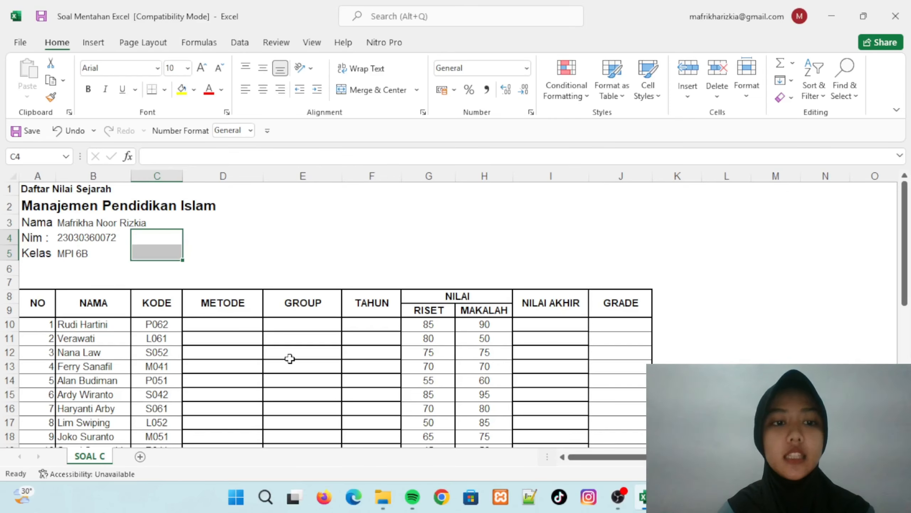
# Examine the score table's columns, the KODE and METODE helper table, and the process notes below it
pyautogui.click(242, 285)
pyautogui.scroll(-1, 242, 285)
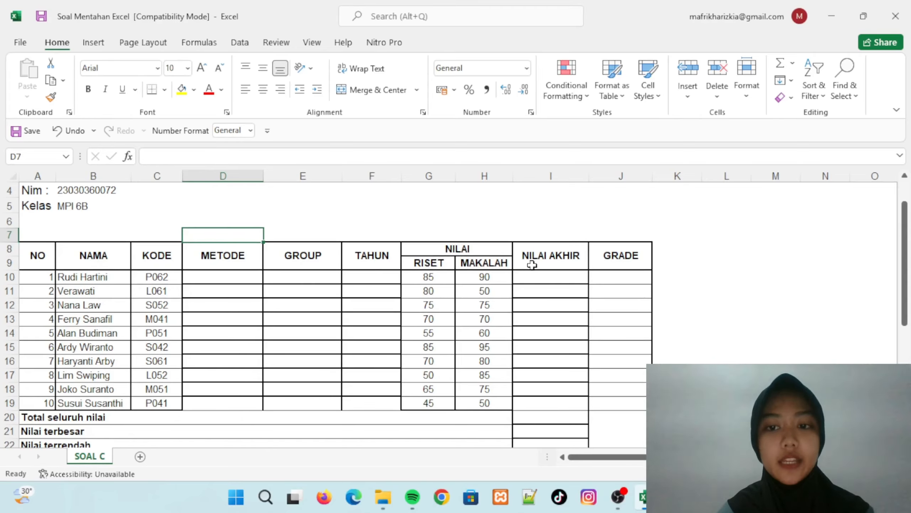
pyautogui.click(151, 264)
pyautogui.scroll(-1, 155, 279)
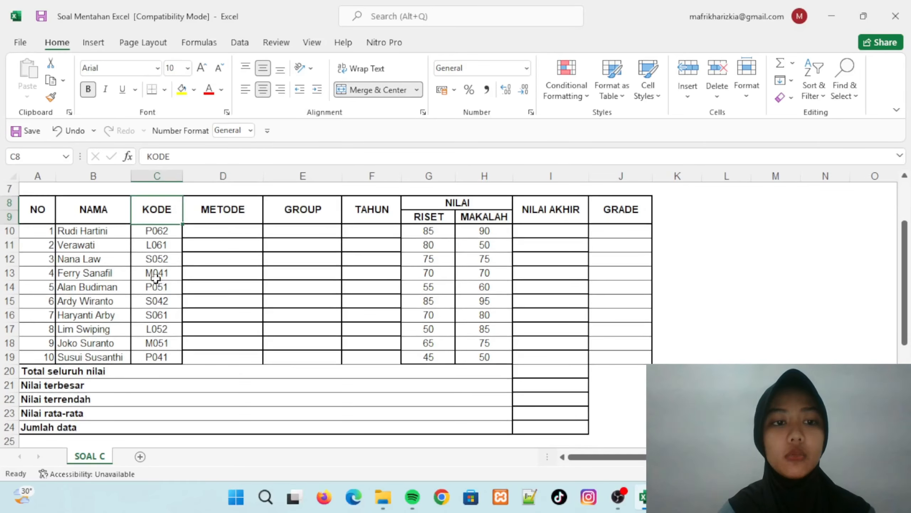
pyautogui.scroll(-2, 176, 252)
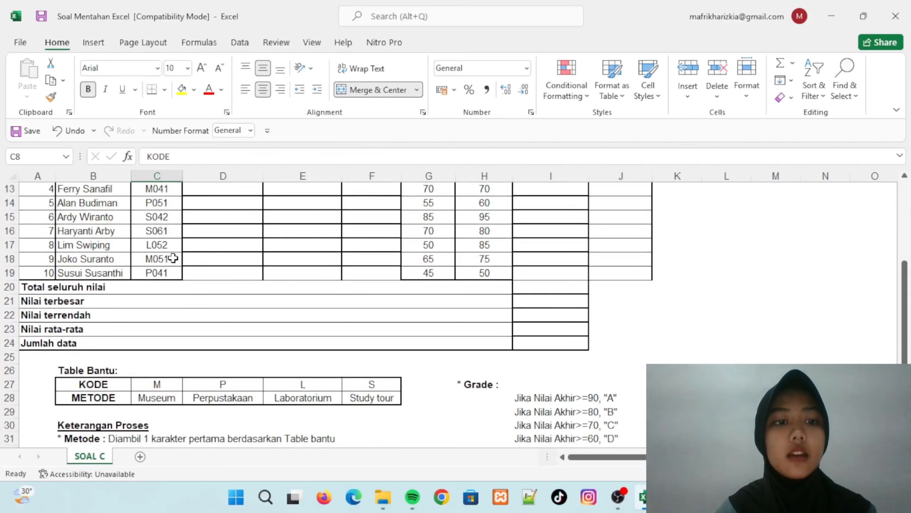
pyautogui.scroll(3, 173, 258)
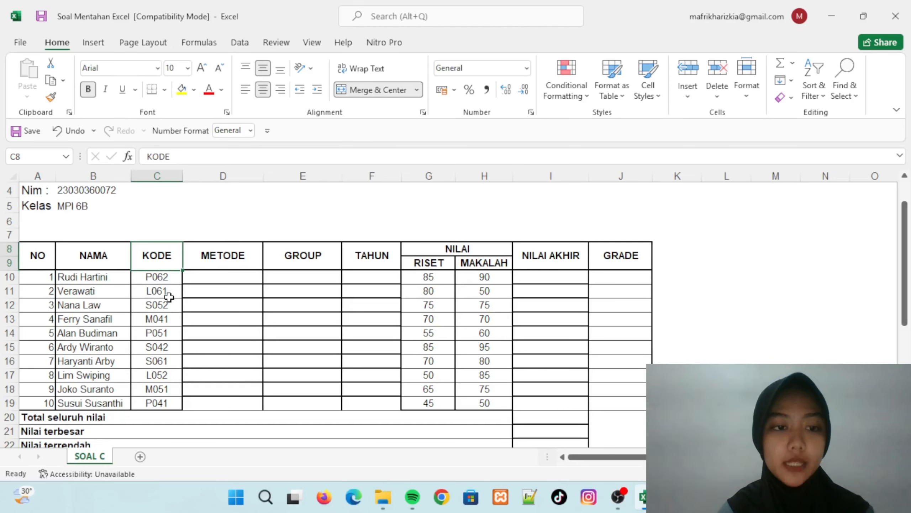
pyautogui.scroll(-2, 163, 282)
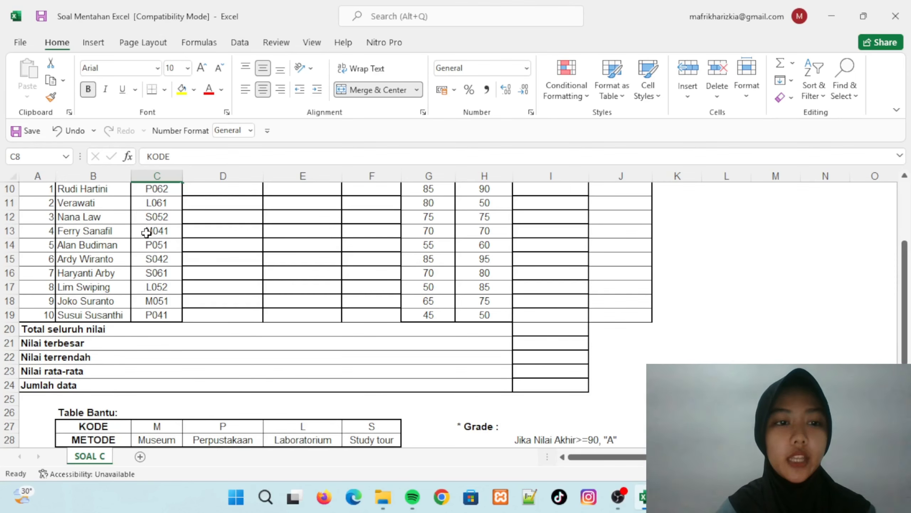
pyautogui.scroll(1, 238, 313)
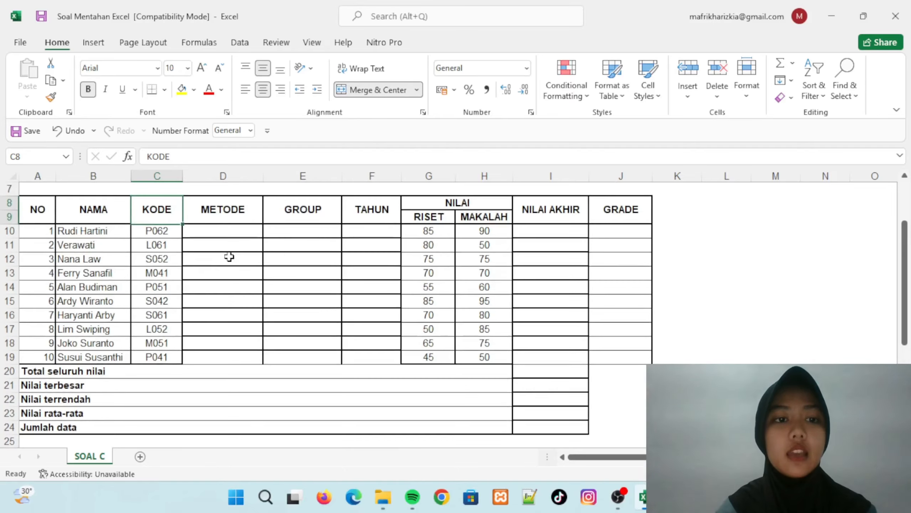
pyautogui.click(230, 257)
pyautogui.click(304, 238)
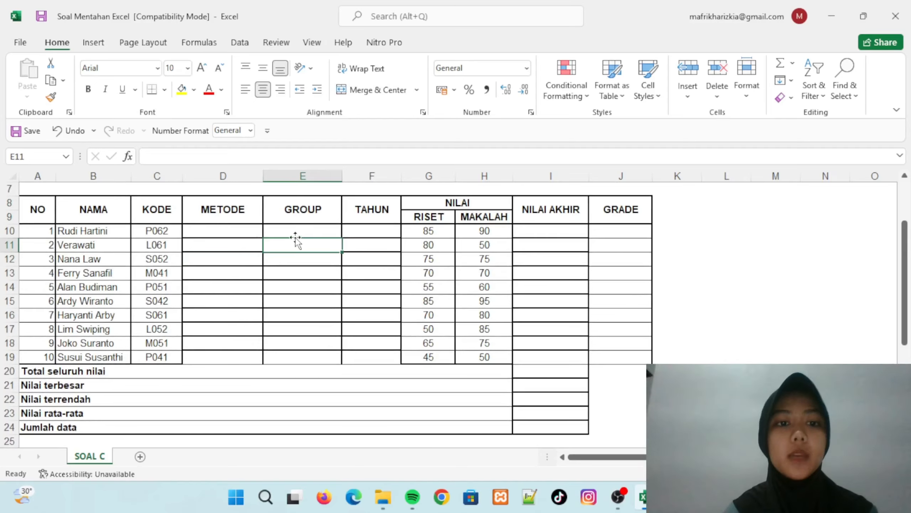
pyautogui.click(231, 233)
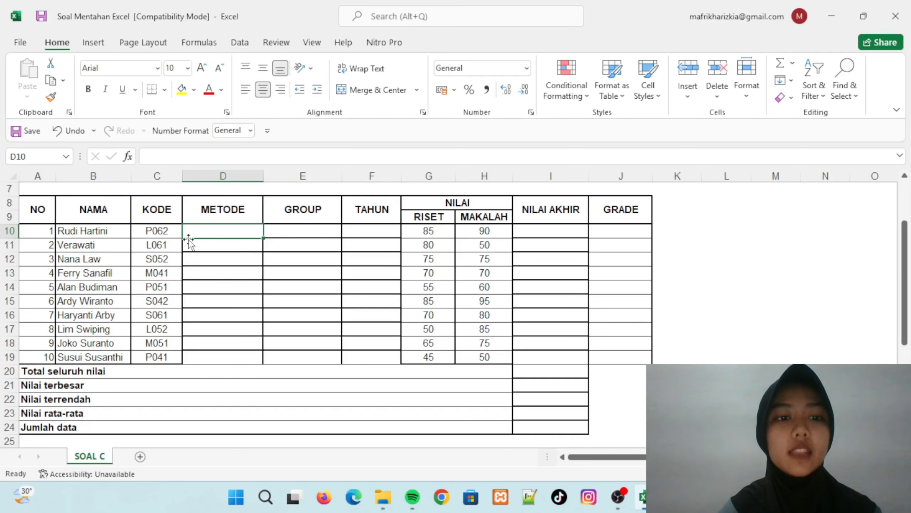
pyautogui.scroll(-1, 244, 309)
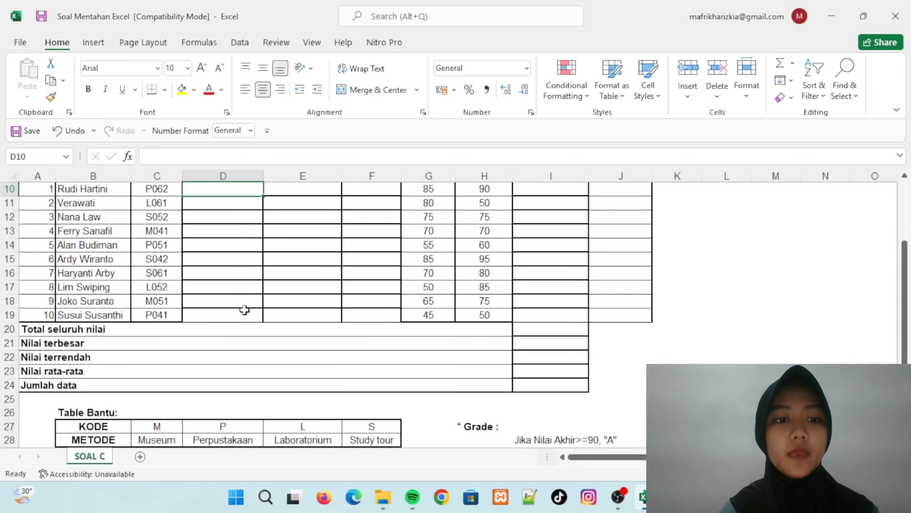
pyautogui.scroll(-3, 244, 310)
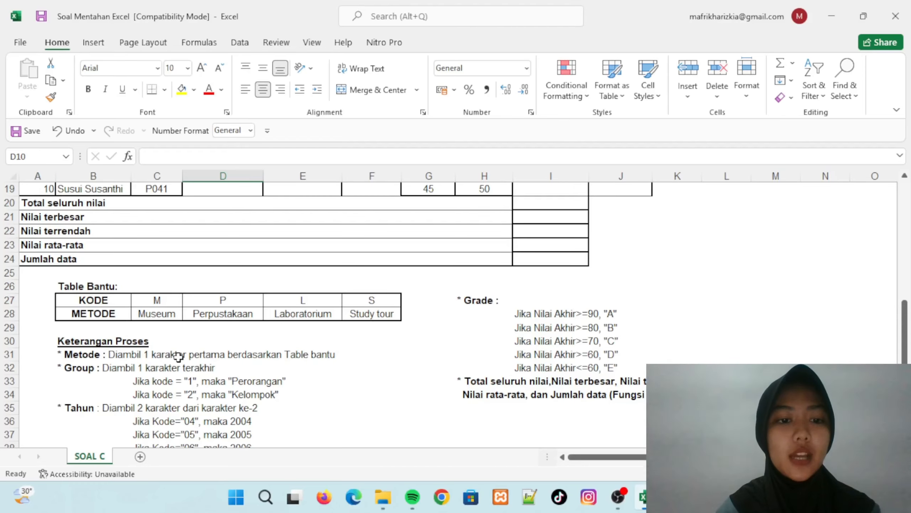
pyautogui.scroll(4, 215, 357)
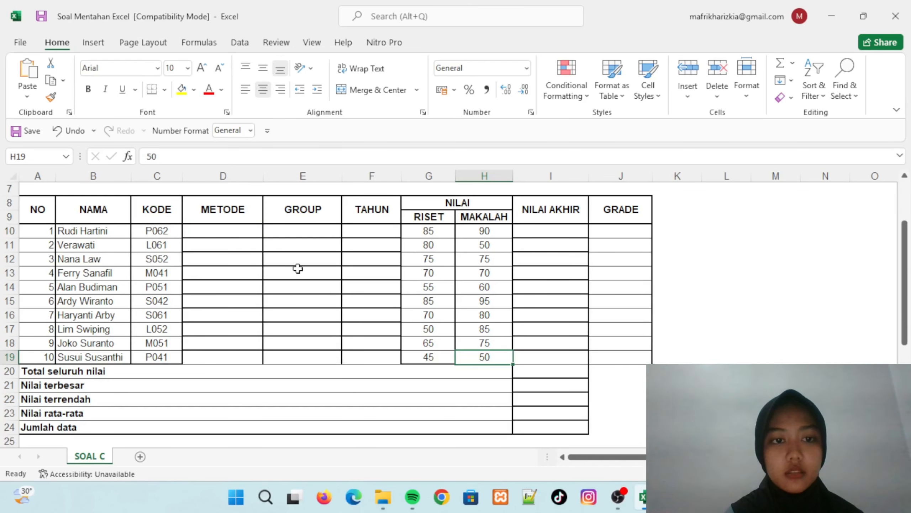
# Begin the METODE formula in D10 with an IF test on the first character of the code: =IF(LEFT(C10;1)=
pyautogui.click(223, 232)
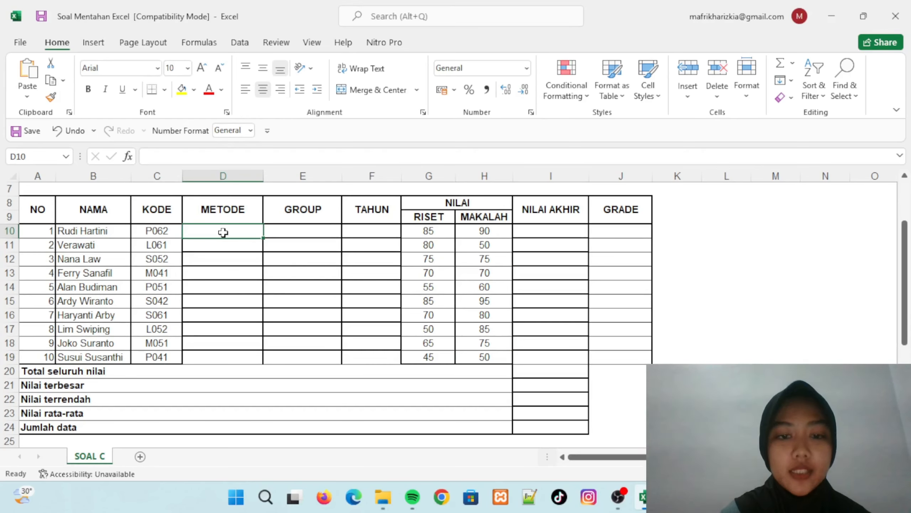
pyautogui.write('=')
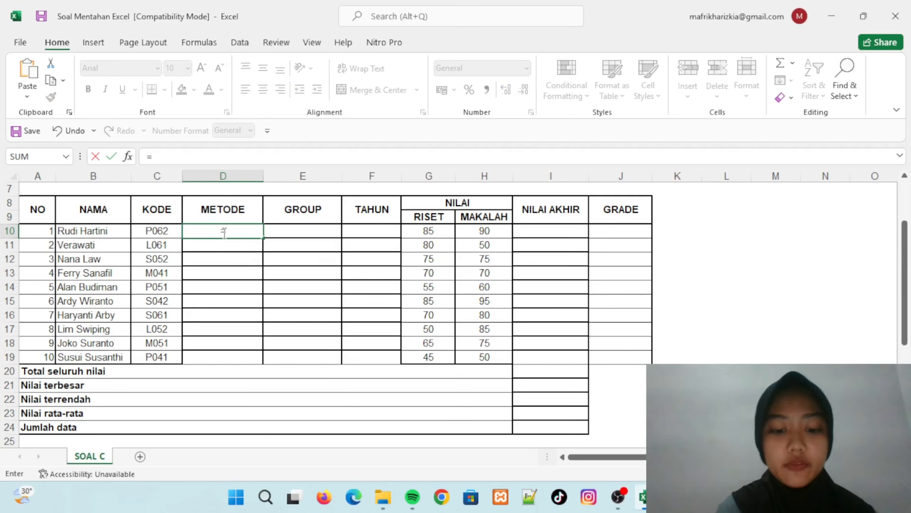
pyautogui.write('IF(')
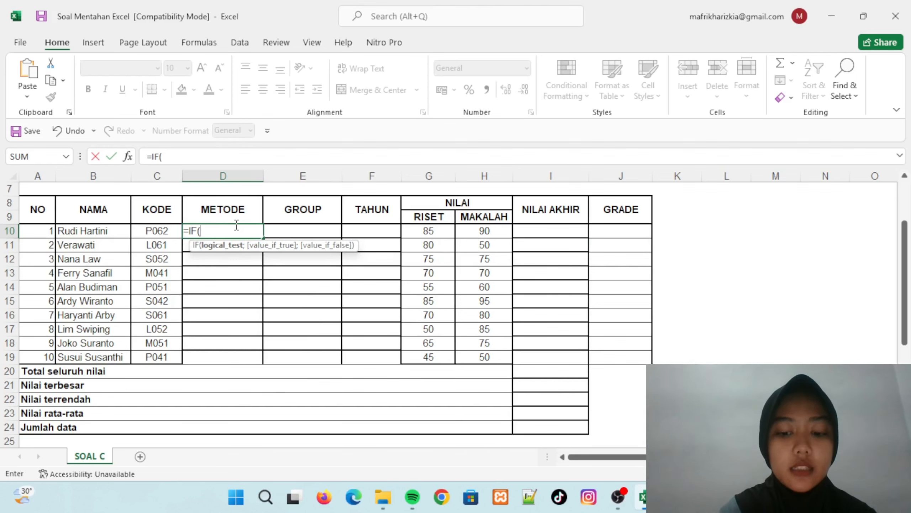
pyautogui.write('left')
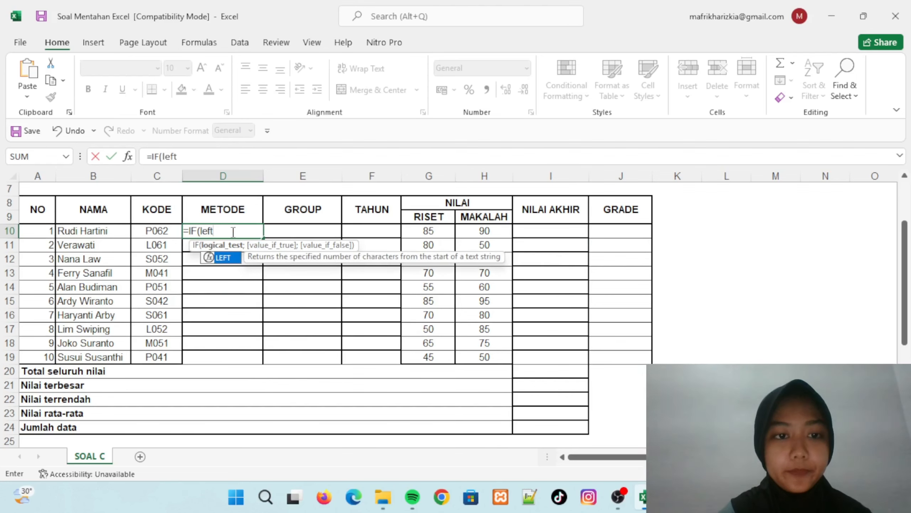
pyautogui.doubleClick(224, 258)
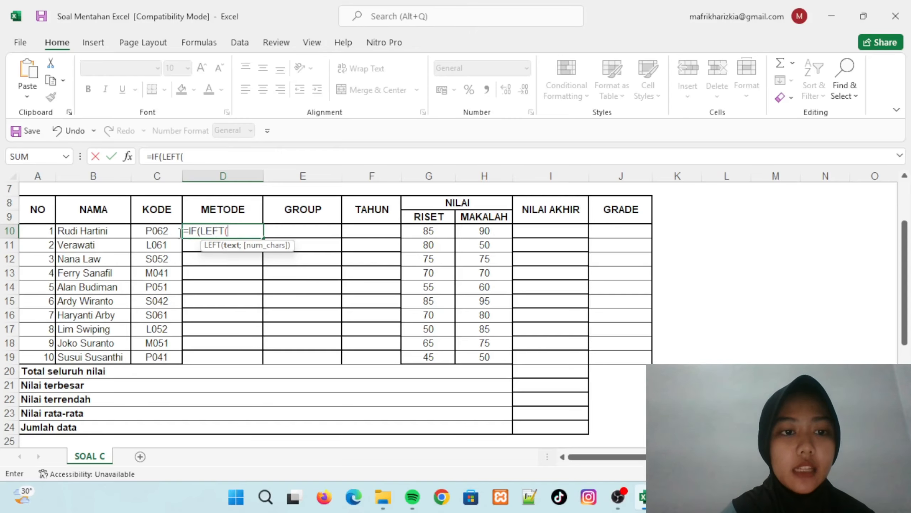
pyautogui.click(157, 233)
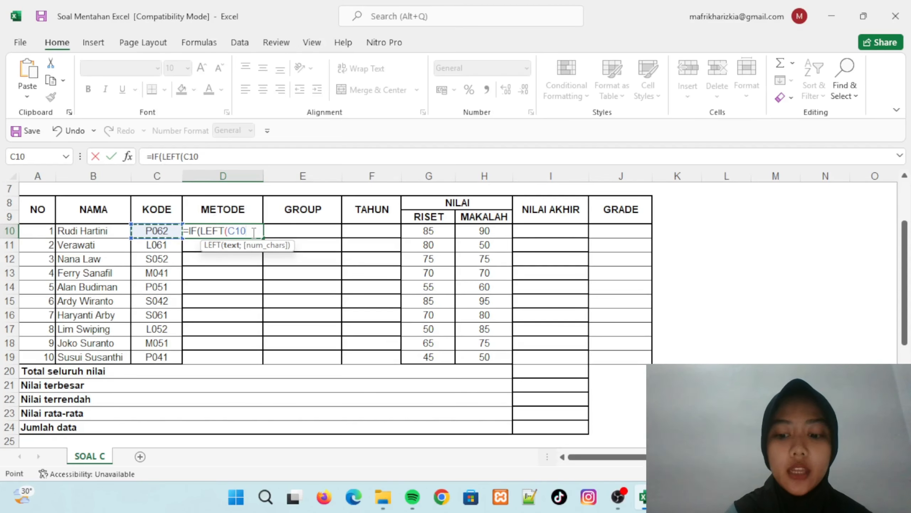
pyautogui.write(';1')
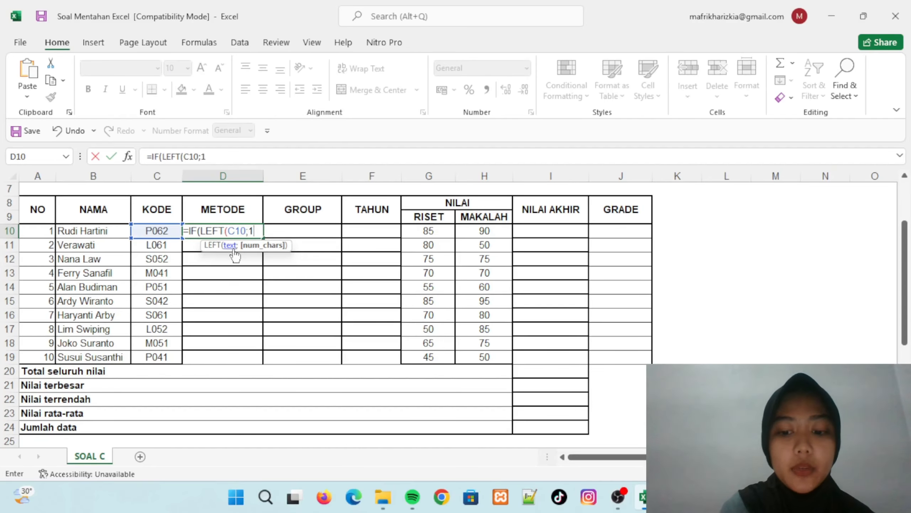
pyautogui.write(')')
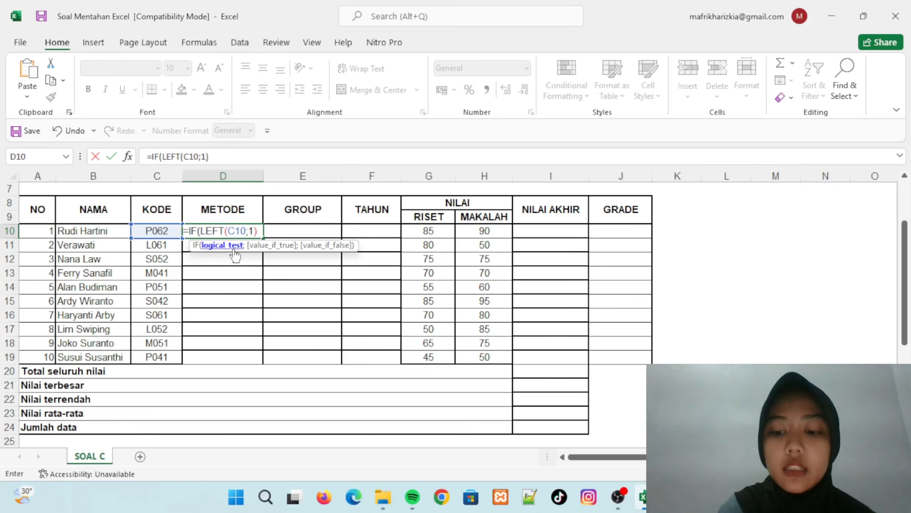
pyautogui.write('=')
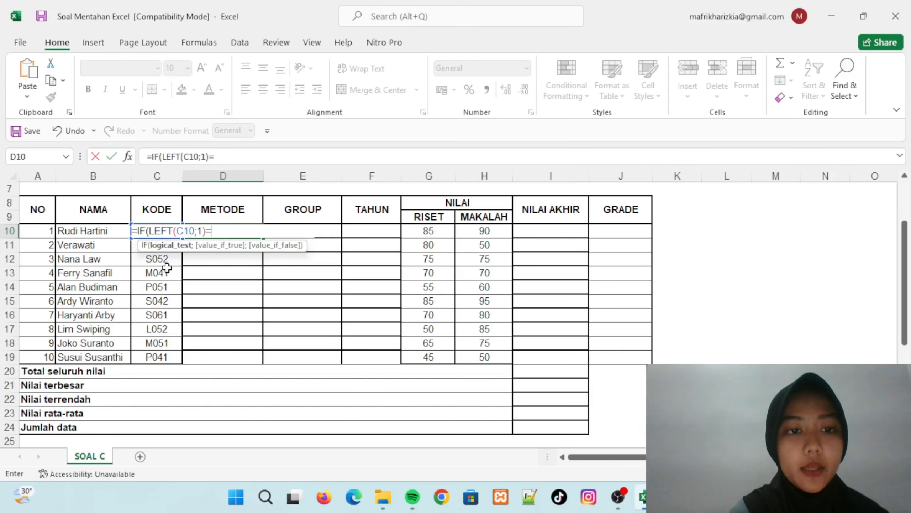
# Compare the extracted character in the D10 formula with "P" and return "Perpustakaan" when it matches, ready for the next argument
pyautogui.scroll(-1, 186, 309)
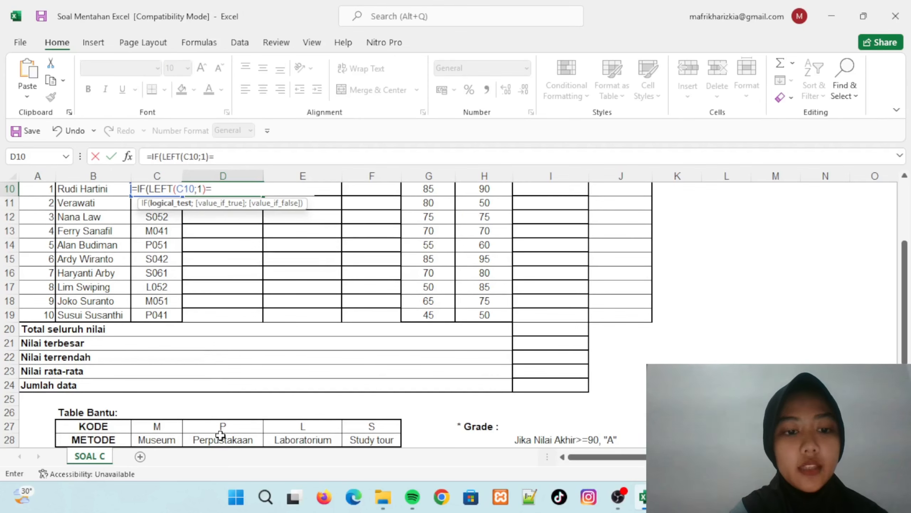
pyautogui.scroll(1, 220, 434)
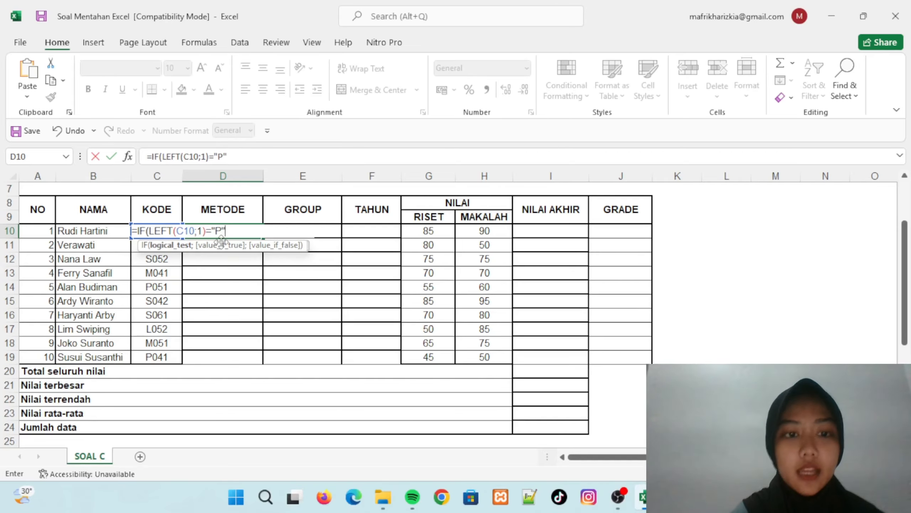
pyautogui.write(';')
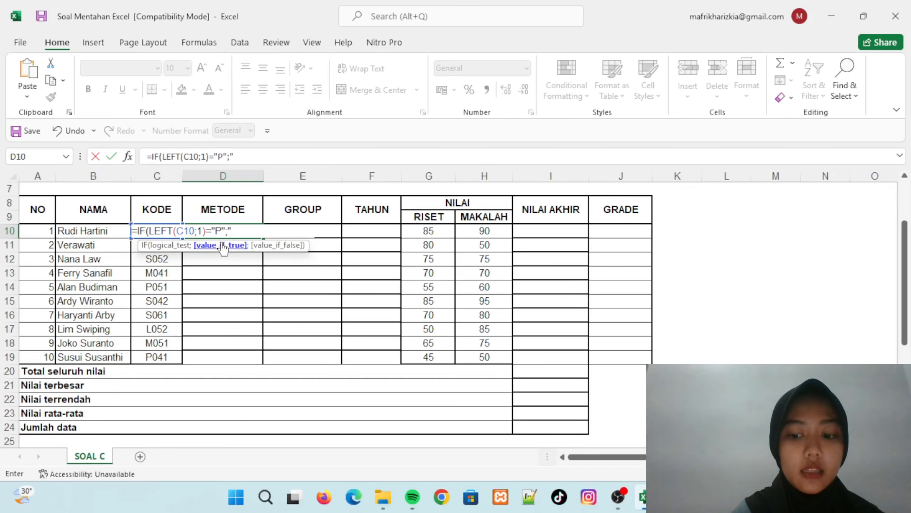
pyautogui.write('"Per')
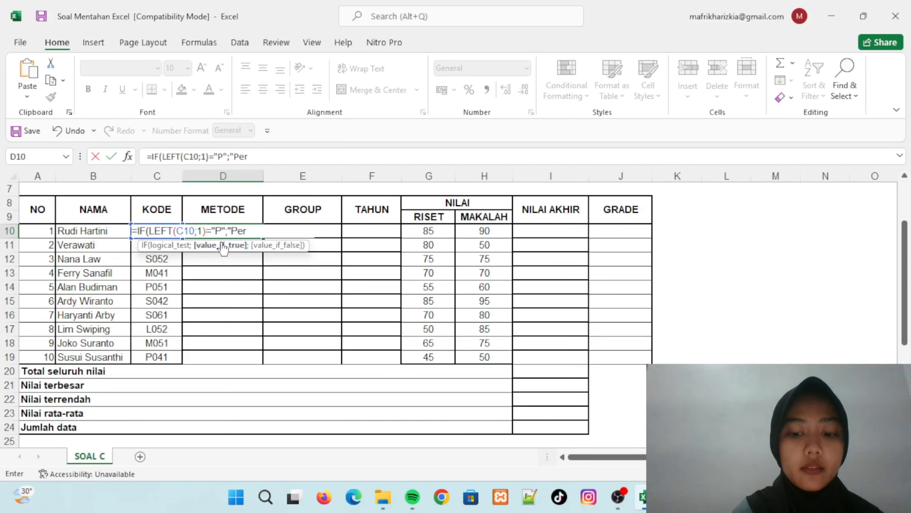
pyautogui.write('pustaka')
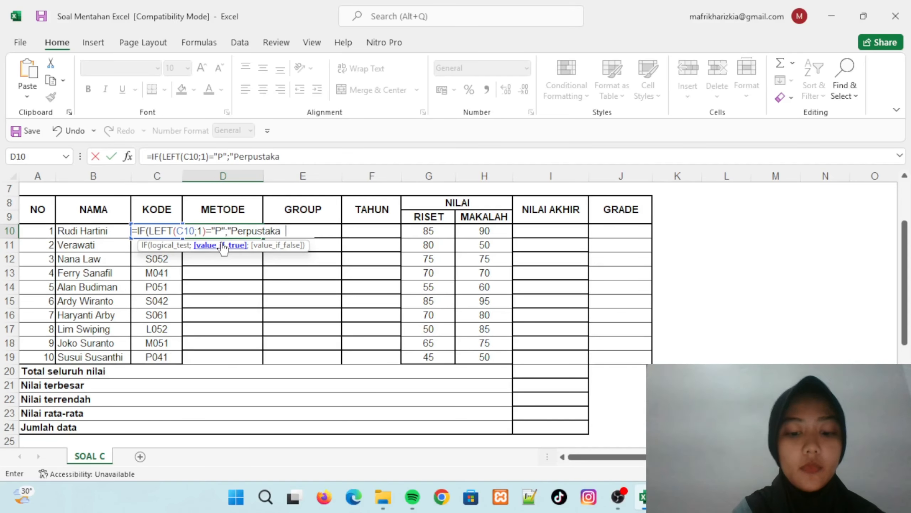
pyautogui.write('an"')
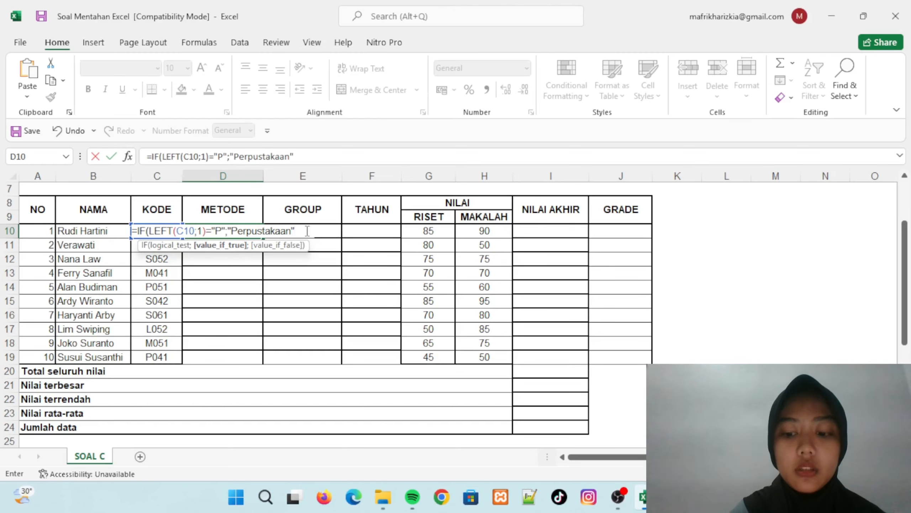
pyautogui.write(';')
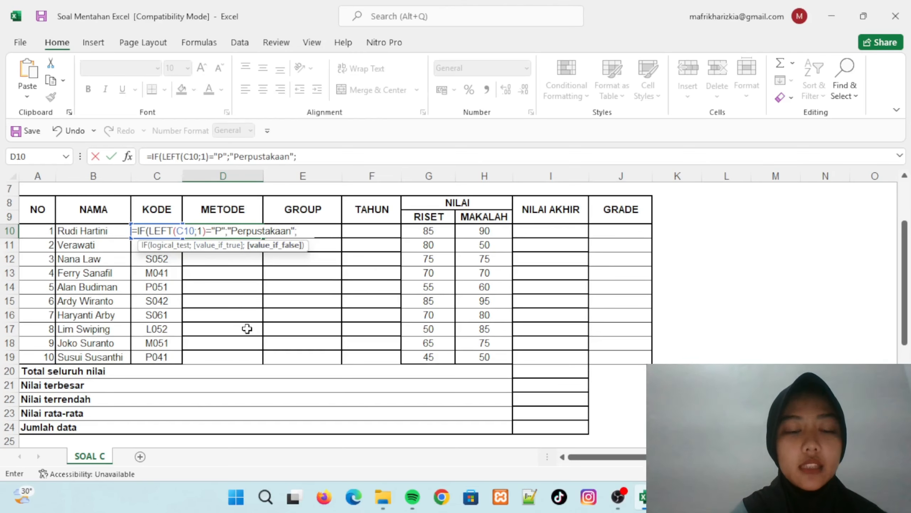
pyautogui.scroll(-3, 248, 329)
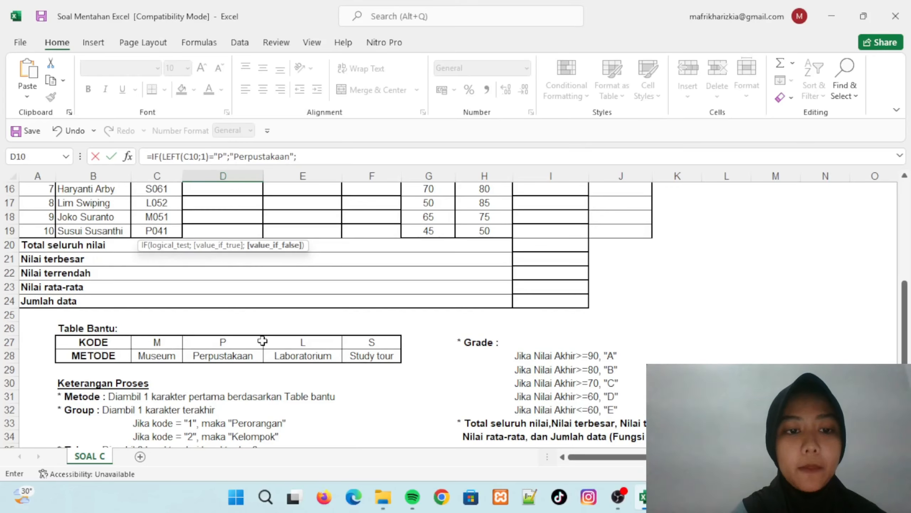
pyautogui.scroll(-1, 260, 341)
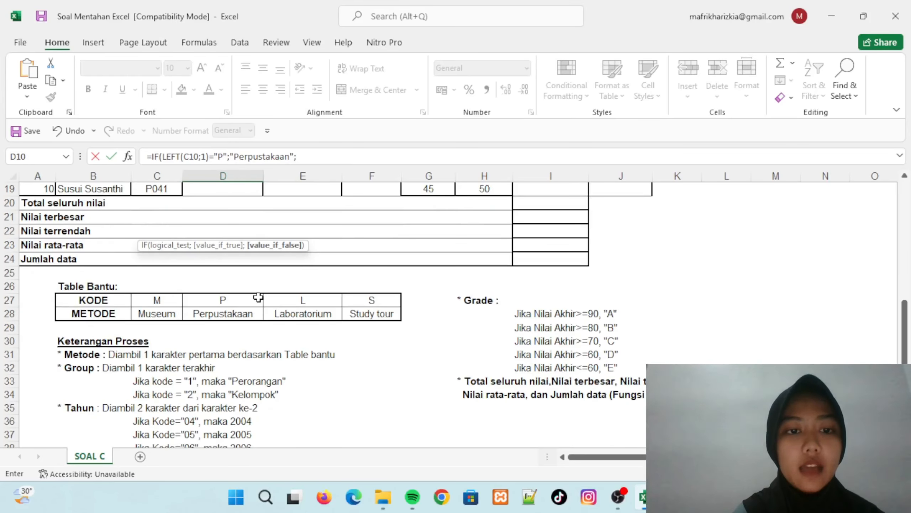
pyautogui.scroll(4, 274, 305)
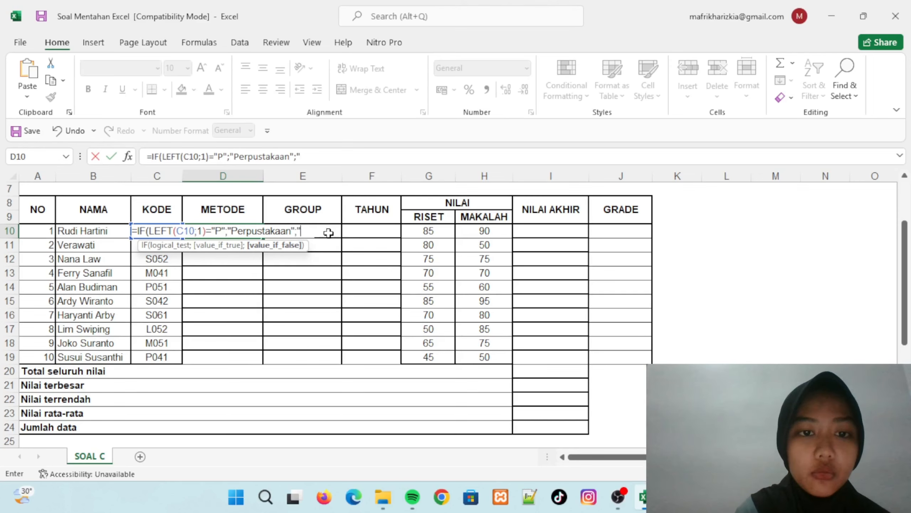
pyautogui.write('M')
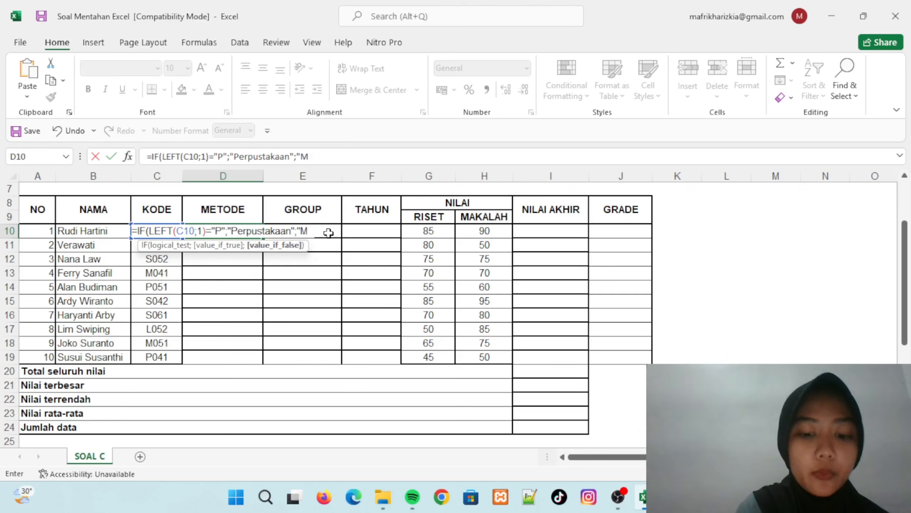
pyautogui.write('useum')
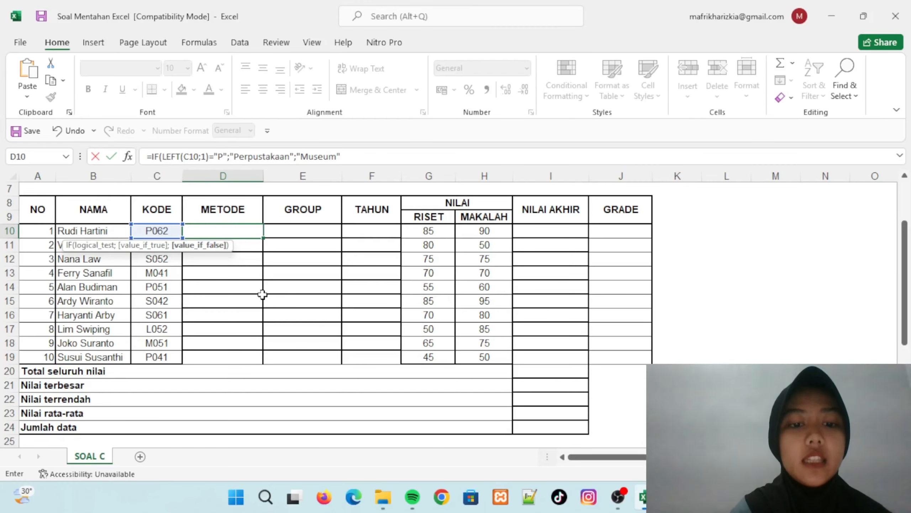
pyautogui.scroll(-2, 273, 313)
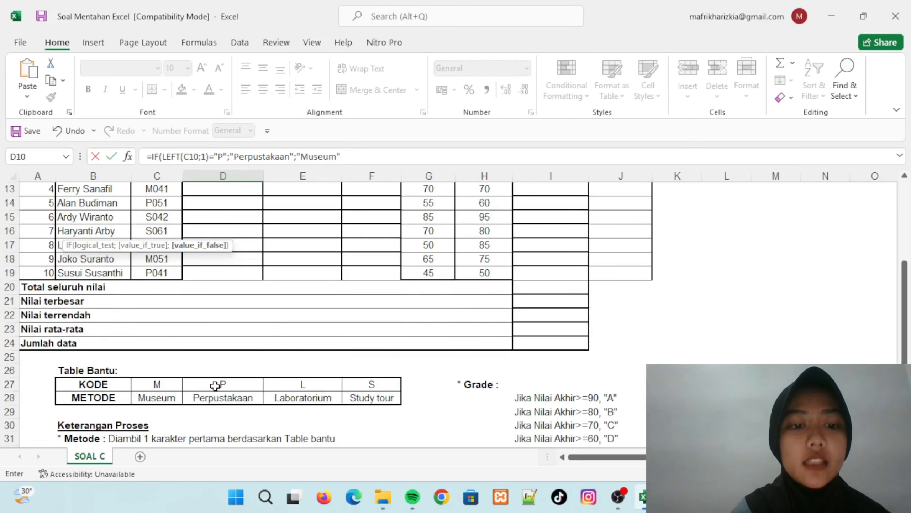
pyautogui.scroll(3, 251, 316)
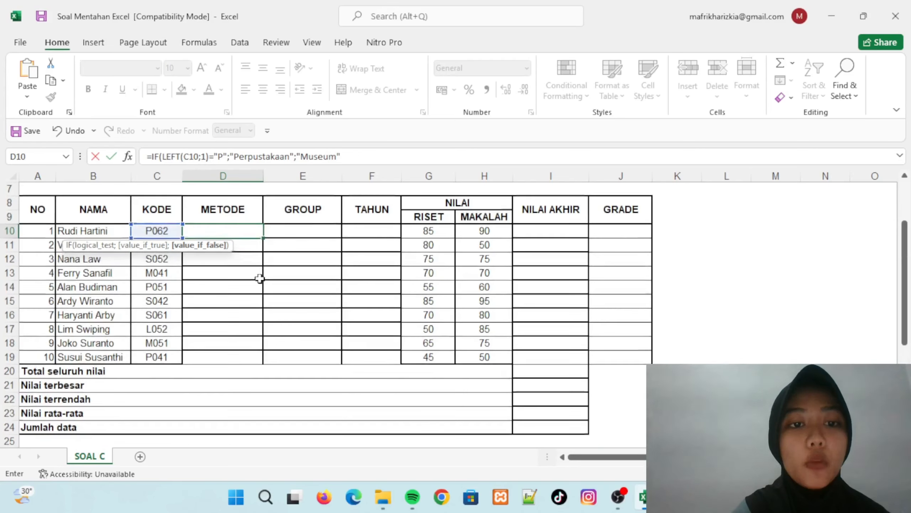
pyautogui.moveTo(314, 276); pyautogui.dragTo(270, 276)
pyautogui.press('BackSpace')
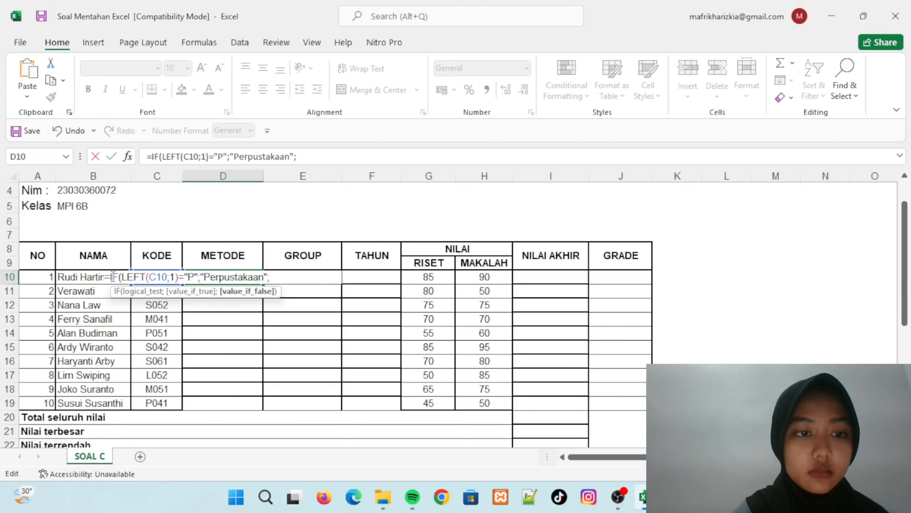
# Duplicate the IF(LEFT(C10;1)=...) block in the D10 formula as a nested condition that returns "Museum" for code "M"
pyautogui.moveTo(113, 277); pyautogui.dragTo(268, 277)
pyautogui.hotkey('ctrl', 'c')
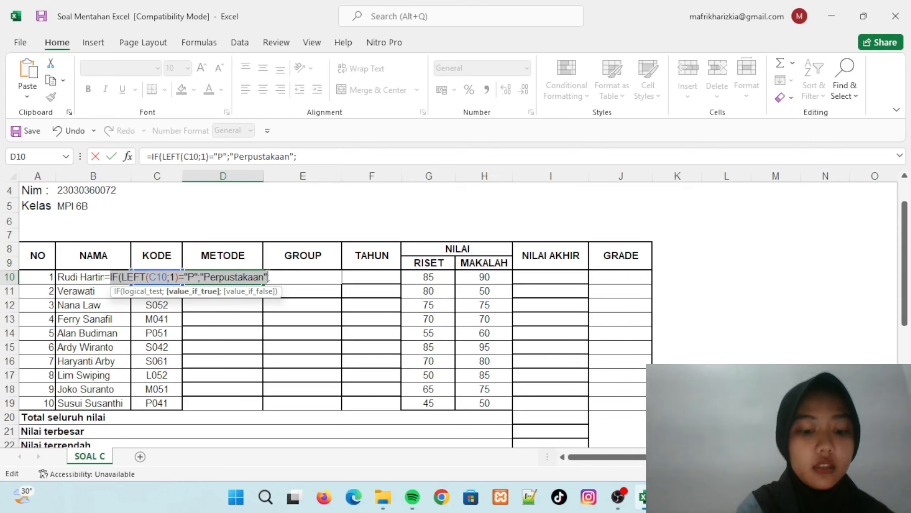
pyautogui.click(291, 277)
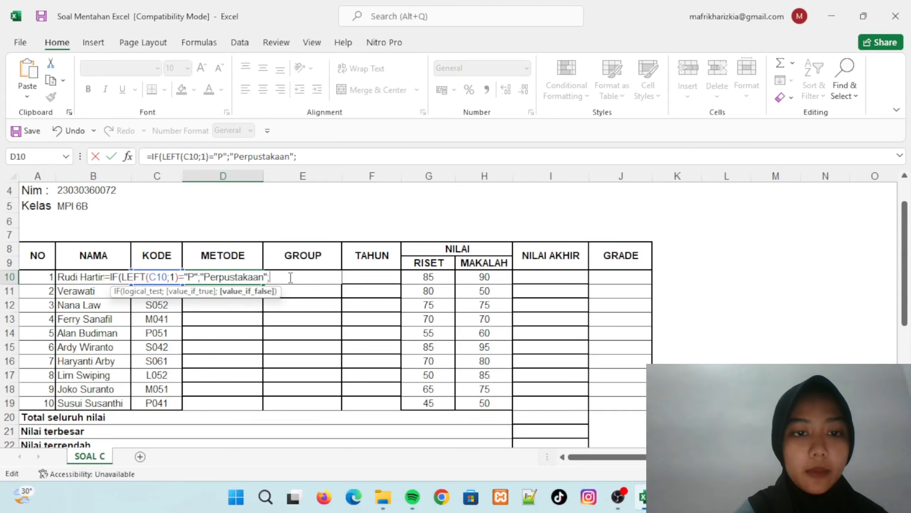
pyautogui.hotkey('ctrl', 'v')
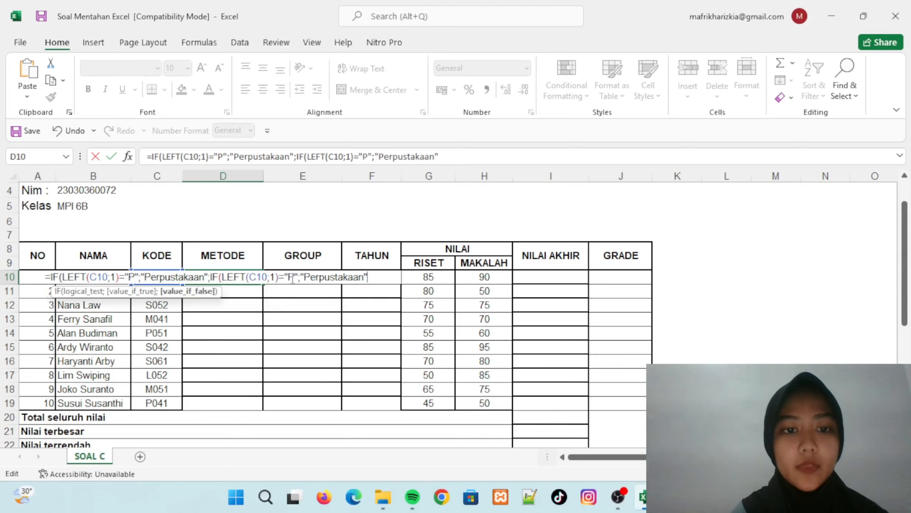
pyautogui.click(295, 277)
pyautogui.press('BackSpace')
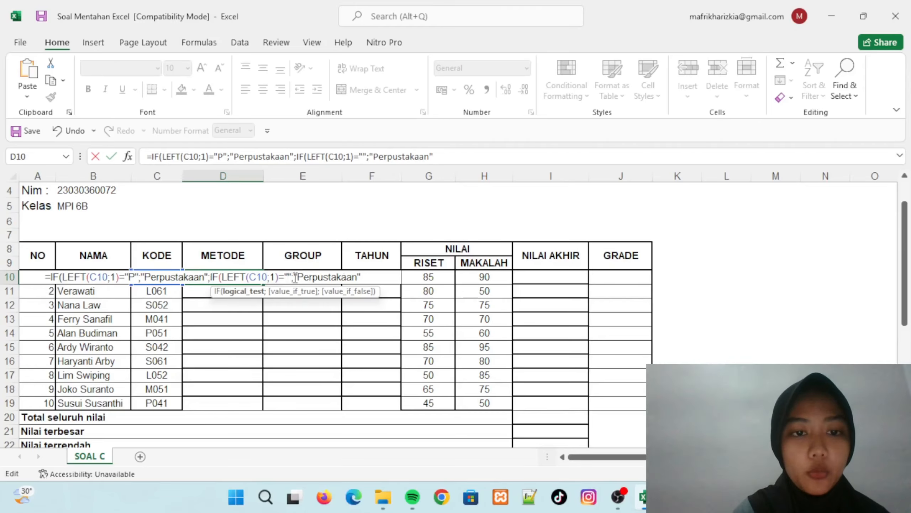
pyautogui.write('M')
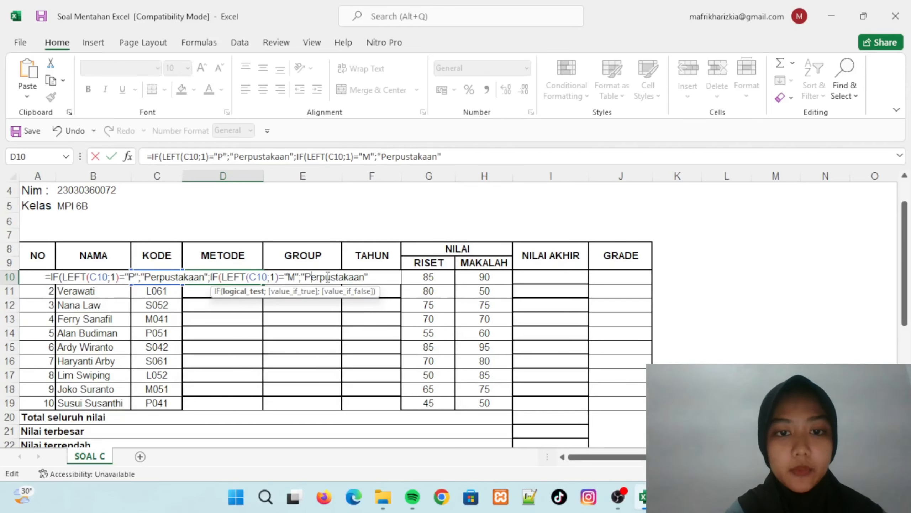
pyautogui.moveTo(304, 276); pyautogui.dragTo(365, 277)
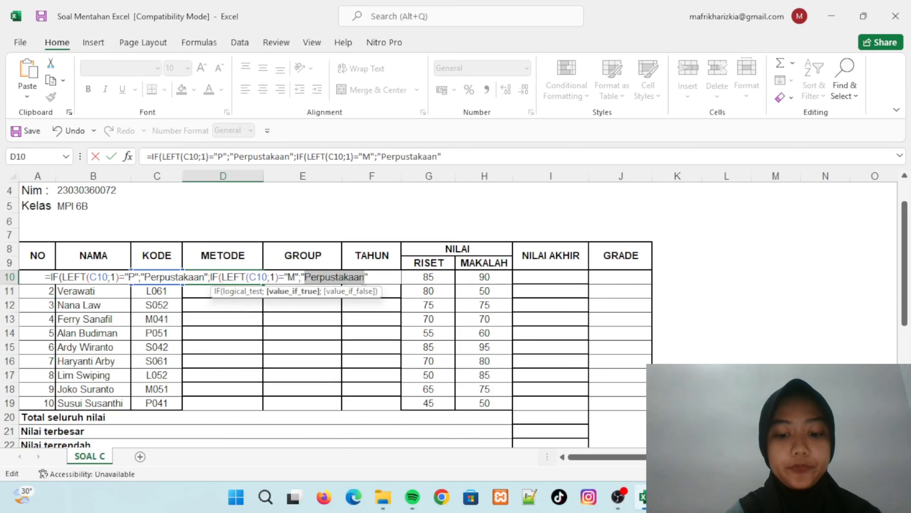
pyautogui.write('Museum"')
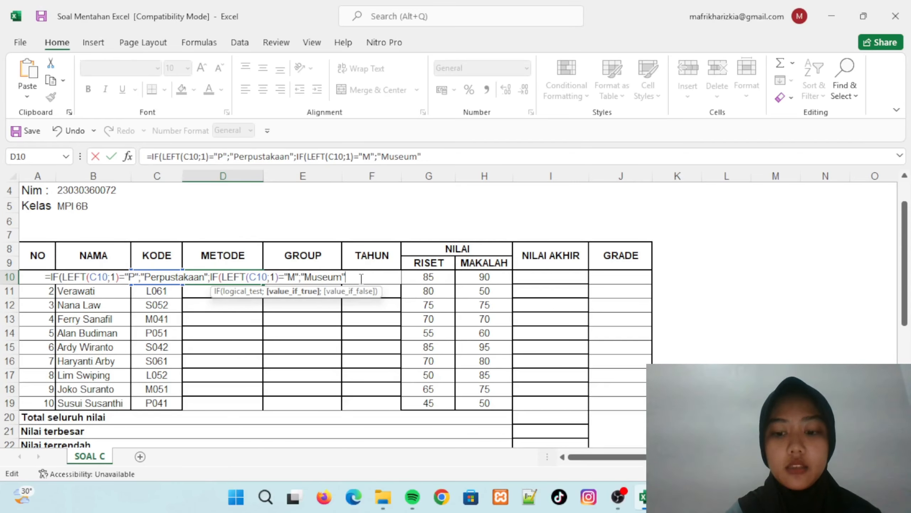
# Append a third nested IF to the D10 formula that returns "Laboratorium" when the code's first character is "L"
pyautogui.write(';')
pyautogui.hotkey('ctrl', 'v')
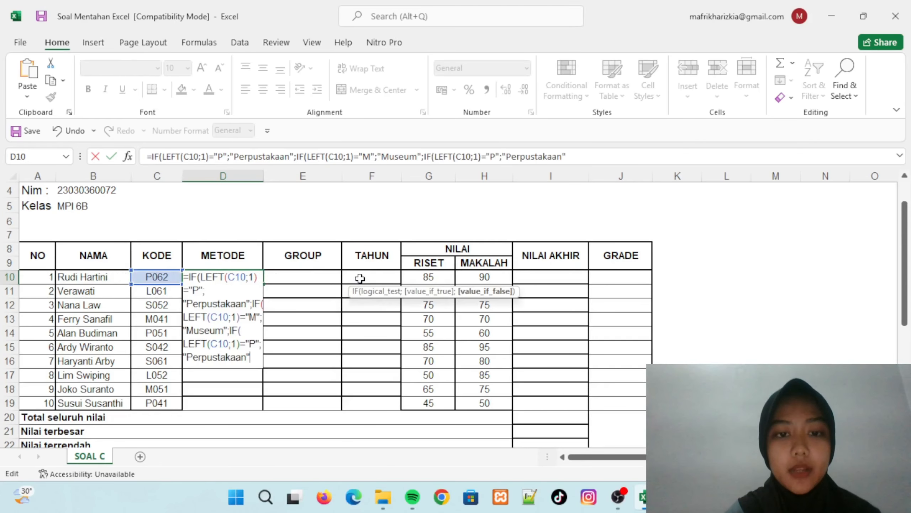
pyautogui.click(255, 344)
pyautogui.press('BackSpace')
pyautogui.write('L')
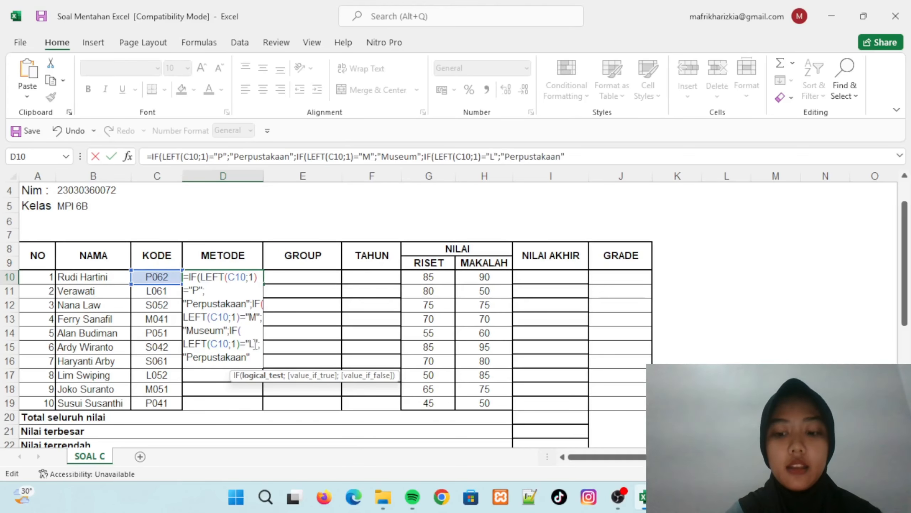
pyautogui.moveTo(231, 357); pyautogui.dragTo(190, 356)
pyautogui.write('Labora')
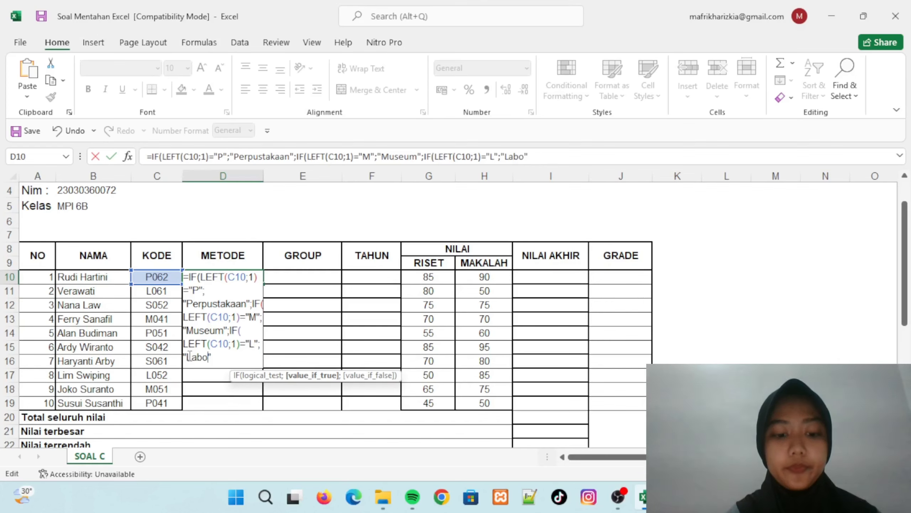
pyautogui.write('to')
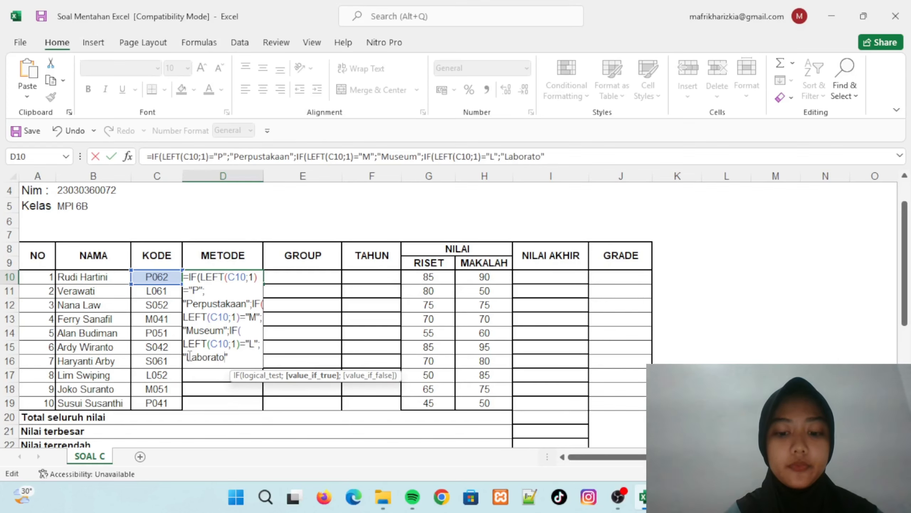
pyautogui.write('rium')
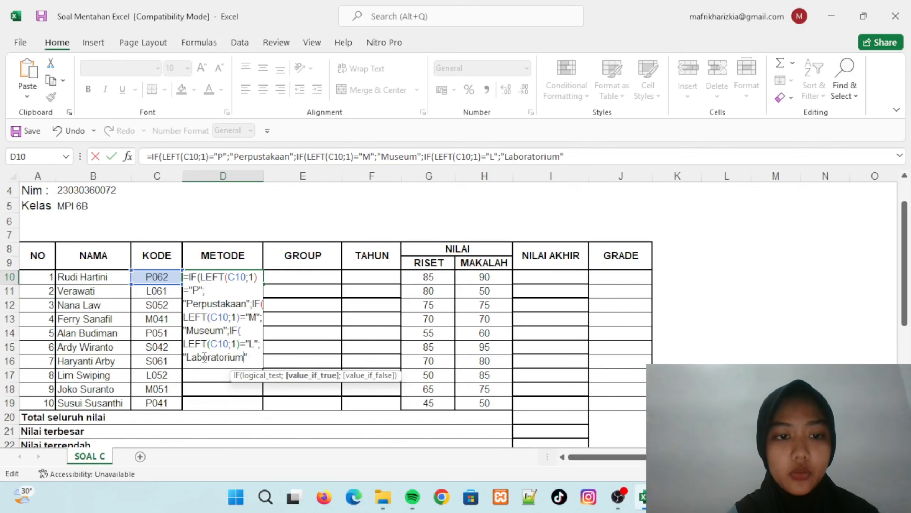
# Check the helper table and append a fourth nested IF to the D10 formula, testing the code's first character against "S"
pyautogui.scroll(-5, 204, 356)
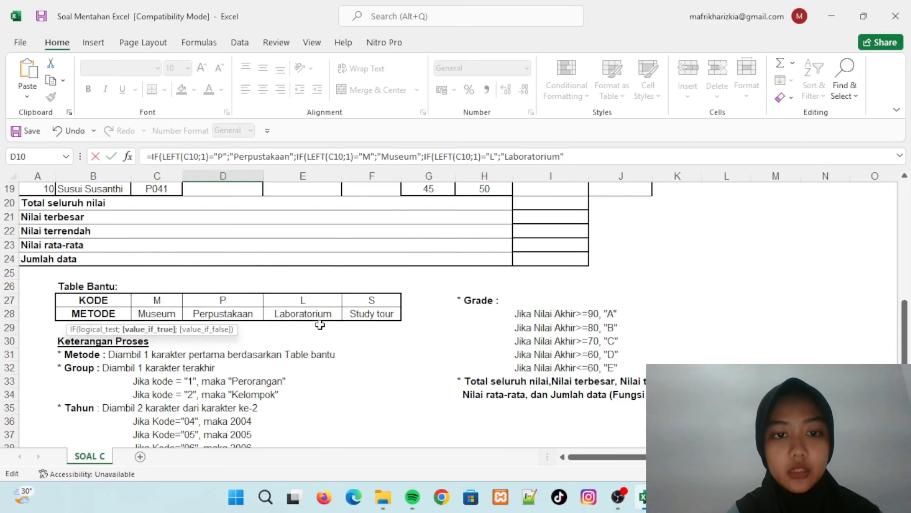
pyautogui.scroll(4, 320, 324)
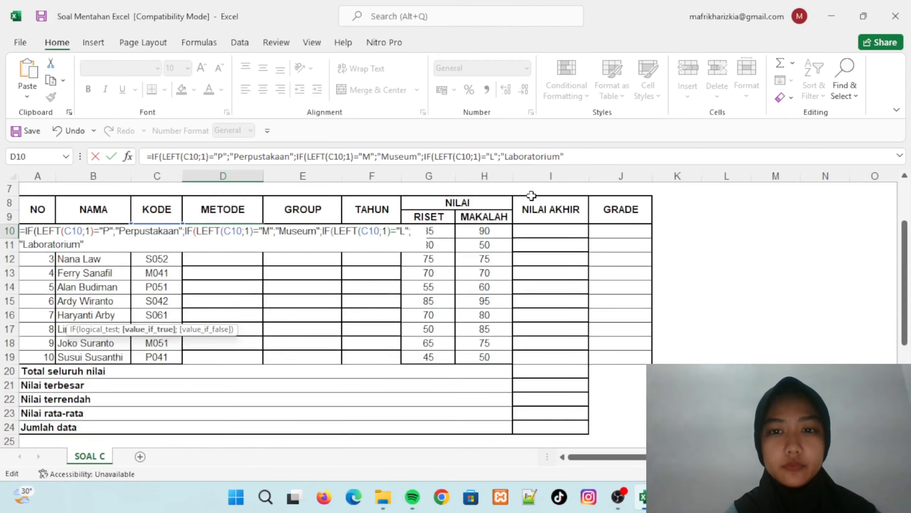
pyautogui.click(573, 159)
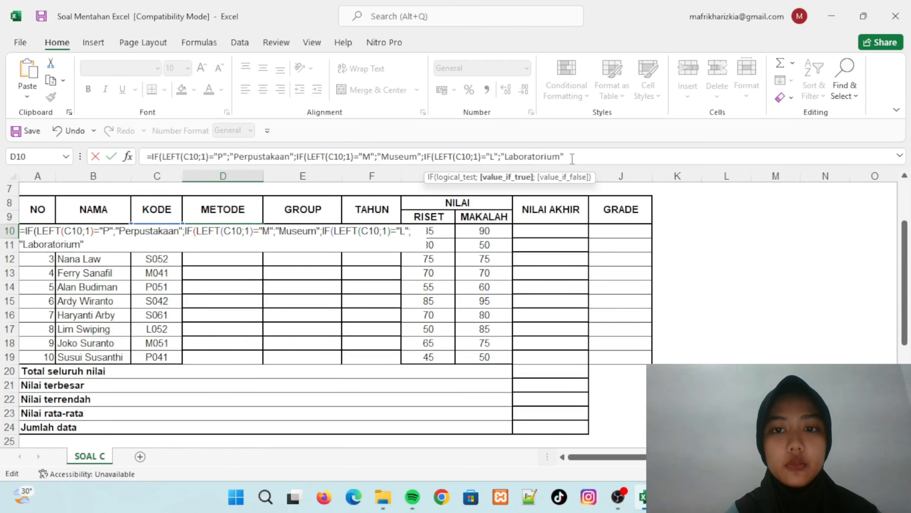
pyautogui.write(';')
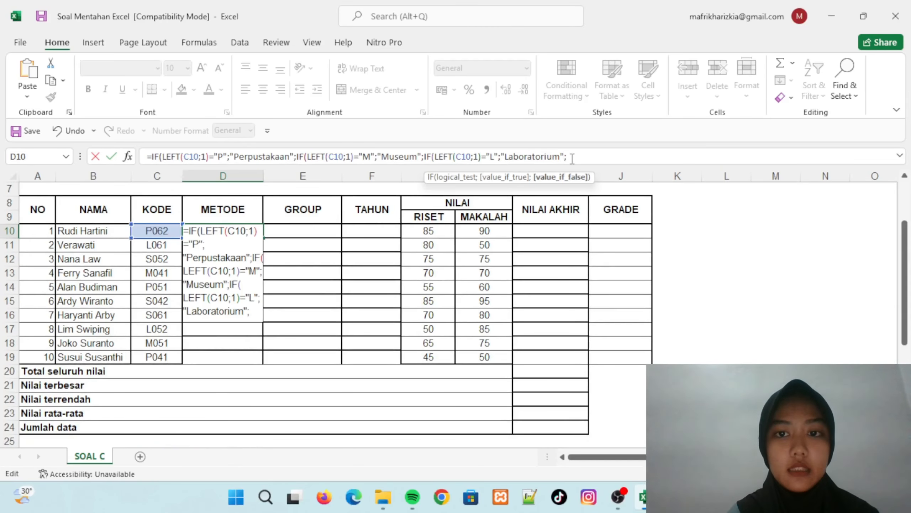
pyautogui.write('IF(LEFT(C10;1)="P";"Perpustakaan"')
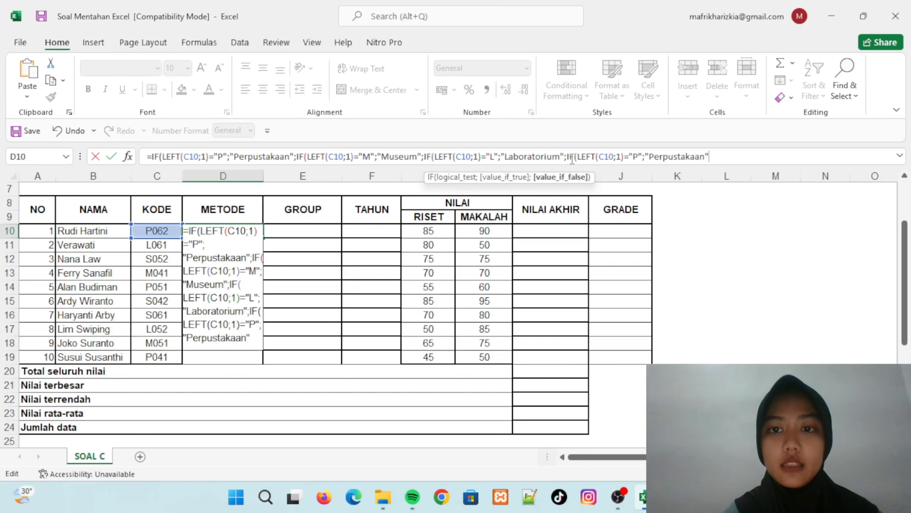
pyautogui.click(641, 158)
pyautogui.press('BackSpace')
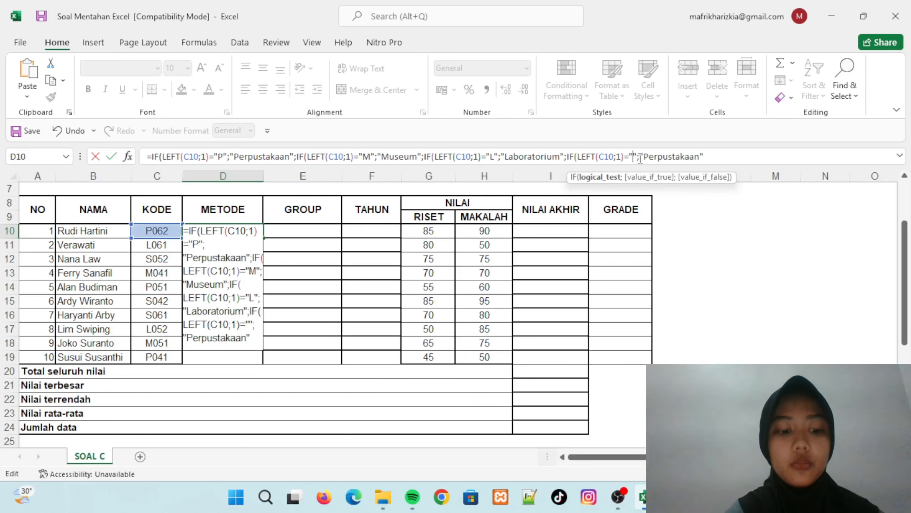
pyautogui.write('S')
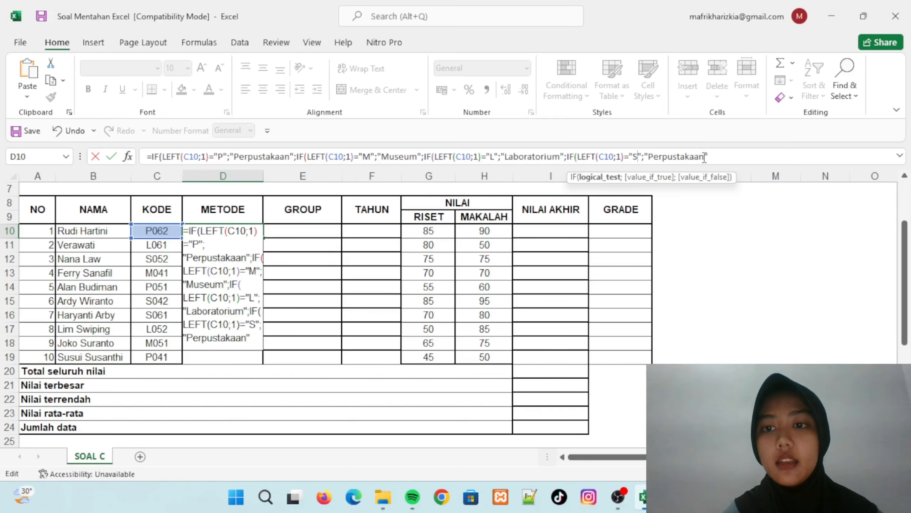
# Replace the copied result text "Perpustakaan" in the "S" condition with "Study tour"
pyautogui.click(703, 157)
pyautogui.press('BackSpace')
pyautogui.press('BackSpace')
pyautogui.press('BackSpace')
pyautogui.press('BackSpace')
pyautogui.press('BackSpace')
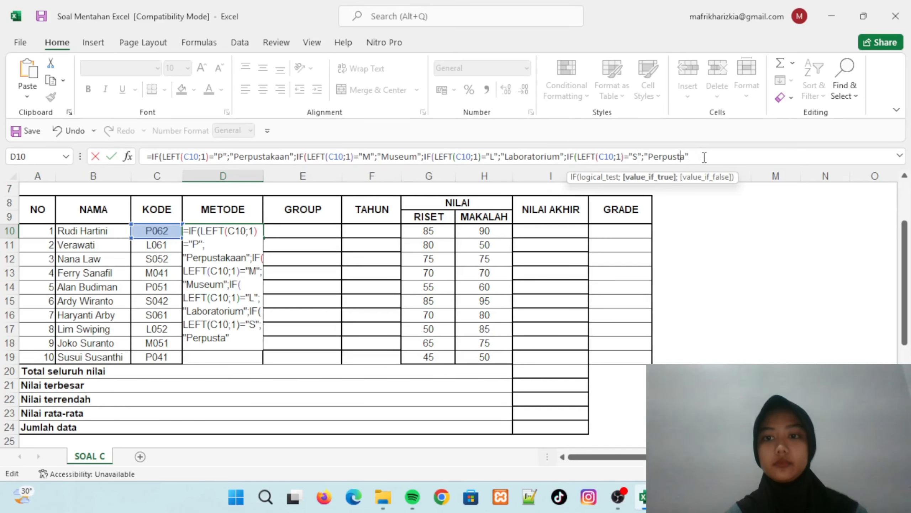
pyautogui.press('BackSpace')
pyautogui.press('BackSpace')
pyautogui.press('BackSpace')
pyautogui.press('BackSpace')
pyautogui.press('BackSpace')
pyautogui.press('BackSpace')
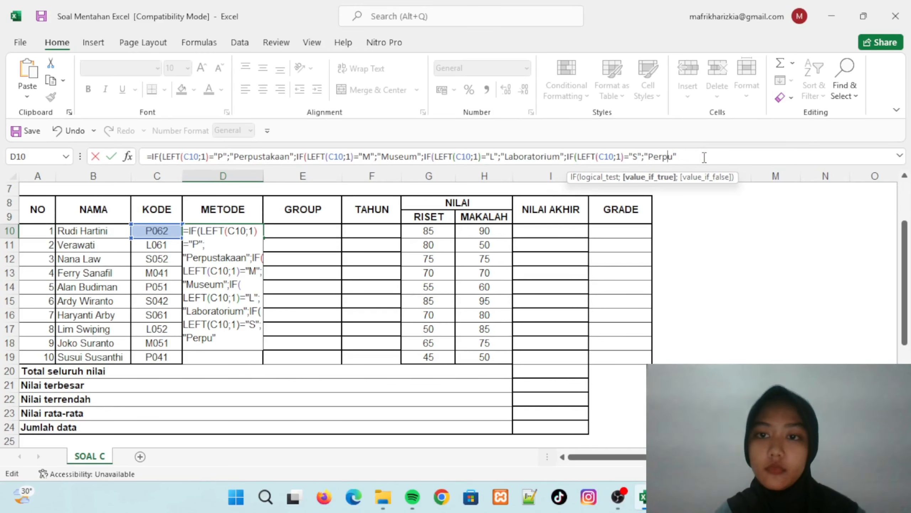
pyautogui.press('BackSpace')
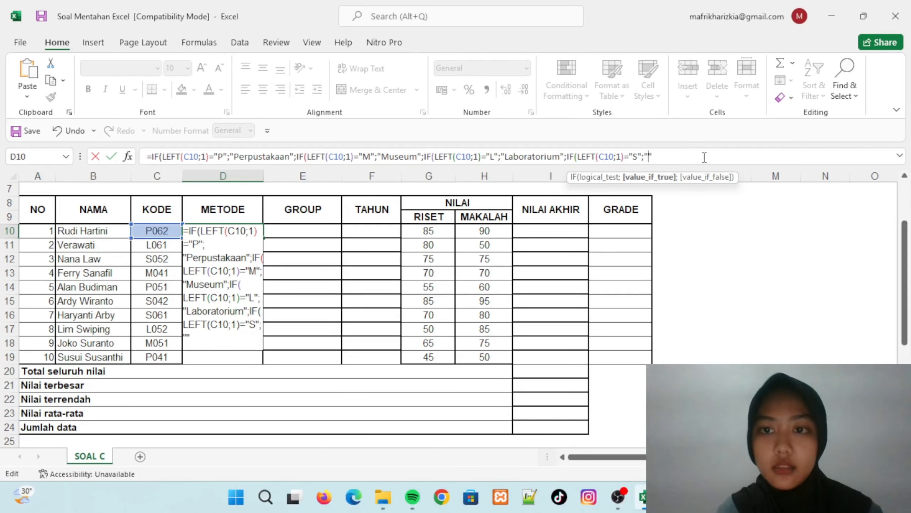
pyautogui.write('Study"')
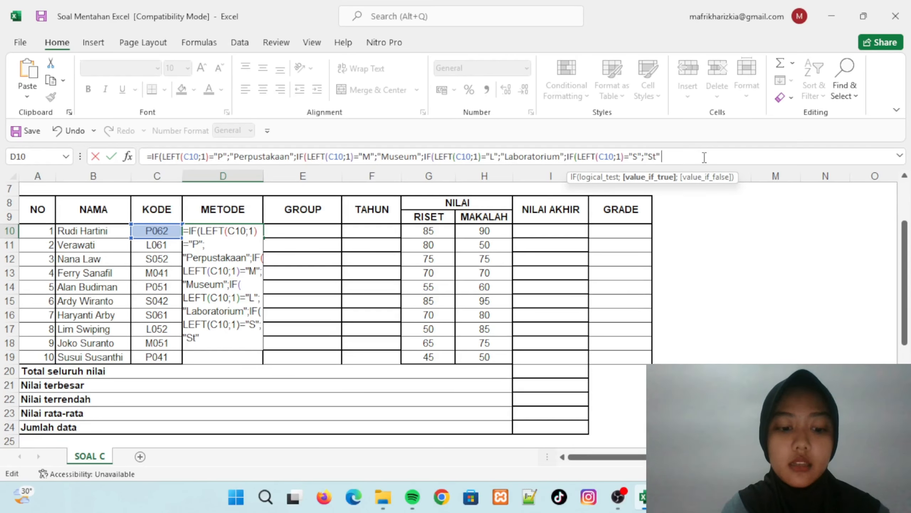
pyautogui.write(' tour')
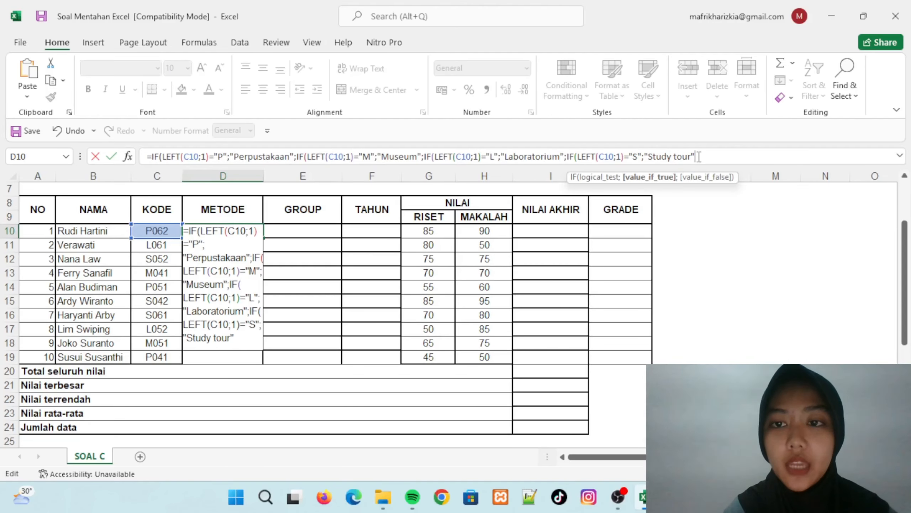
# Close the nested IFs with four parentheses, commit the D10 formula and fill it down the METODE column to D19
pyautogui.write('))))')
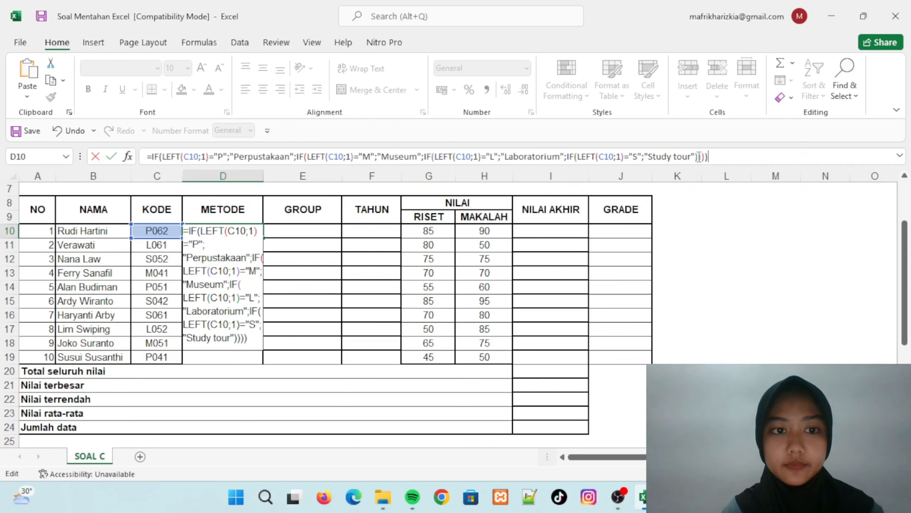
pyautogui.press('Return')
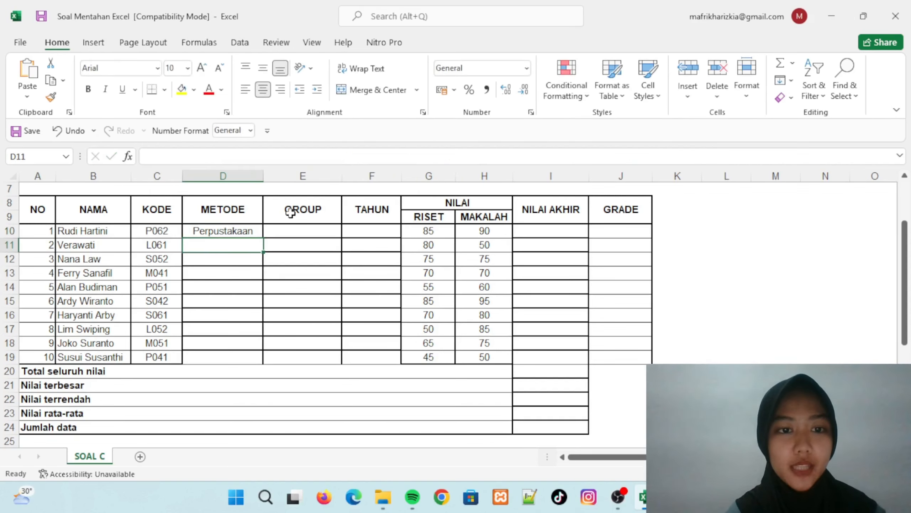
pyautogui.click(241, 230)
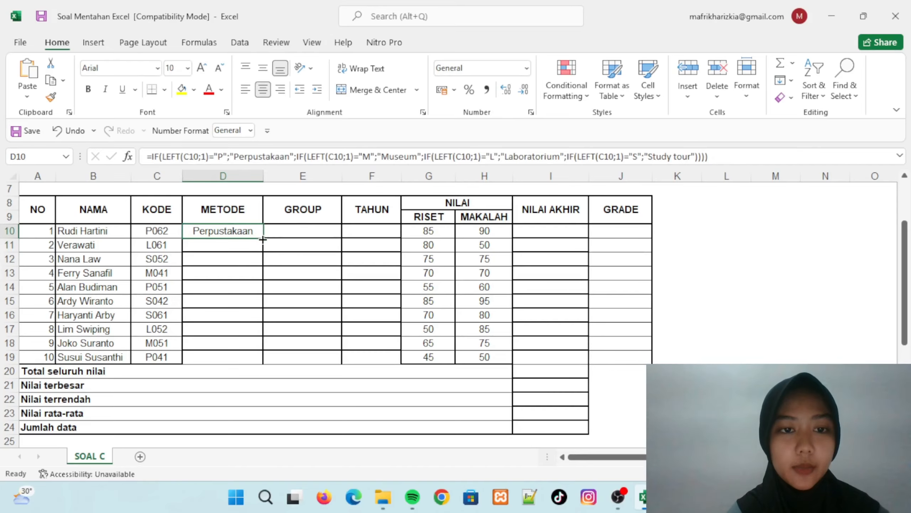
pyautogui.moveTo(263, 240); pyautogui.dragTo(258, 359)
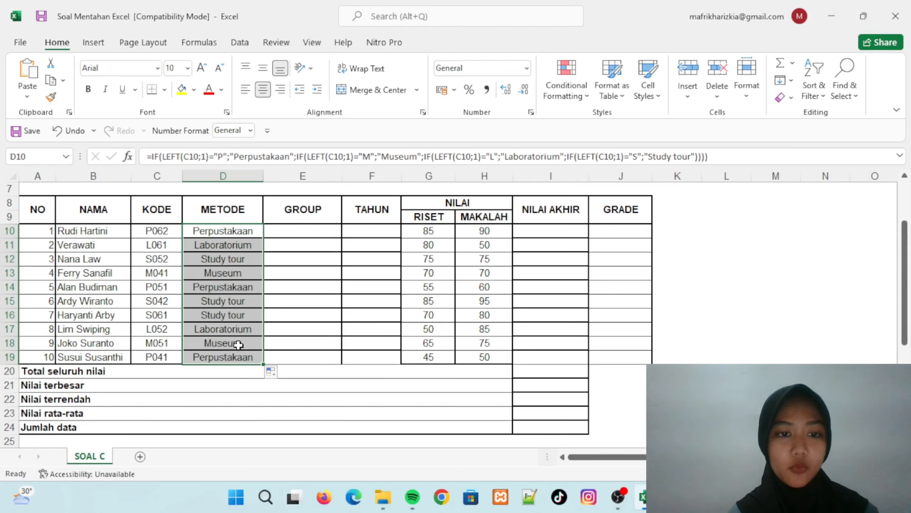
# Select the first GROUP cell, E10, and examine the Group rules in the process notes below the table
pyautogui.click(302, 229)
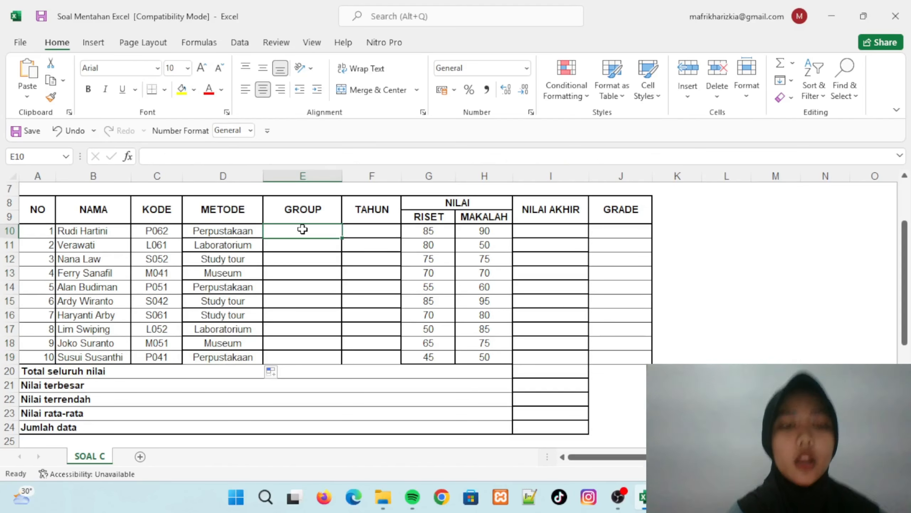
pyautogui.scroll(-1, 248, 280)
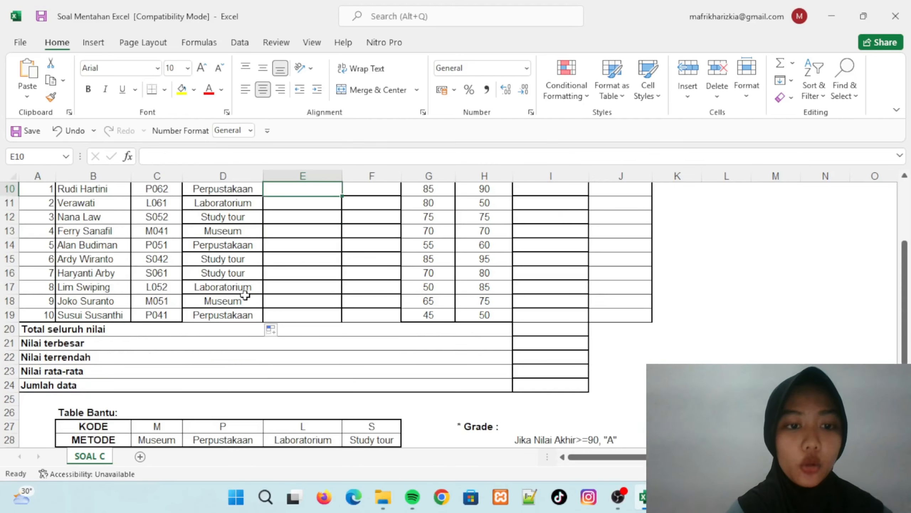
pyautogui.scroll(-1, 230, 305)
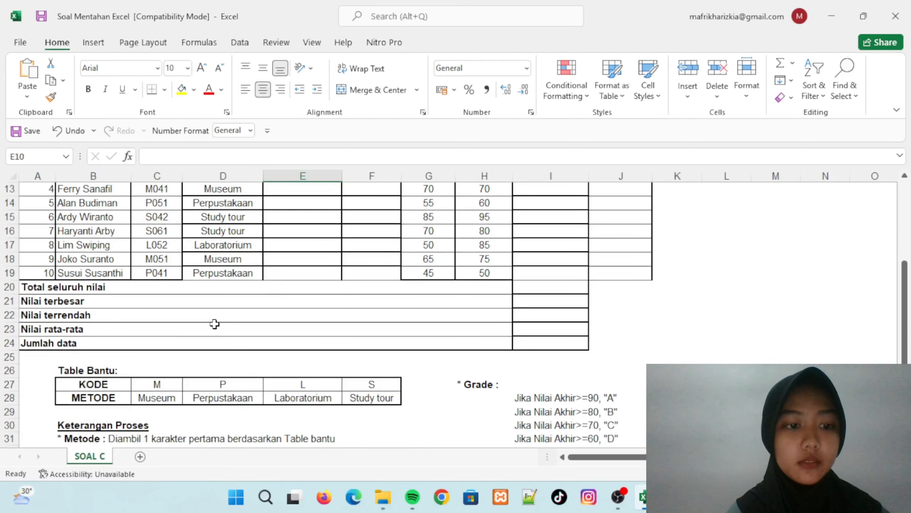
pyautogui.scroll(-1, 214, 324)
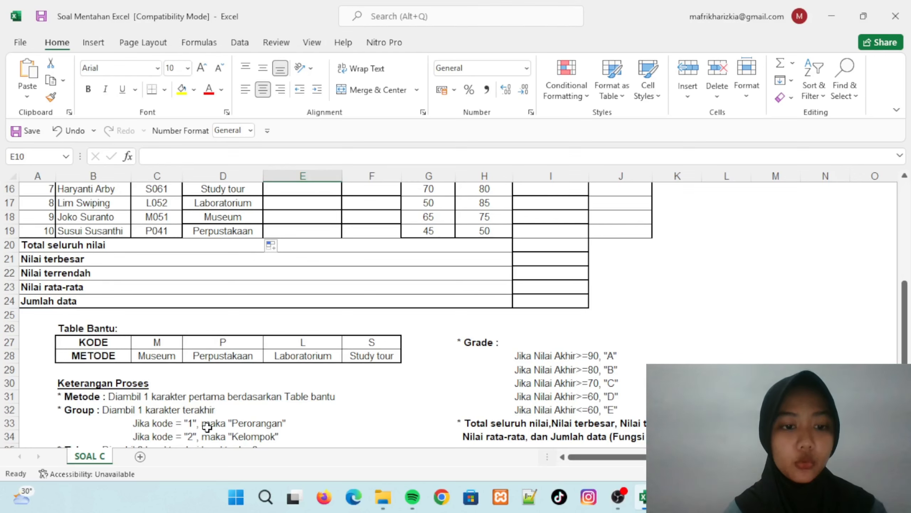
pyautogui.scroll(-2, 244, 416)
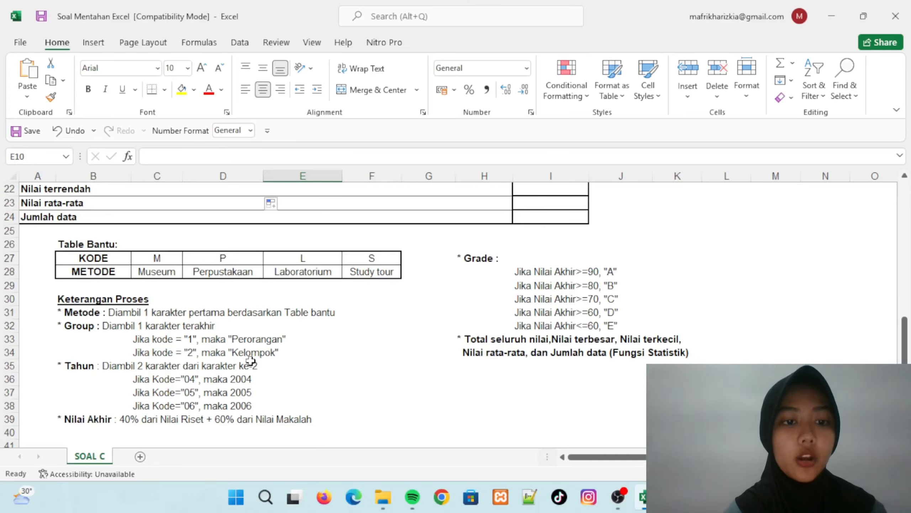
pyautogui.scroll(1, 250, 360)
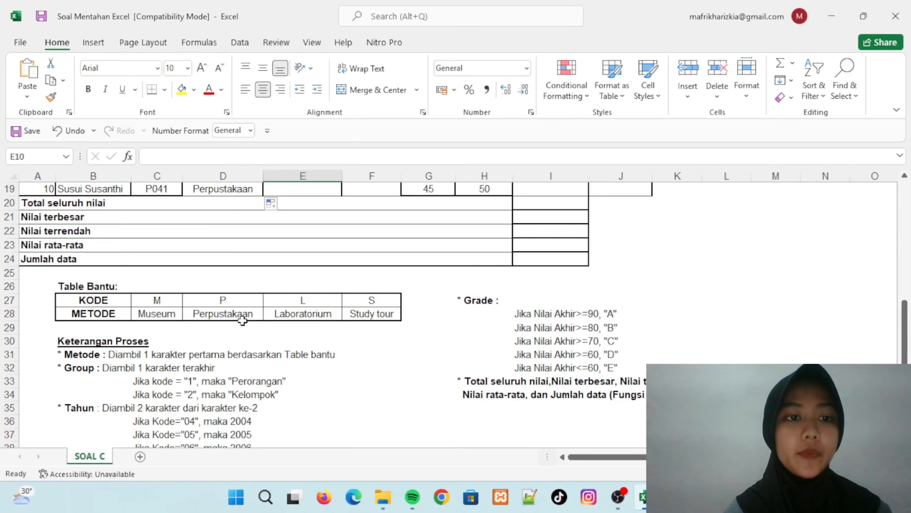
pyautogui.scroll(4, 182, 246)
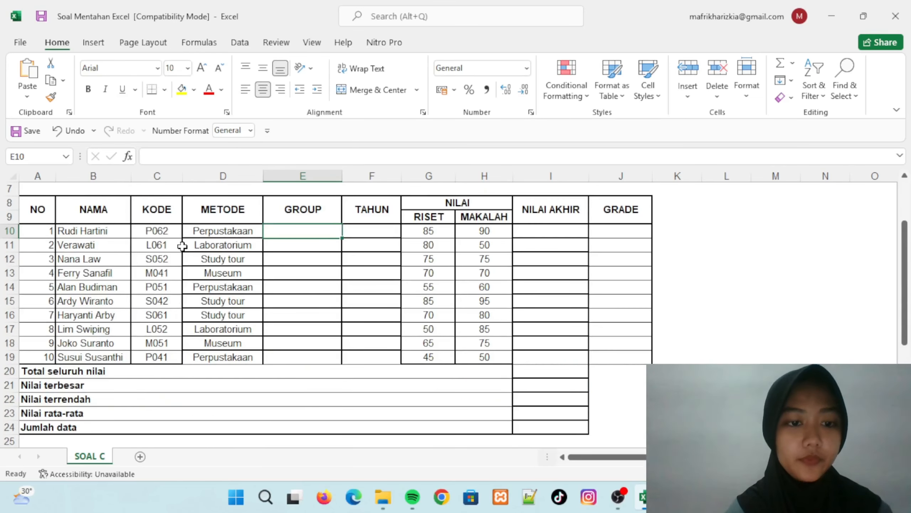
# Review the METODE formula in D10, then start the GROUP formula in E10 with an IF containing a nested RIGHT function
pyautogui.scroll(2, 172, 233)
pyautogui.scroll(-1, 175, 289)
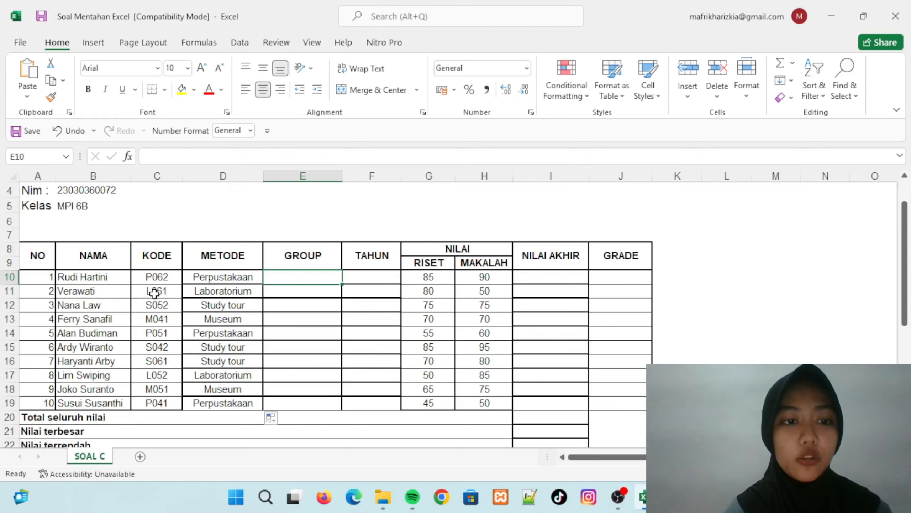
pyautogui.click(219, 278)
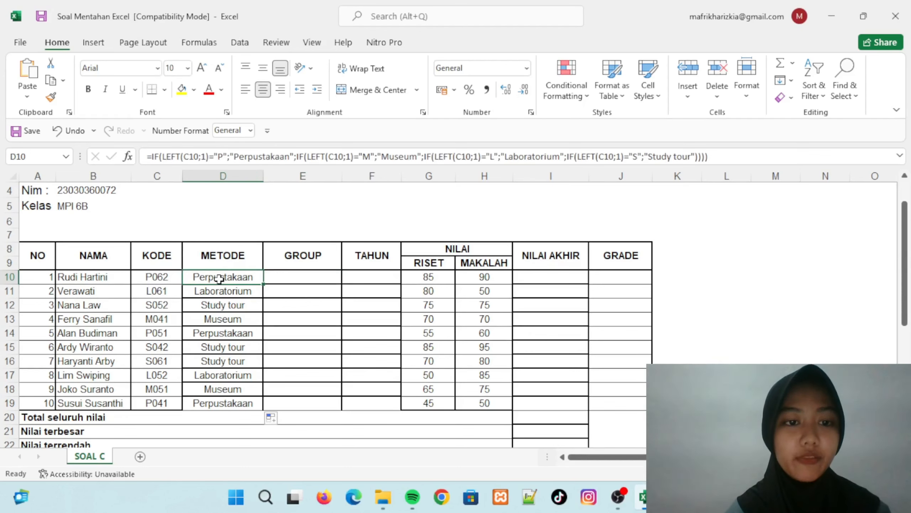
pyautogui.click(289, 279)
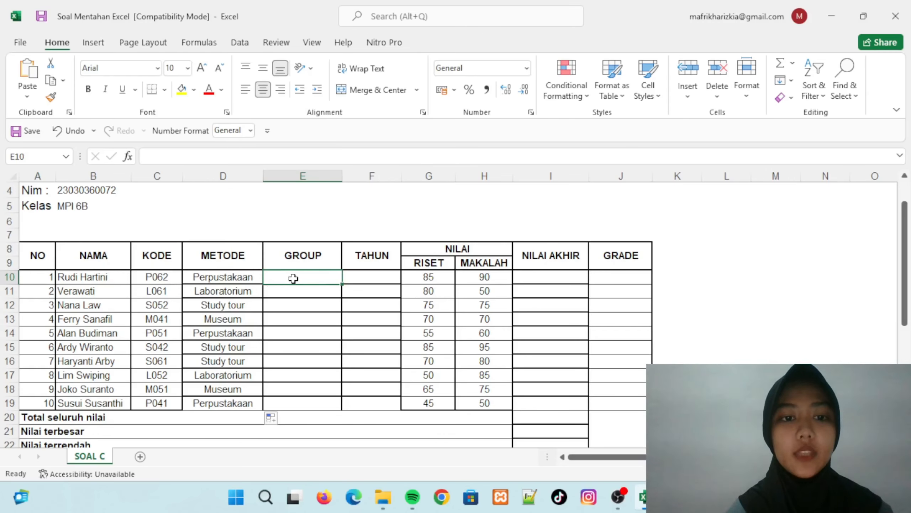
pyautogui.write('=')
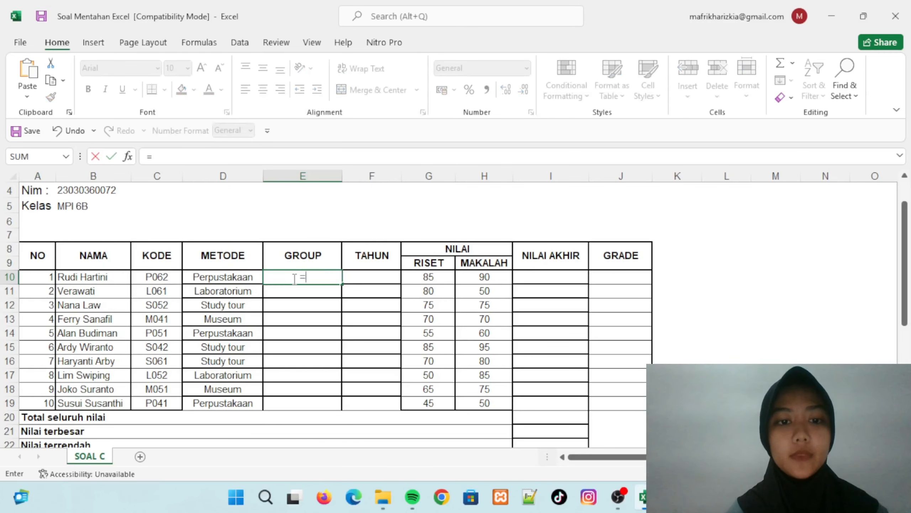
pyautogui.write('F')
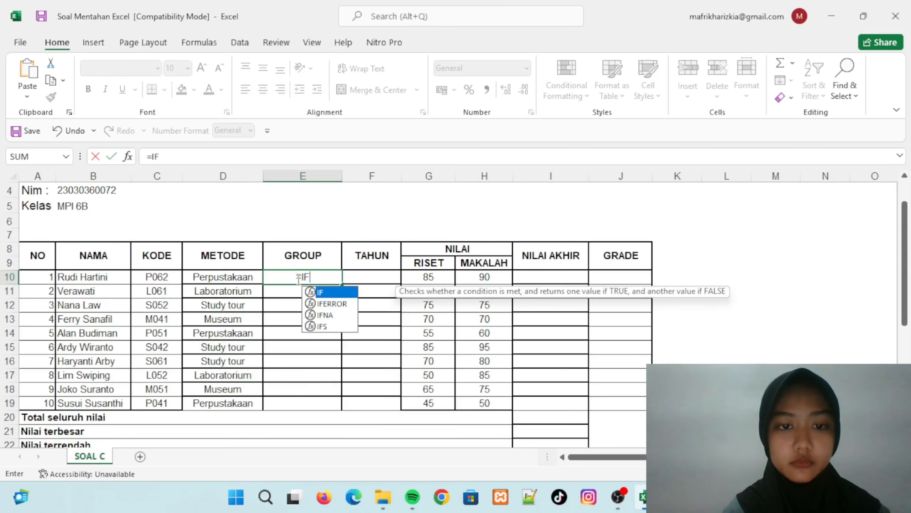
pyautogui.doubleClick(326, 291)
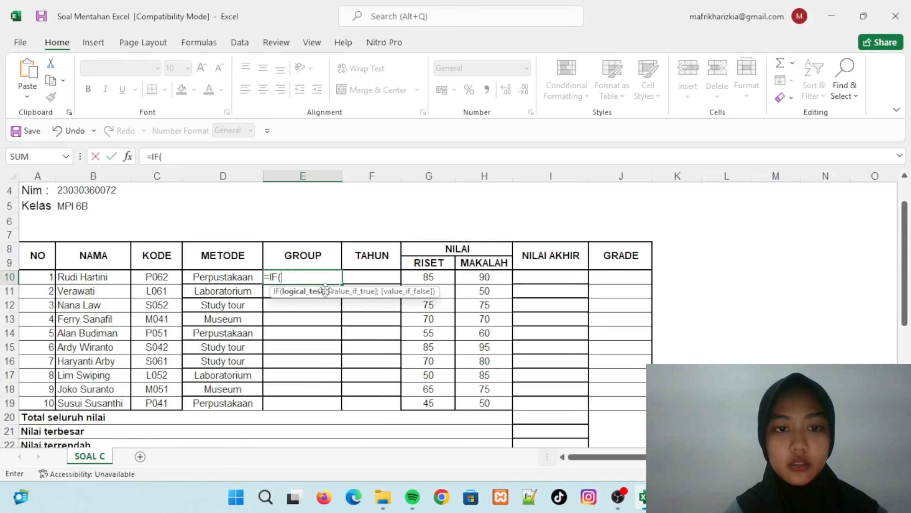
pyautogui.write('RIGHT')
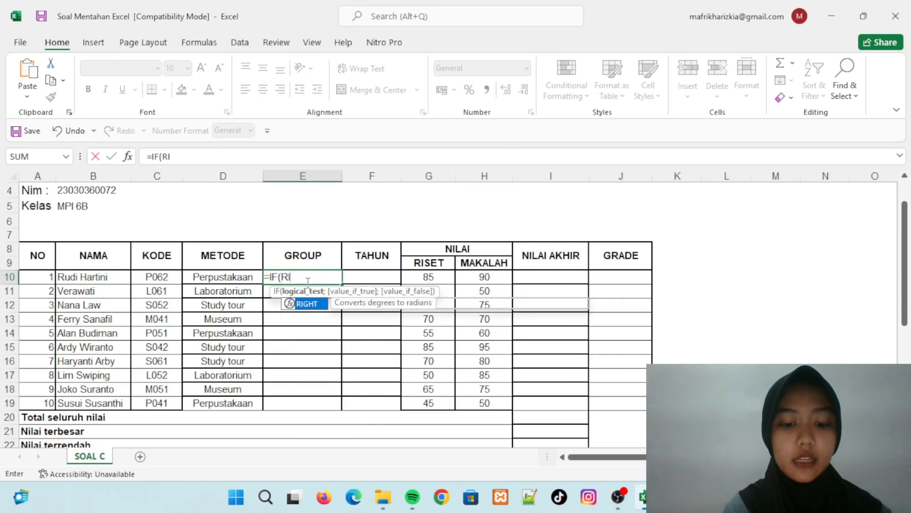
pyautogui.doubleClick(317, 304)
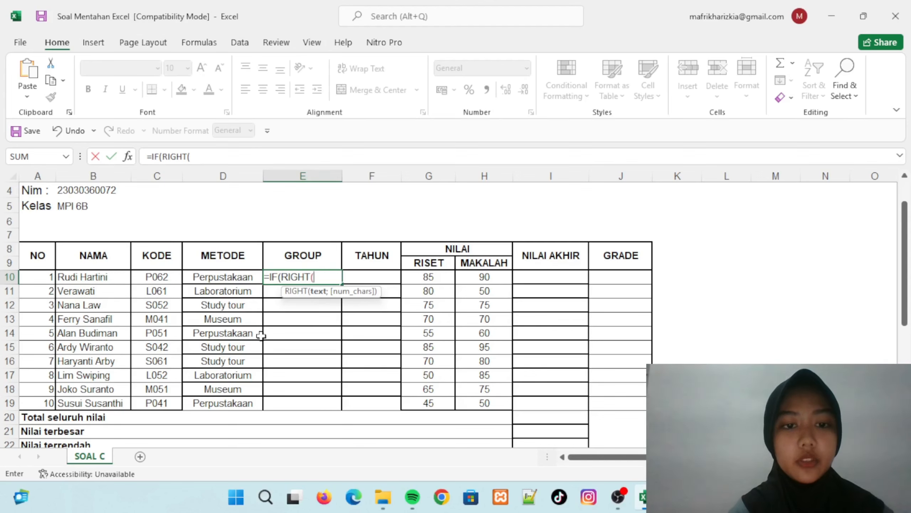
# Check the Group rules in the process notes and complete the RIGHT function to take 1 character from C10
pyautogui.scroll(-3, 243, 352)
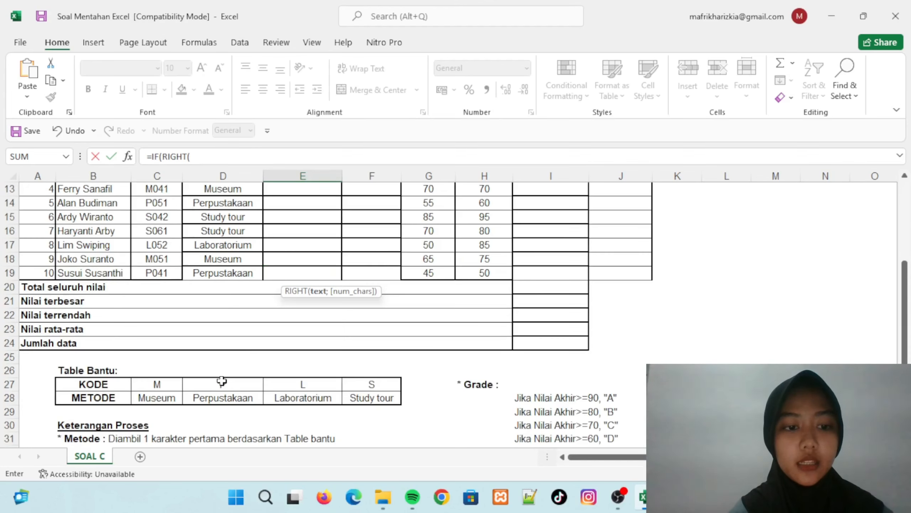
pyautogui.scroll(-1, 219, 380)
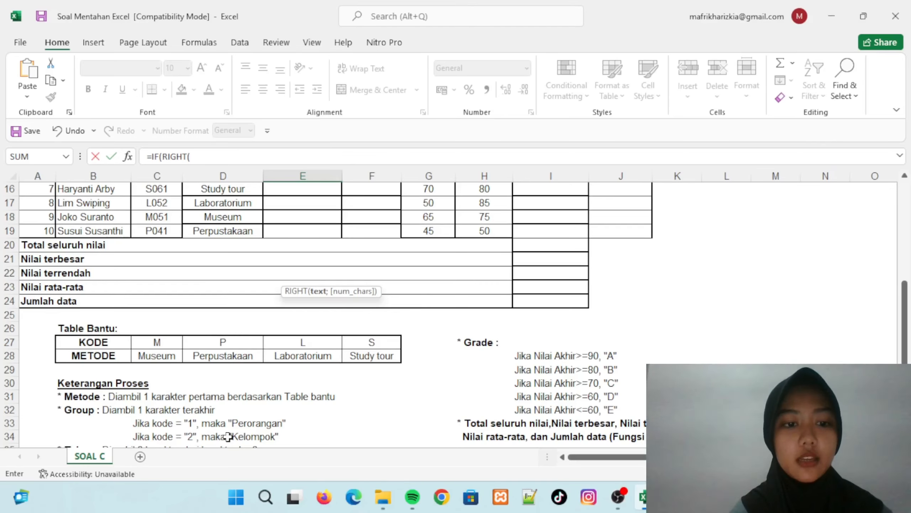
pyautogui.scroll(1, 273, 417)
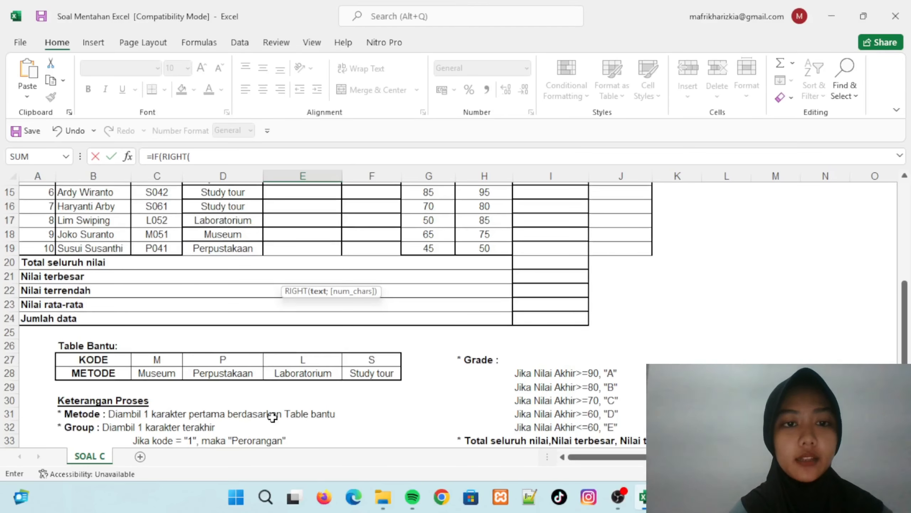
pyautogui.scroll(-1, 281, 295)
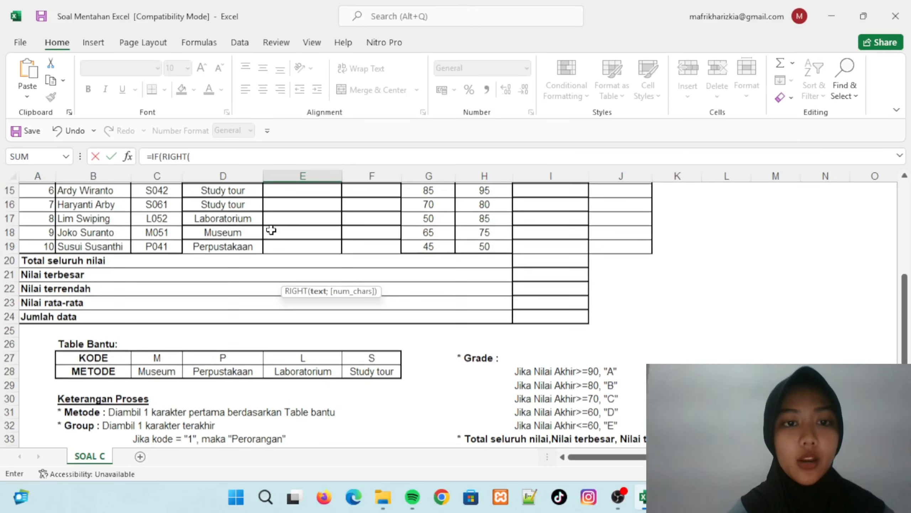
pyautogui.scroll(3, 271, 230)
pyautogui.scroll(1, 271, 229)
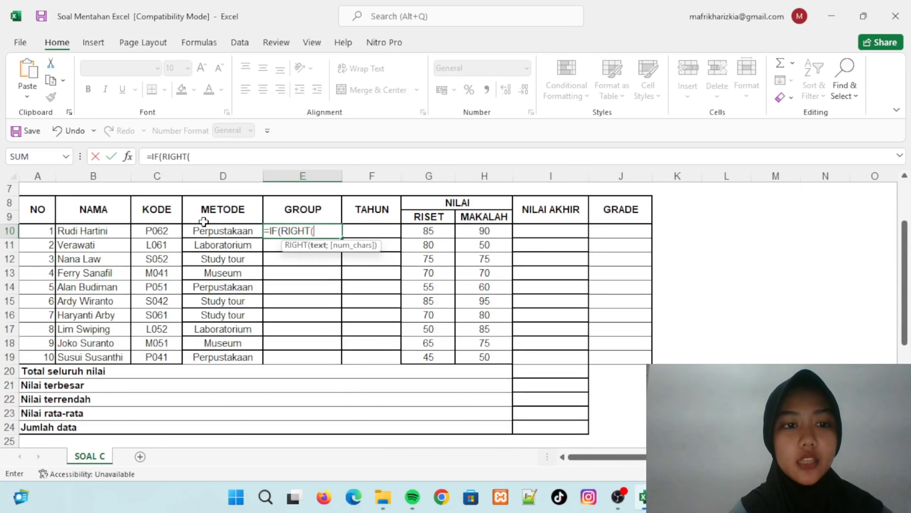
pyautogui.click(166, 231)
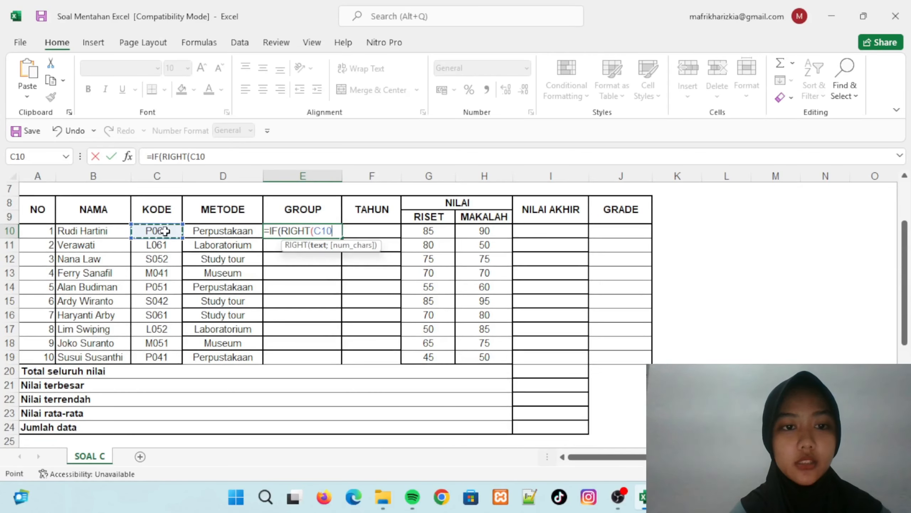
pyautogui.write(';')
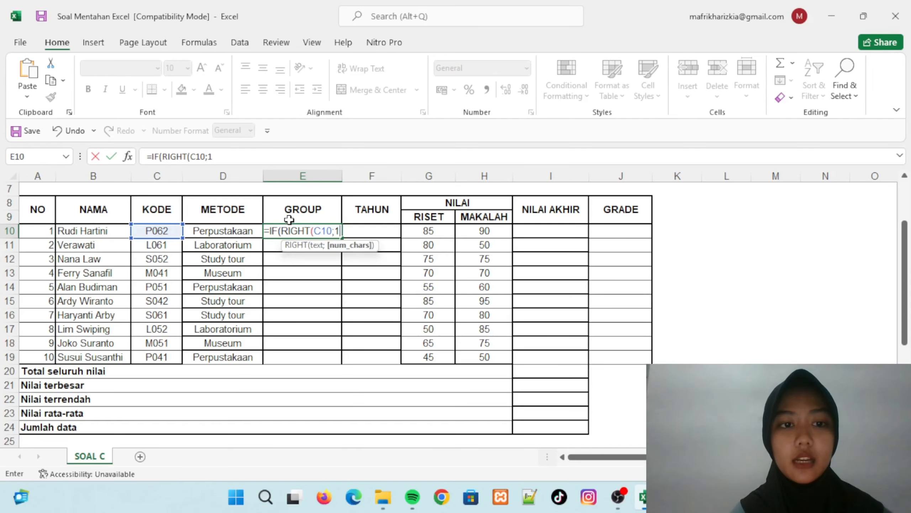
pyautogui.write('1')
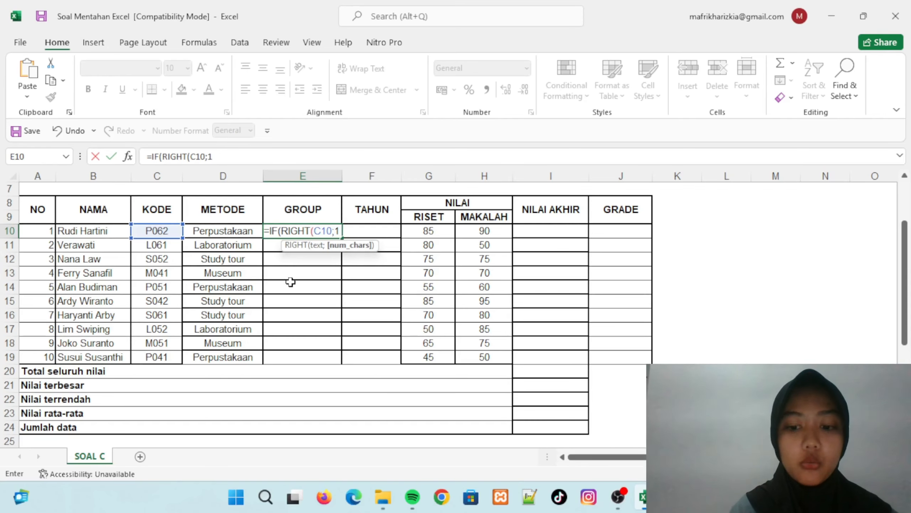
pyautogui.write(')')
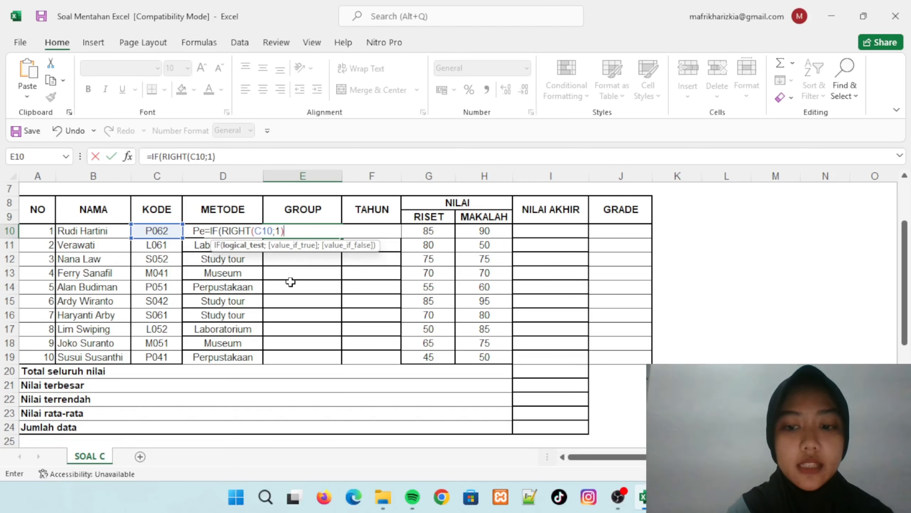
# Compare the extracted character with "1", return "Perorangan" when it matches, and start the text argument for the false case
pyautogui.write('=')
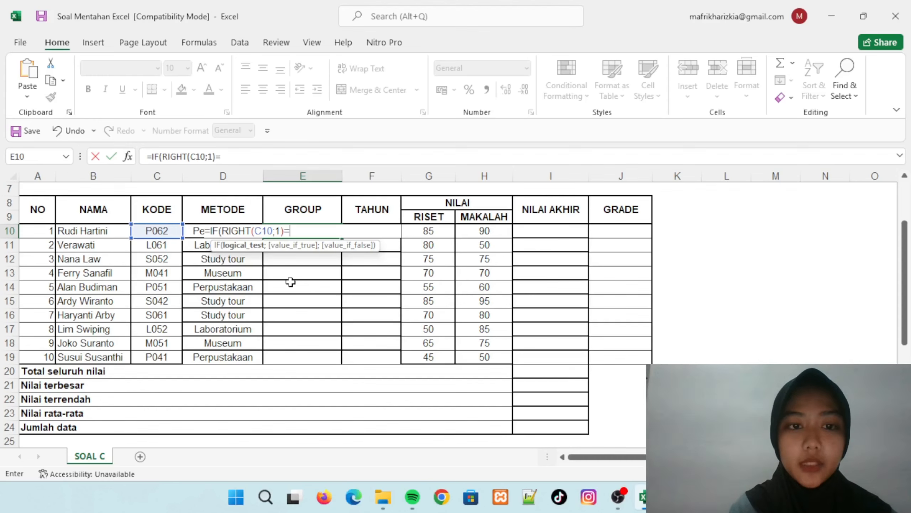
pyautogui.write('"1')
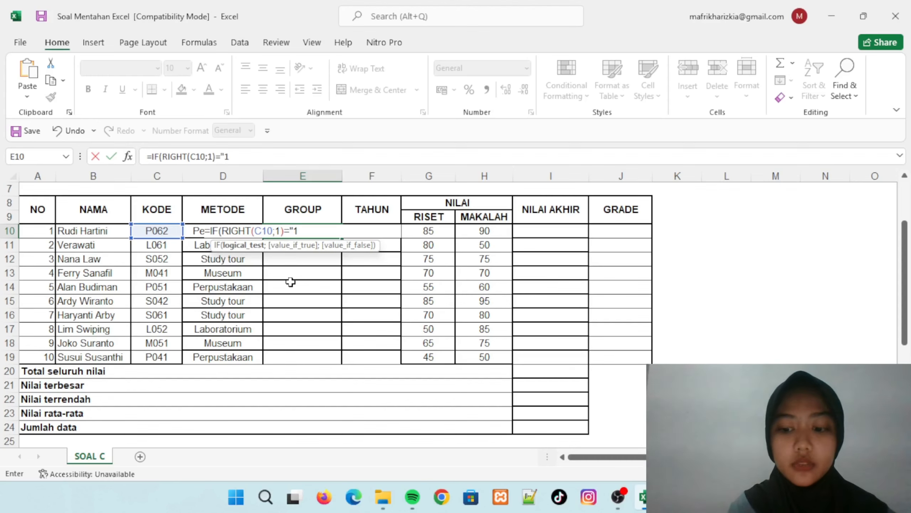
pyautogui.write('";')
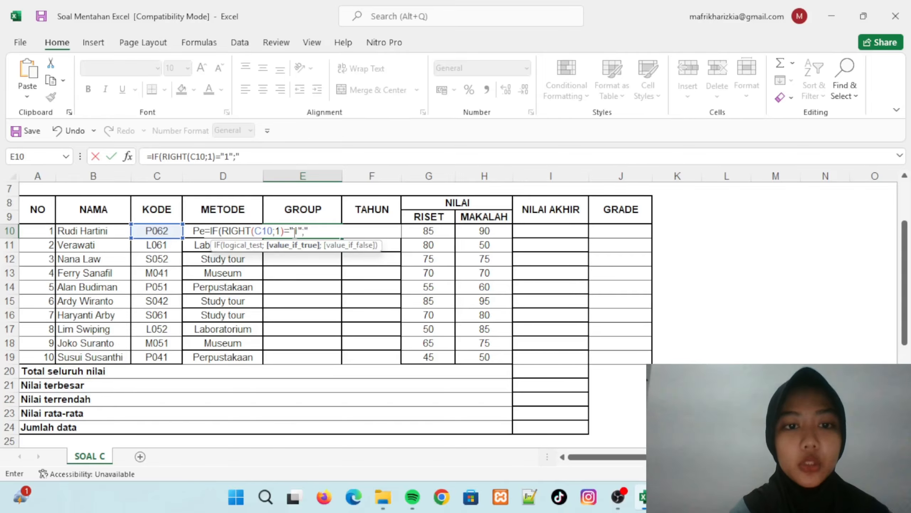
pyautogui.write('"')
pyautogui.scroll(-1, 294, 279)
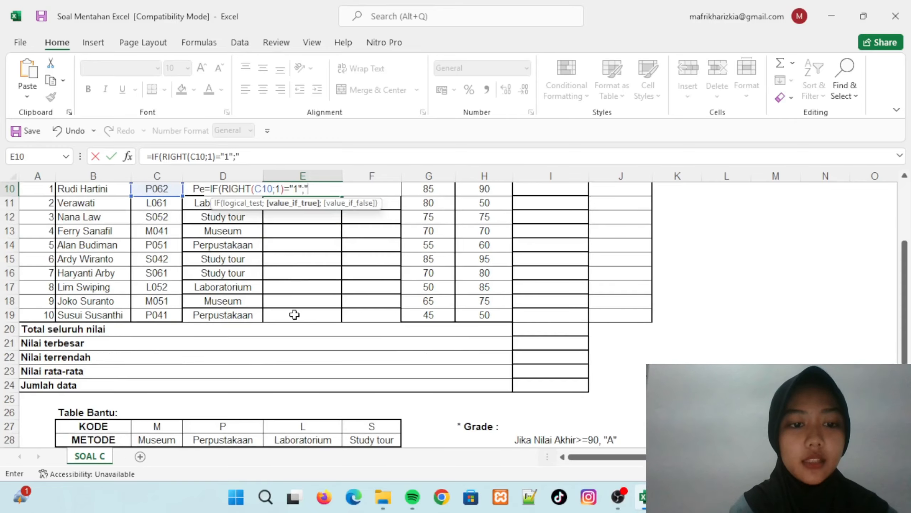
pyautogui.scroll(-3, 252, 395)
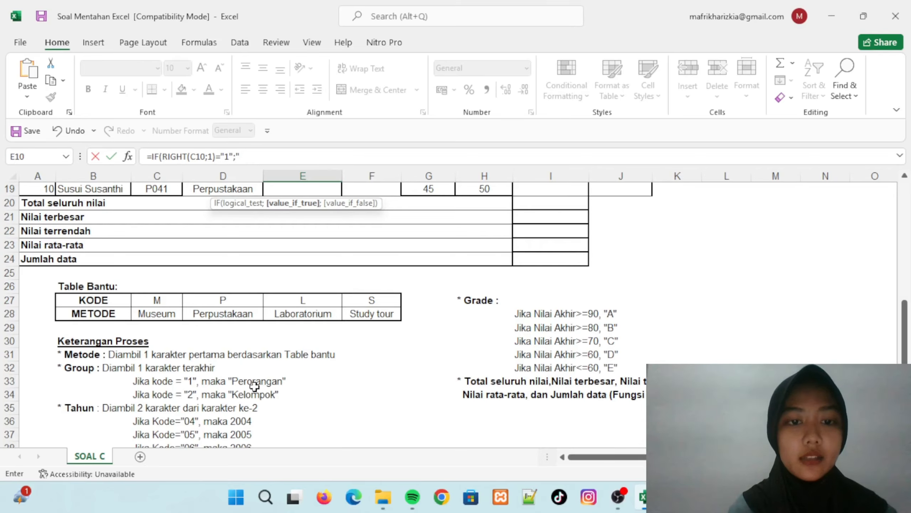
pyautogui.scroll(4, 323, 293)
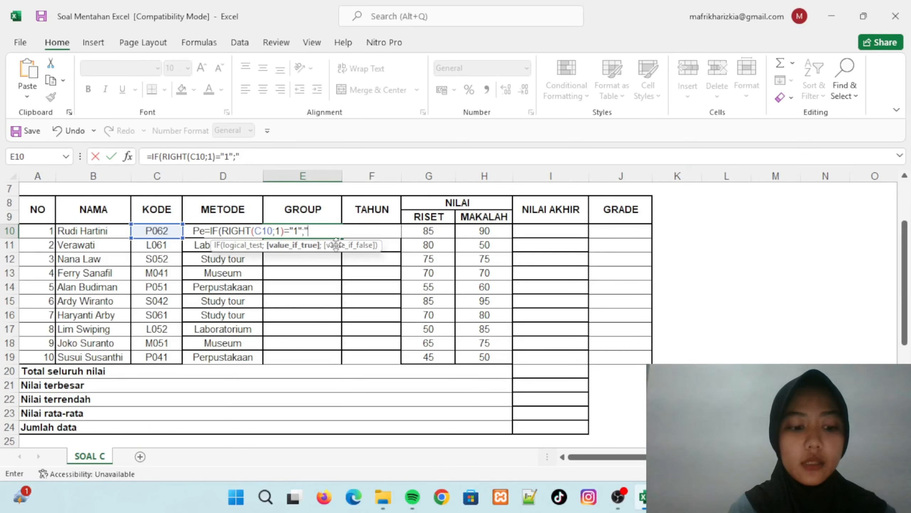
pyautogui.write('Peror')
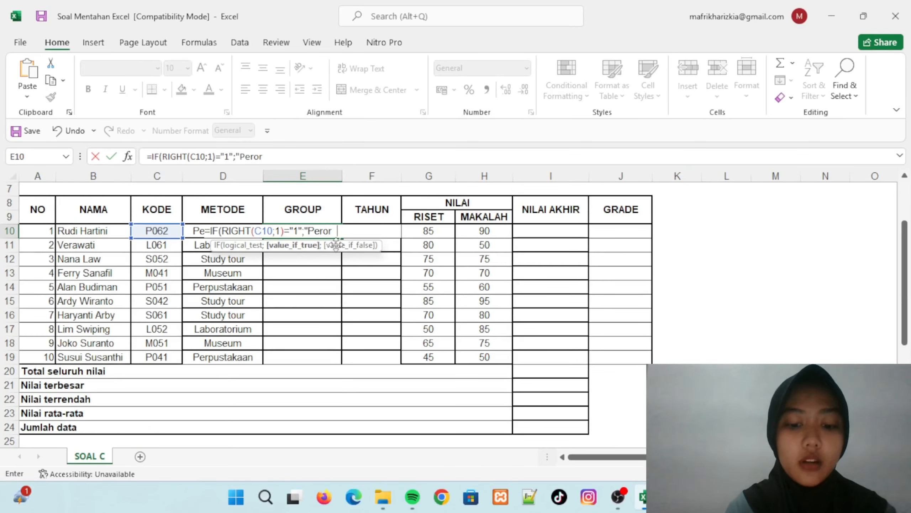
pyautogui.write('angan')
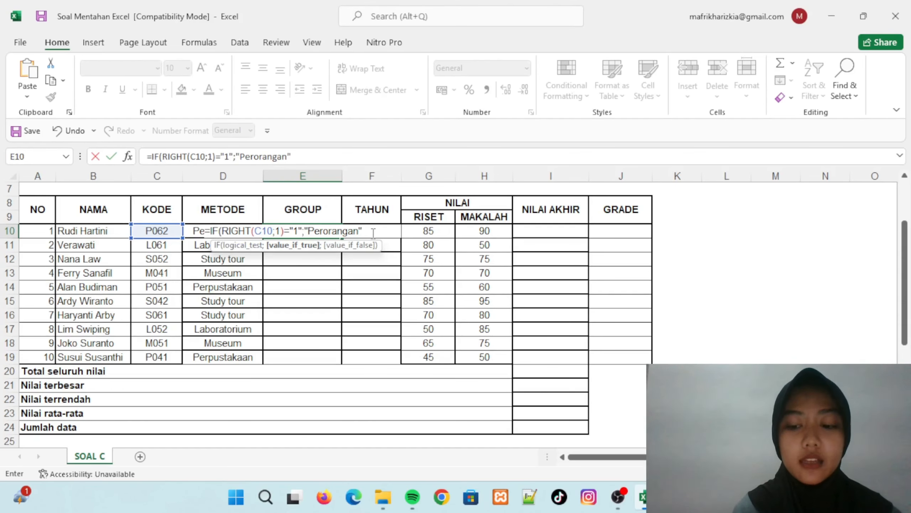
pyautogui.write(';"P')
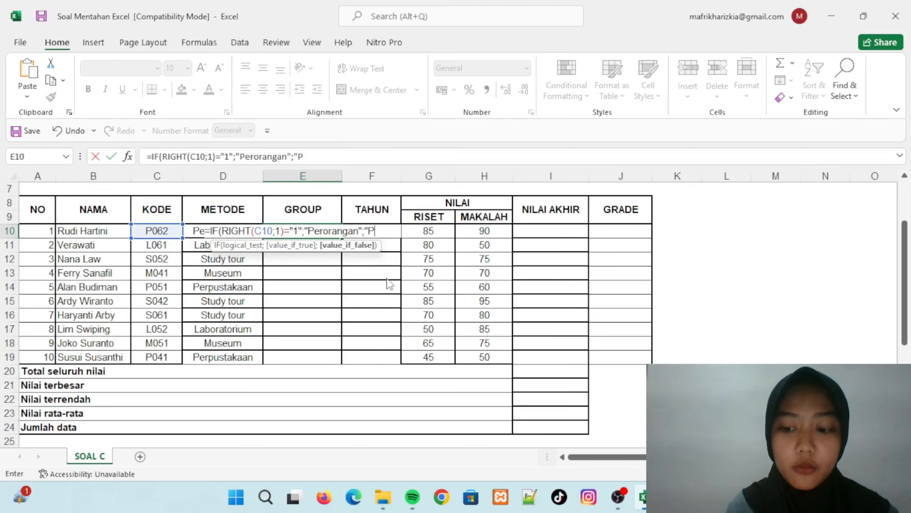
pyautogui.press('Return')
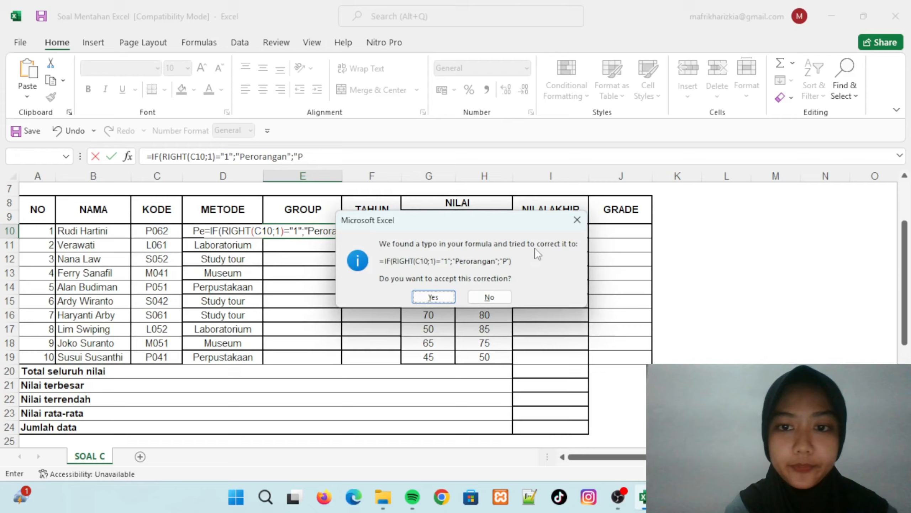
pyautogui.click(576, 219)
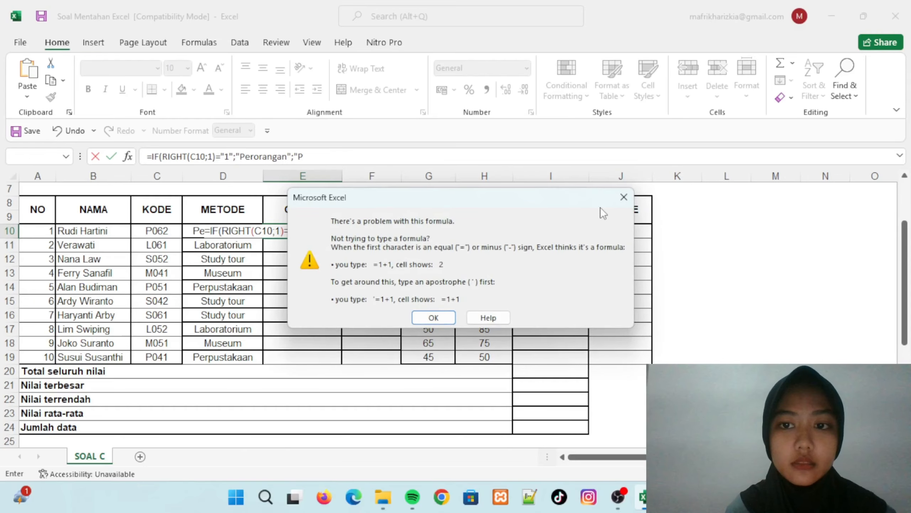
pyautogui.click(622, 198)
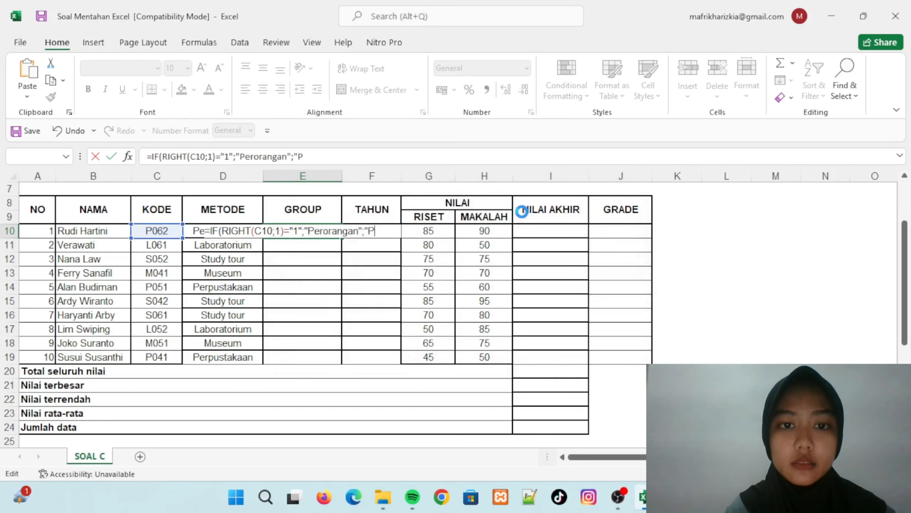
# Replace the false-case text in the E10 formula with "Kelompok"
pyautogui.click(384, 232)
pyautogui.press('BackSpace')
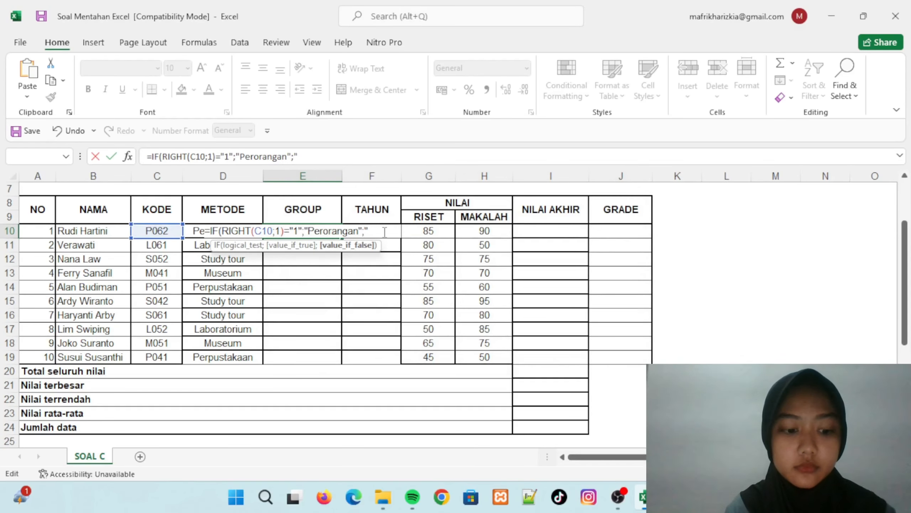
pyautogui.write('Ke')
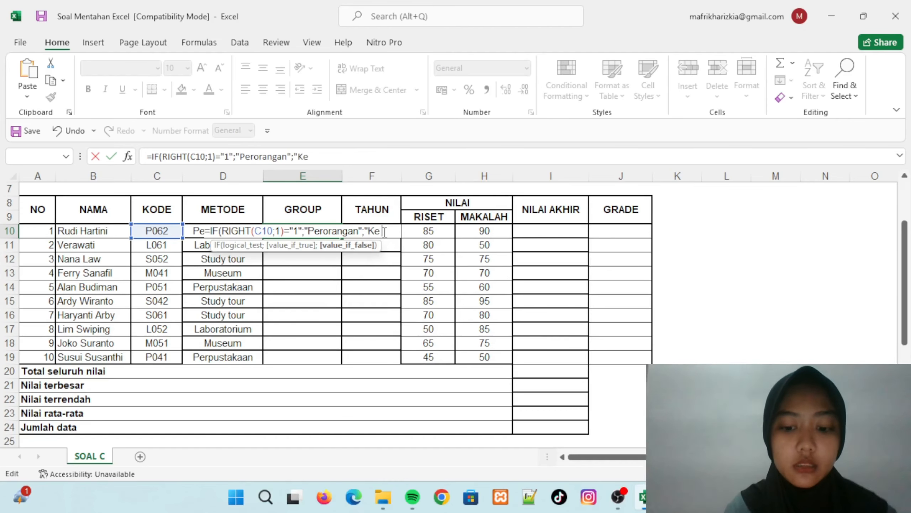
pyautogui.write('lompok')
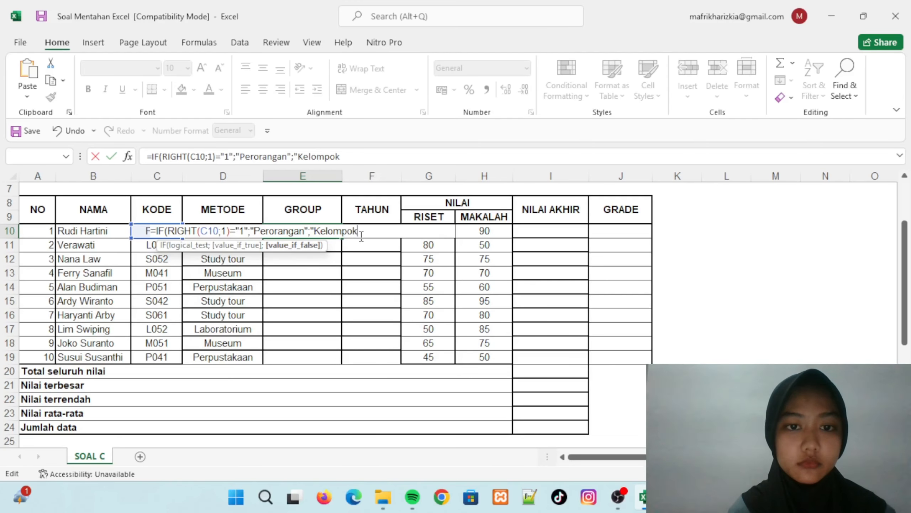
# Change the comparison value in the E10 formula's logical test to "2"
pyautogui.click(245, 231)
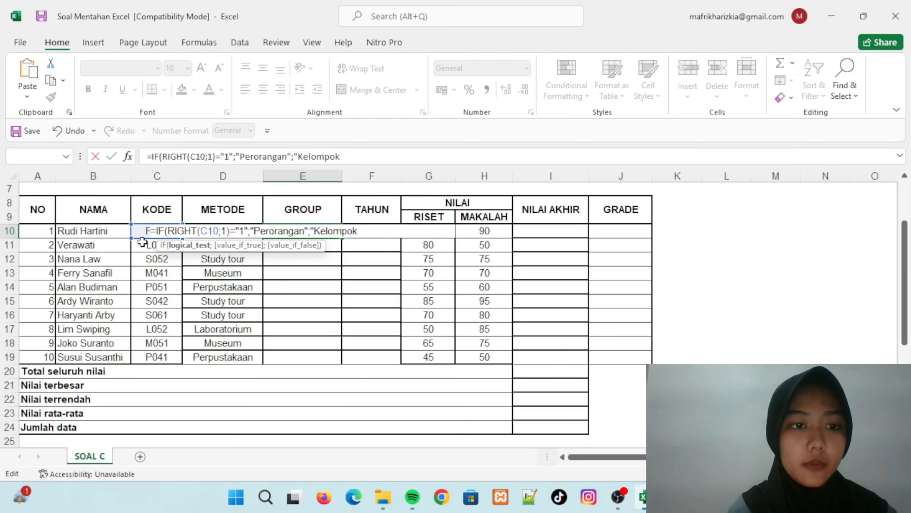
pyautogui.moveTo(370, 233)
pyautogui.mouseDown()
pyautogui.moveTo(131, 252)
pyautogui.moveTo(365, 232)
pyautogui.mouseUp()
pyautogui.click(365, 231)
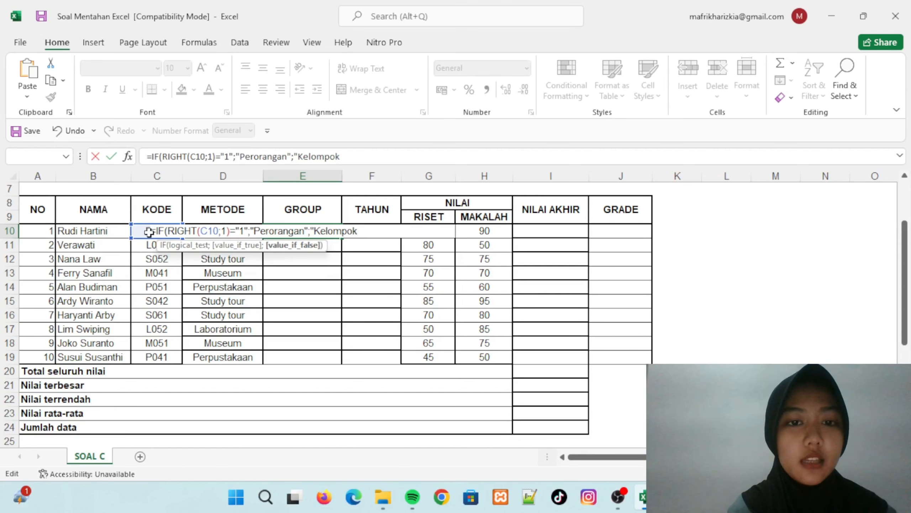
pyautogui.click(243, 230)
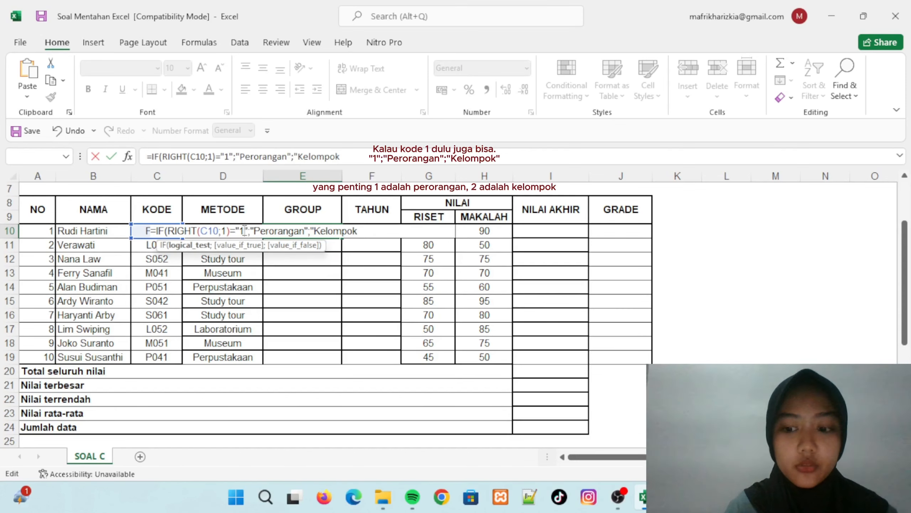
pyautogui.press('BackSpace')
pyautogui.write('2')
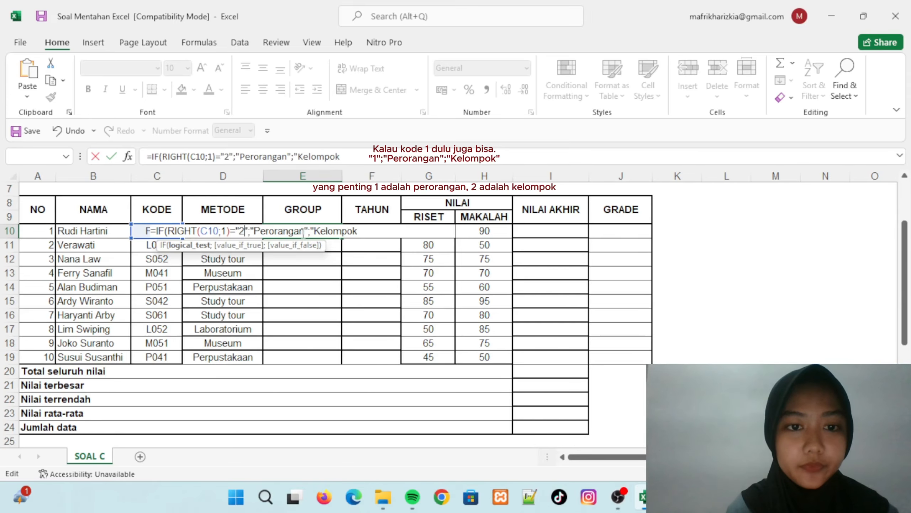
# Replace the true-case text in the E10 formula with "Kelompok"
pyautogui.moveTo(299, 230); pyautogui.dragTo(254, 230)
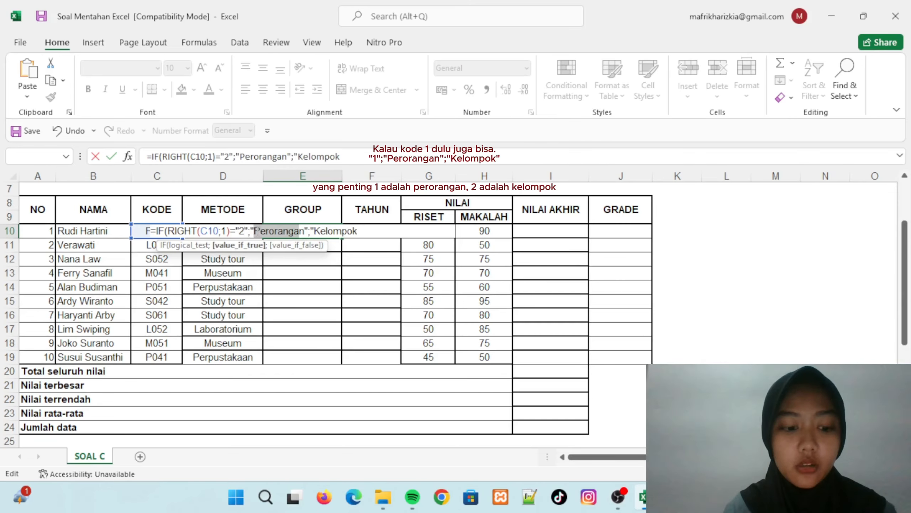
pyautogui.write('Kelompon')
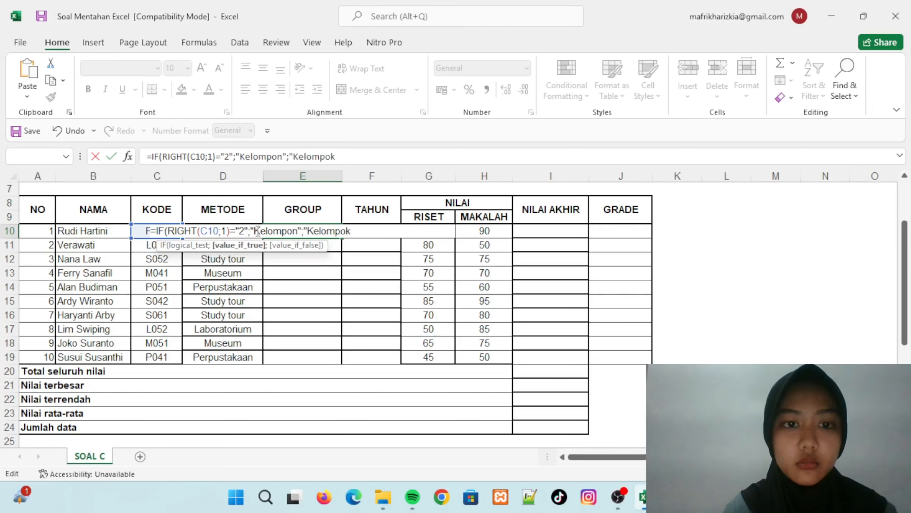
pyautogui.press('Left')
pyautogui.write('k')
pyautogui.press('Delete')
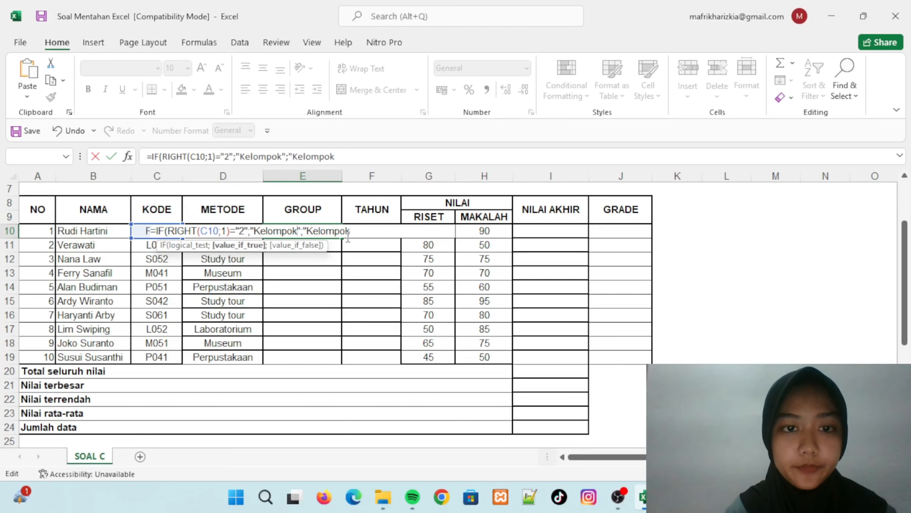
# Replace the false-case text with "Perorangan", then close and enter the GROUP formula in E10
pyautogui.moveTo(350, 231); pyautogui.dragTo(312, 231)
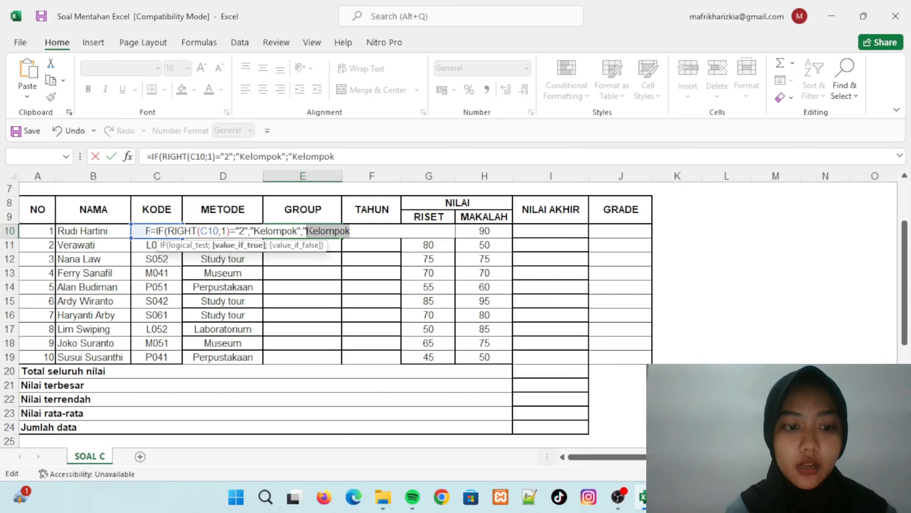
pyautogui.press('BackSpace')
pyautogui.press('BackSpace')
pyautogui.write('Per')
pyautogui.press('BackSpace')
pyautogui.write('orangan')
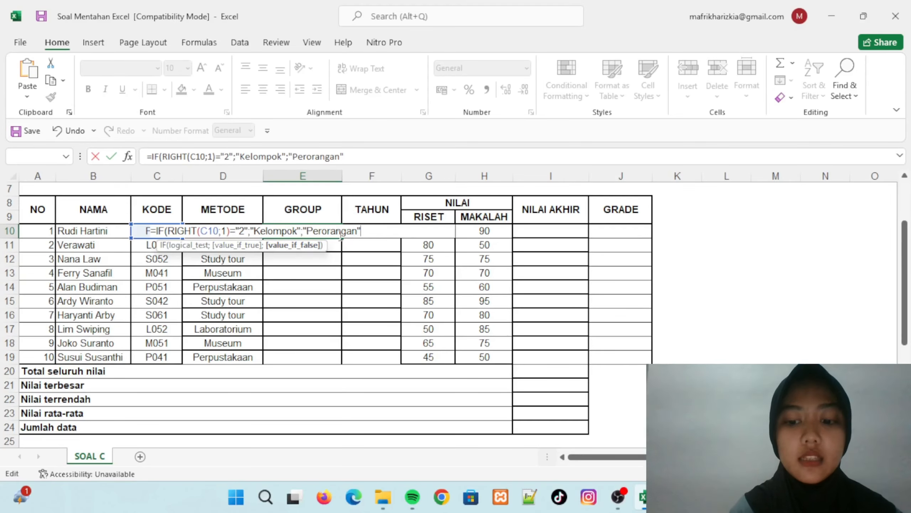
pyautogui.write('))')
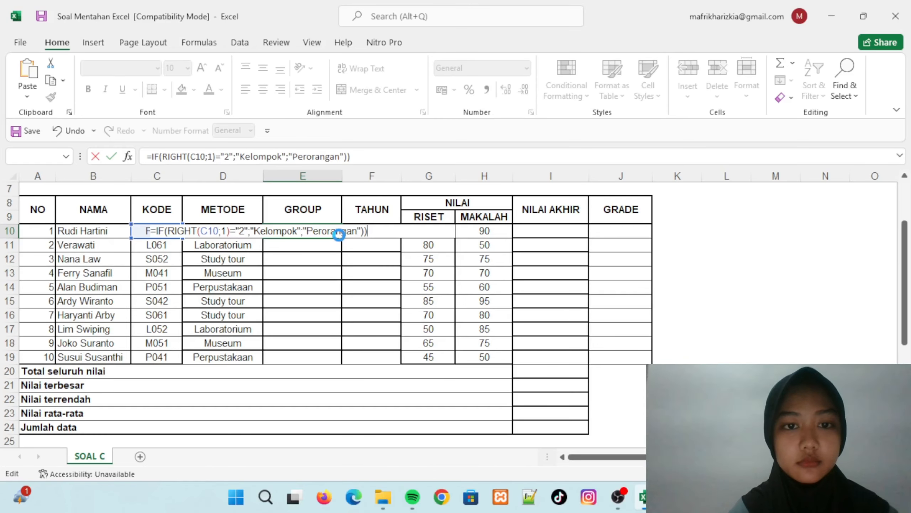
pyautogui.press('Return')
pyautogui.click(419, 295)
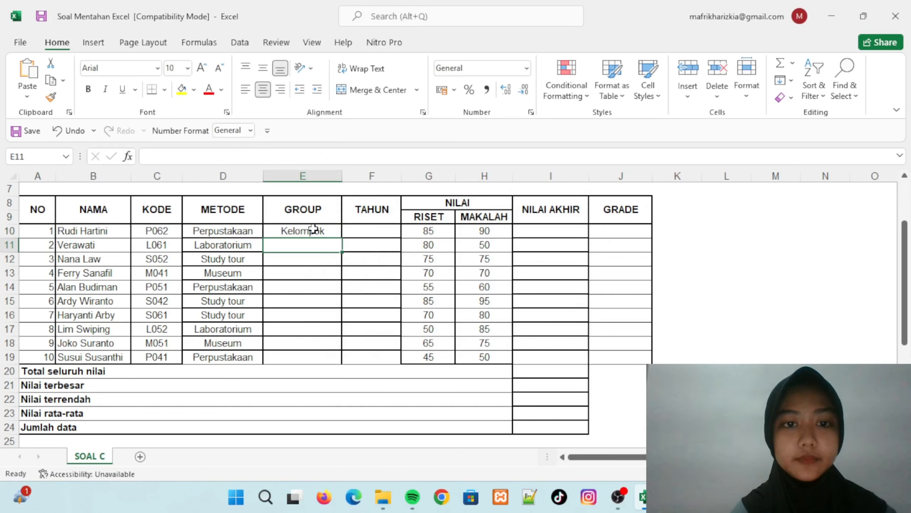
# Fill the GROUP formula from E10 down through E19
pyautogui.click(316, 231)
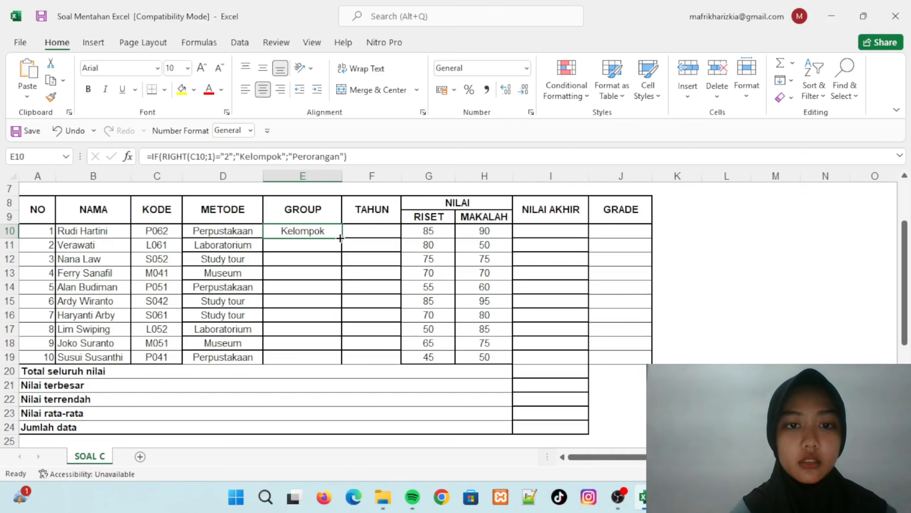
pyautogui.moveTo(341, 239); pyautogui.dragTo(336, 362)
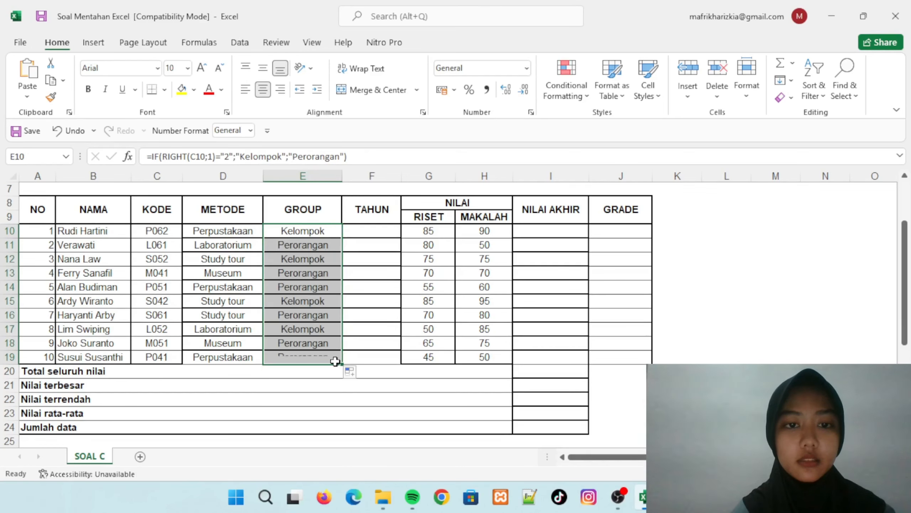
pyautogui.click(359, 286)
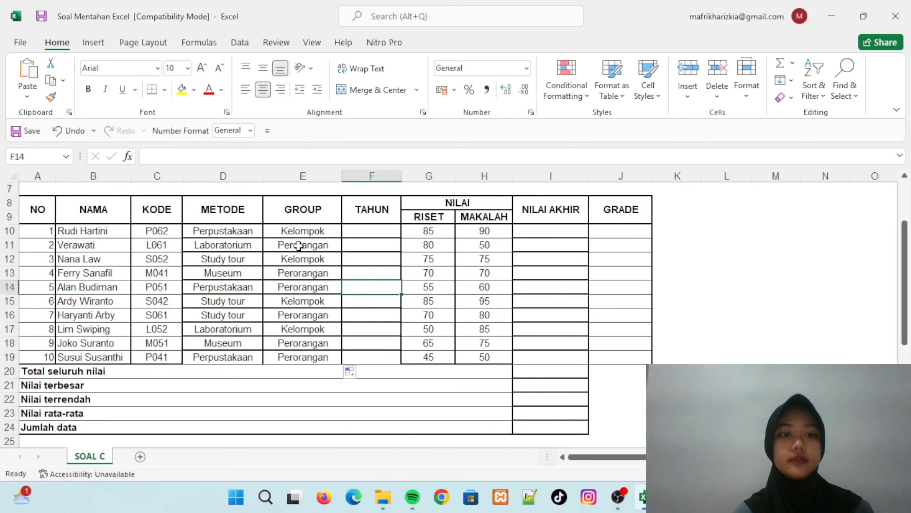
# Select F10 for the TAHUN column and examine the Tahun rules in the process notes
pyautogui.scroll(2, 451, 273)
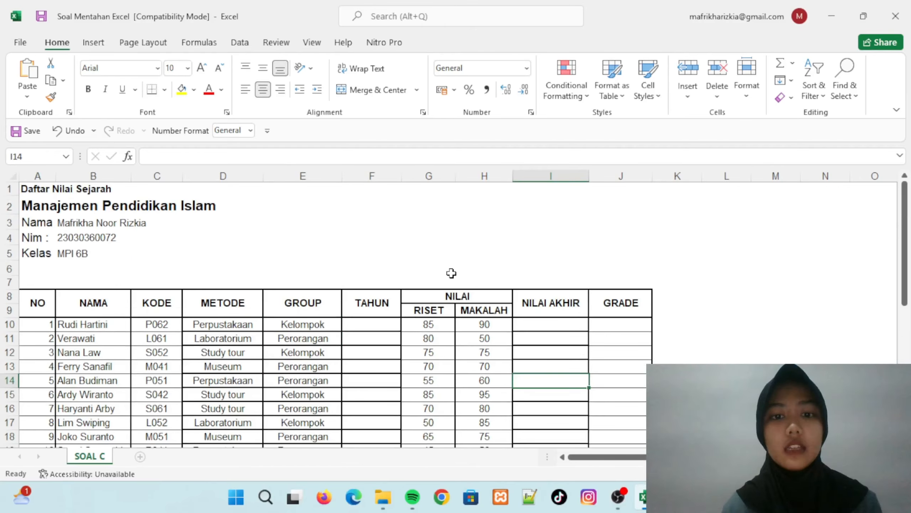
pyautogui.scroll(-1, 452, 271)
pyautogui.click(378, 274)
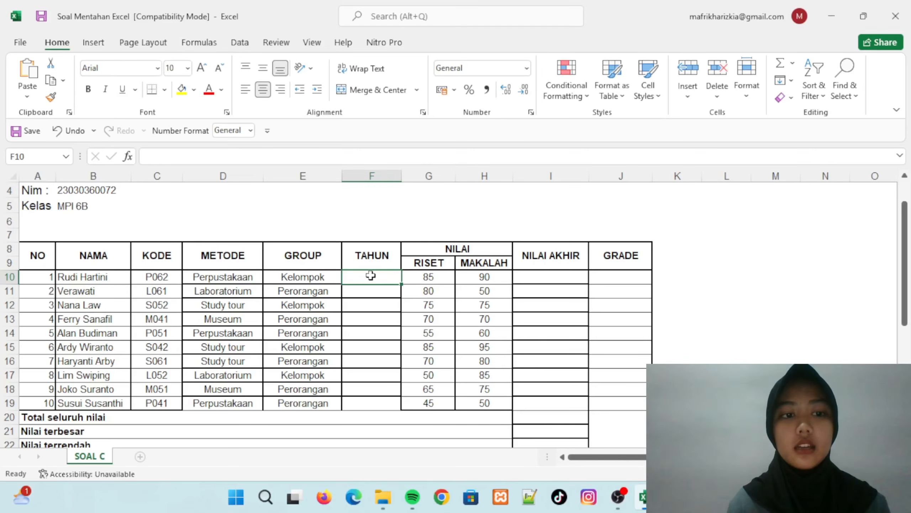
pyautogui.scroll(-3, 335, 294)
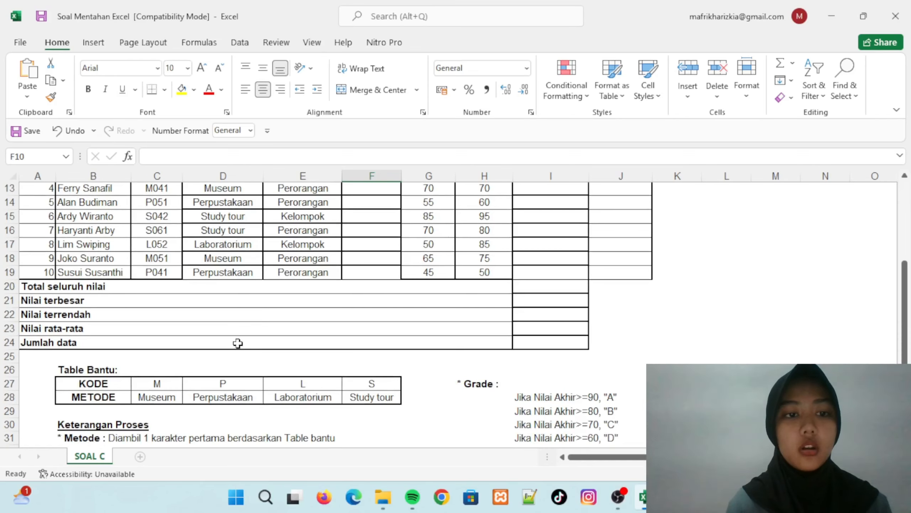
pyautogui.scroll(-3, 176, 305)
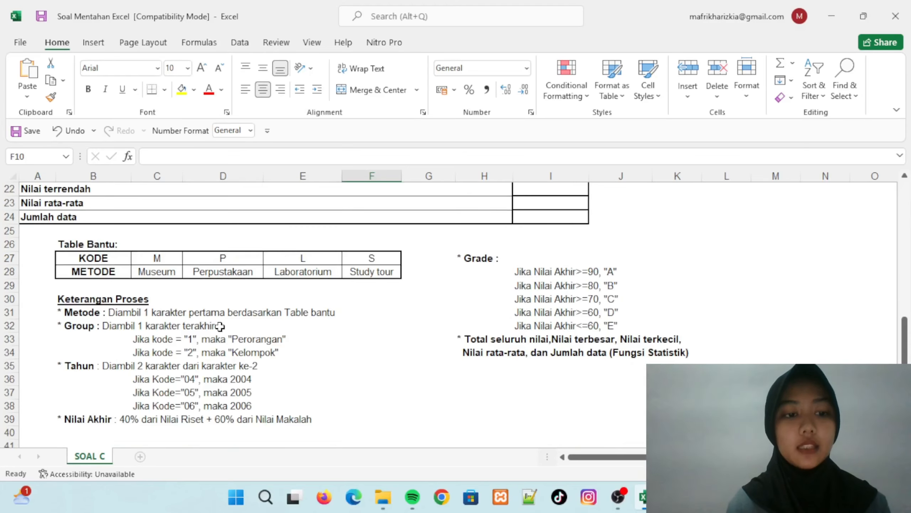
pyautogui.scroll(-1, 174, 420)
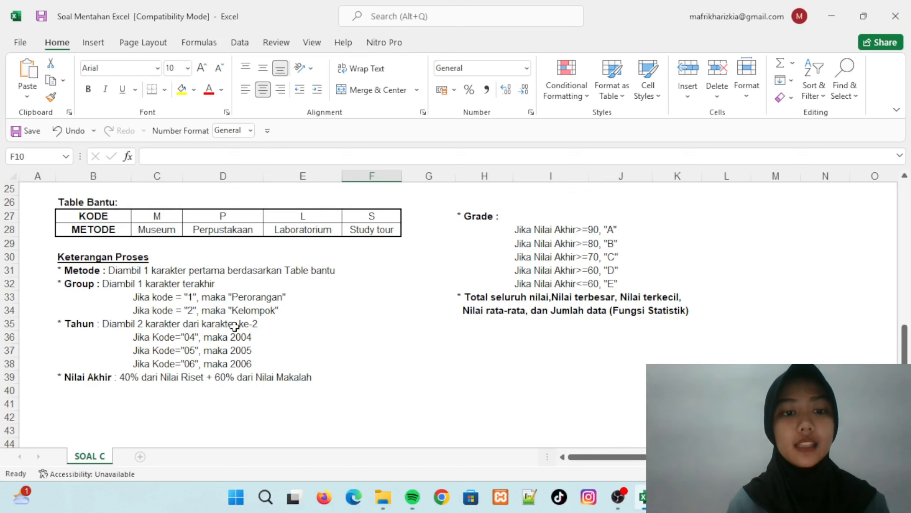
pyautogui.scroll(1, 267, 280)
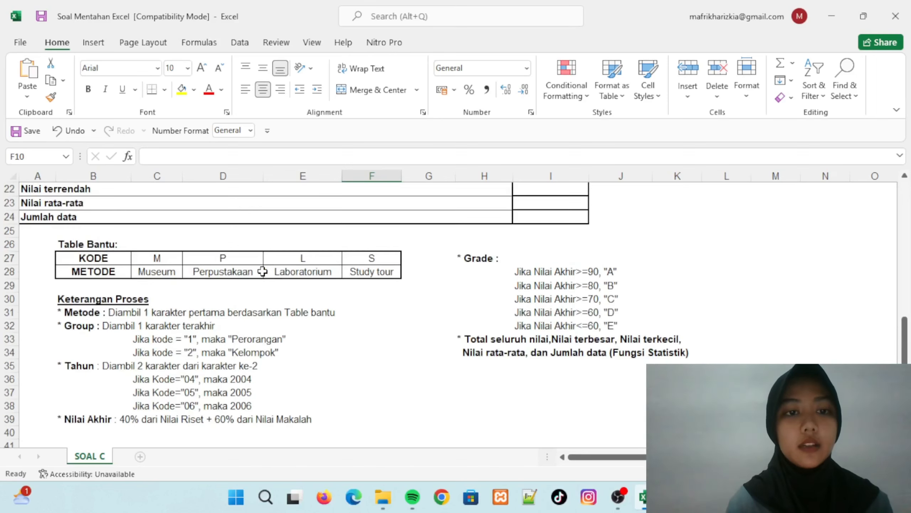
pyautogui.scroll(1, 262, 271)
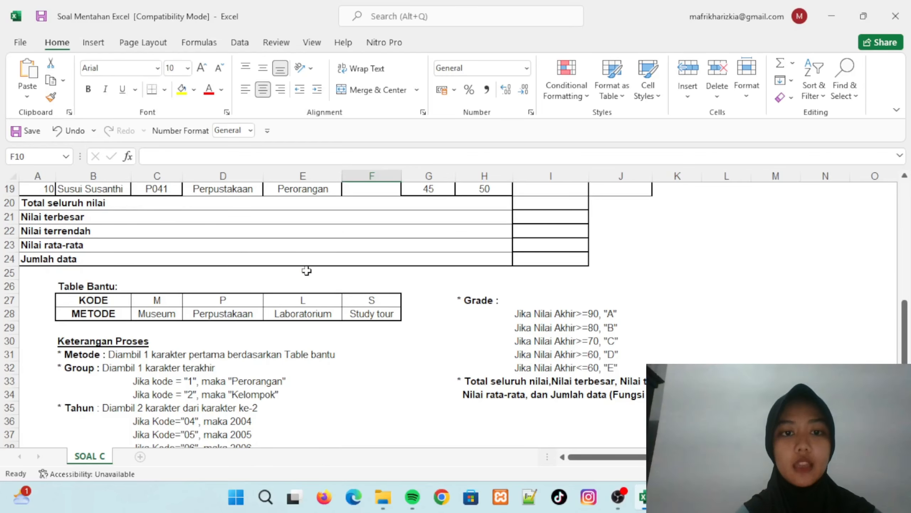
pyautogui.scroll(6, 405, 273)
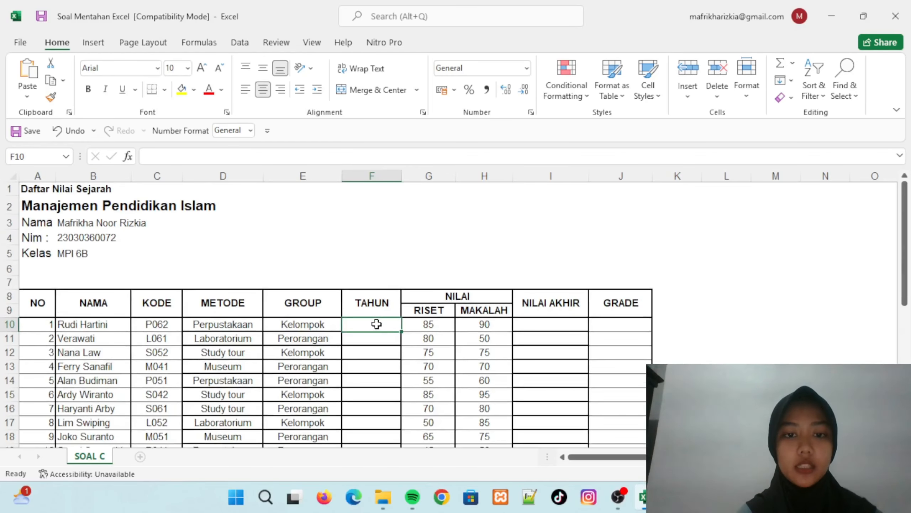
# Start the TAHUN formula in F10 with an IF containing a nested MID function
pyautogui.write('=')
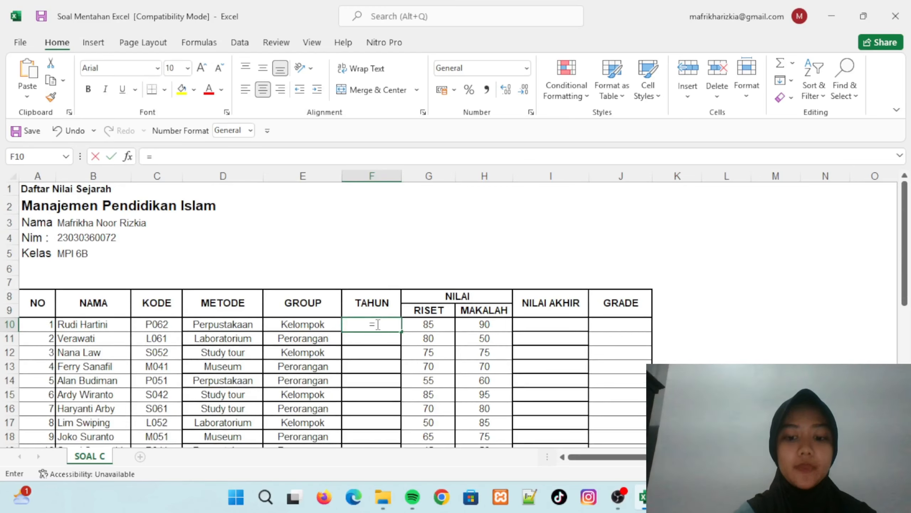
pyautogui.write('if')
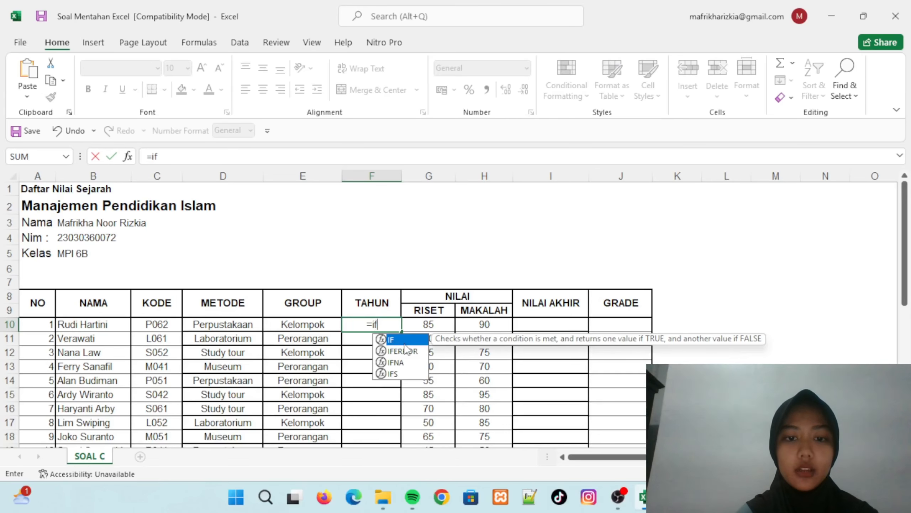
pyautogui.doubleClick(400, 341)
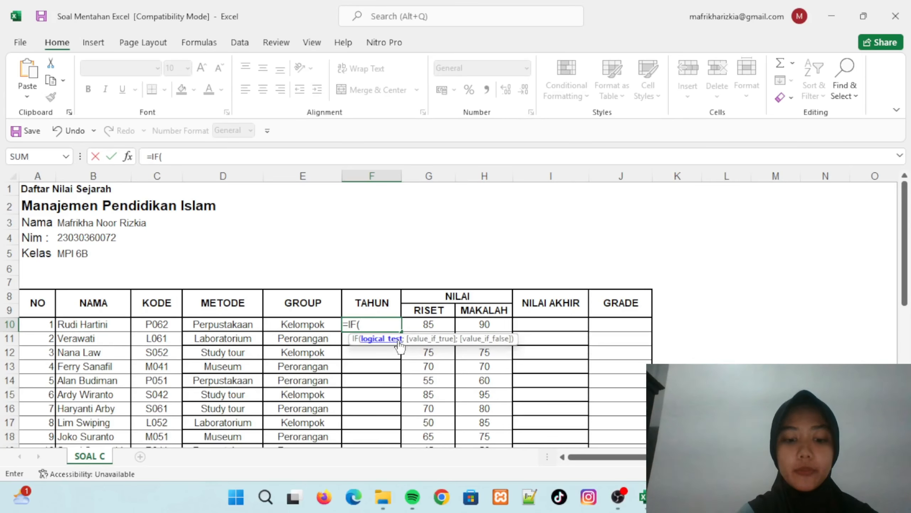
pyautogui.write('MID')
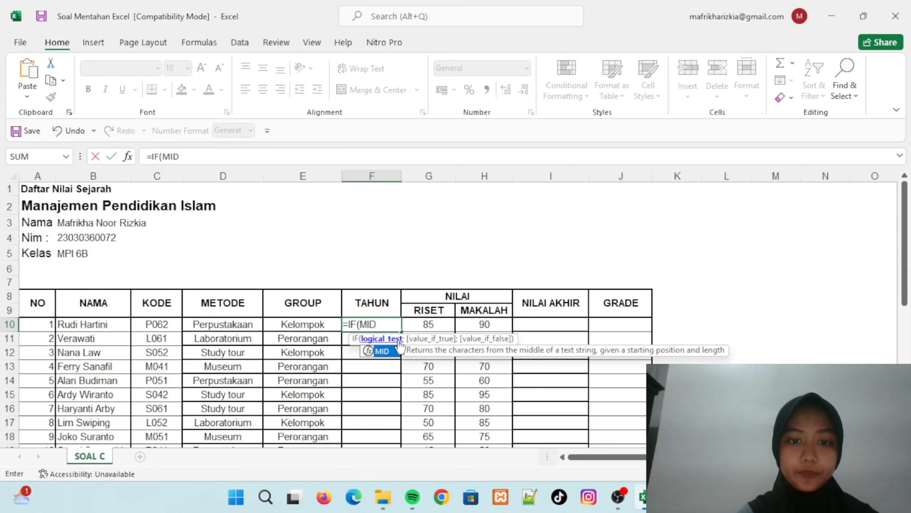
pyautogui.doubleClick(388, 351)
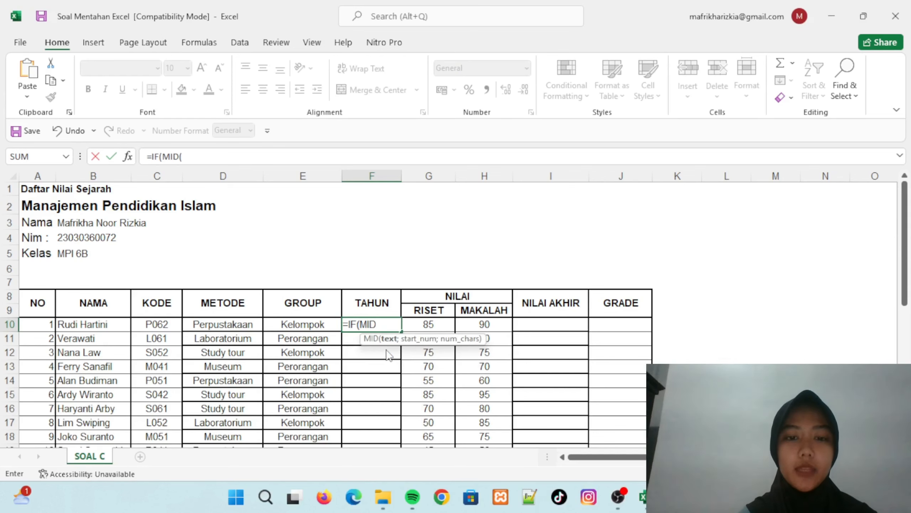
# Complete the MID function in F10 to take 2 characters from C10 starting at position 2
pyautogui.click(149, 326)
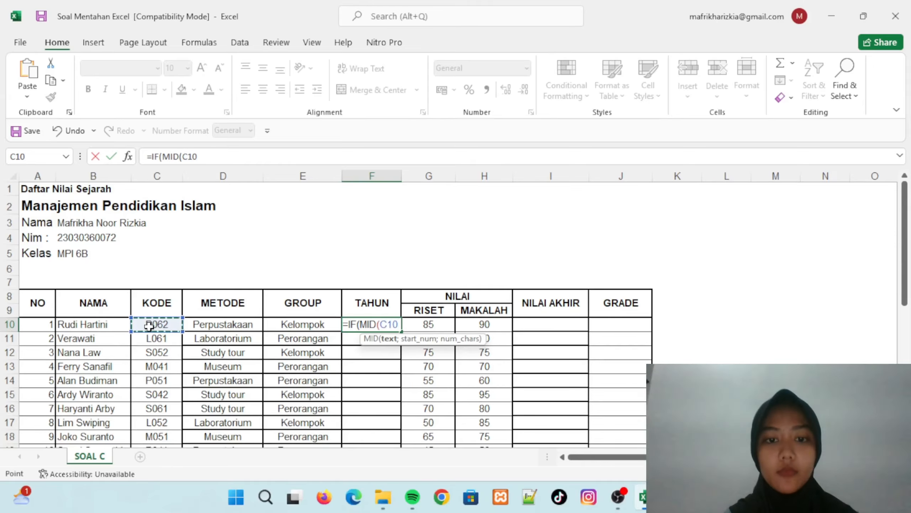
pyautogui.write(';')
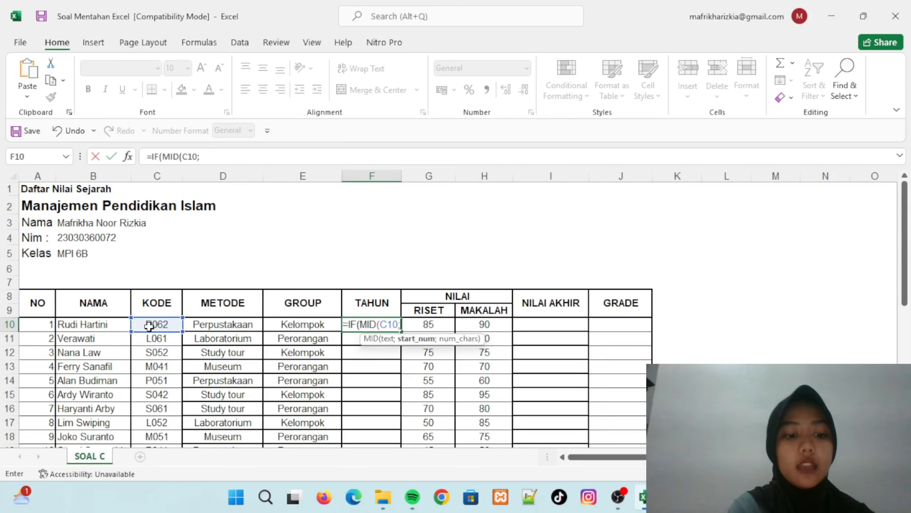
pyautogui.write('2')
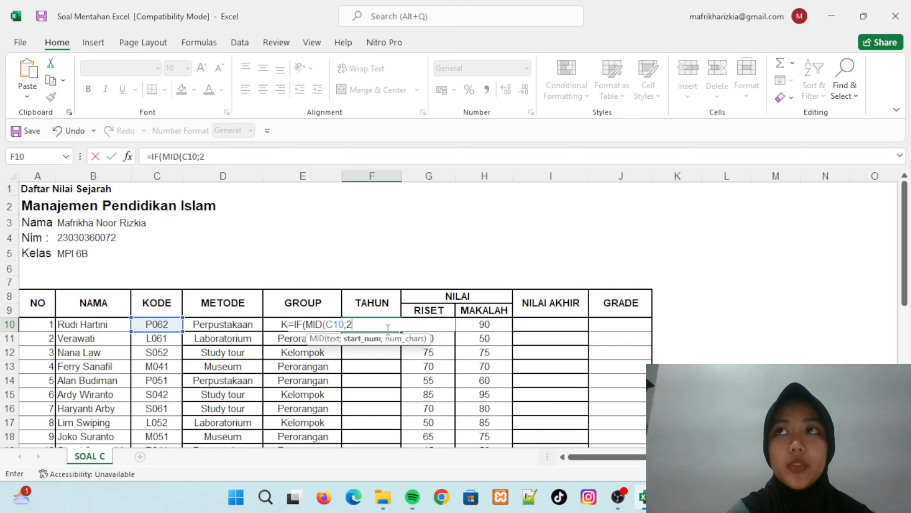
pyautogui.write(';')
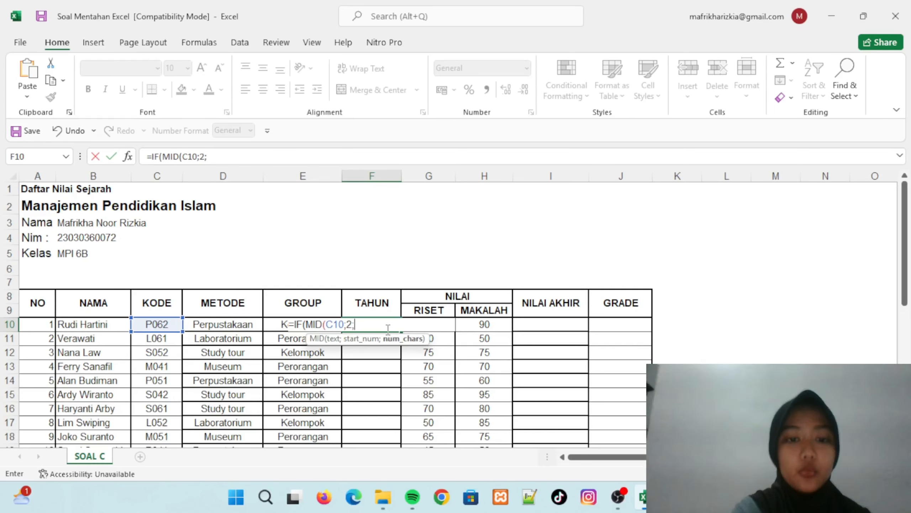
pyautogui.write('2')
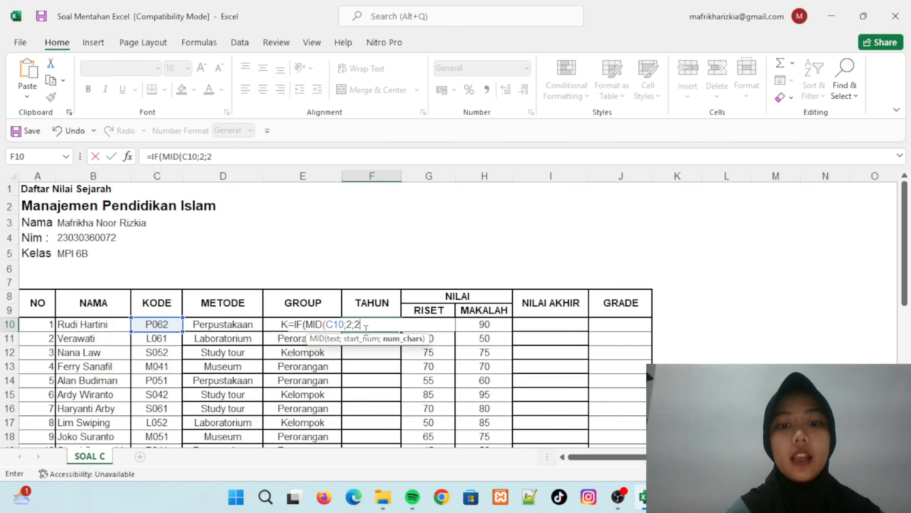
pyautogui.write(')')
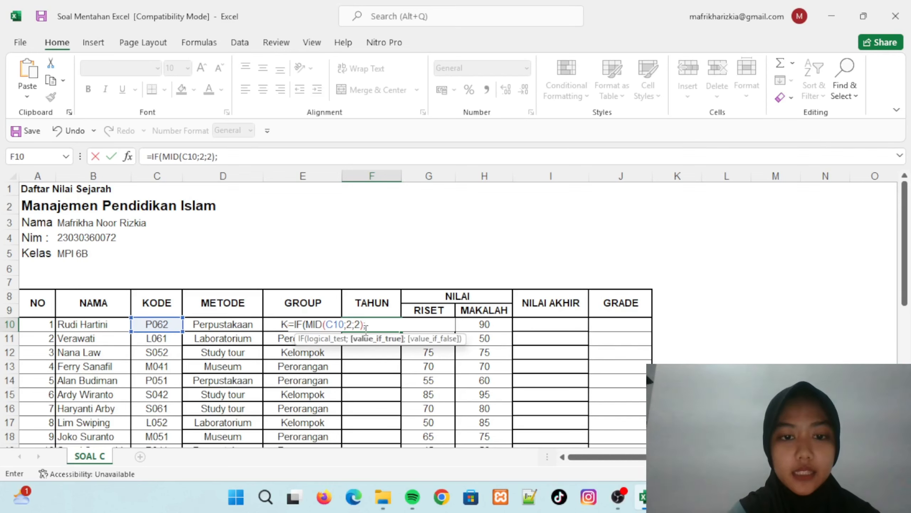
# Compare the MID result with "06" and return "2006" as the true case, leaving the formula open for its false case
pyautogui.write(';')
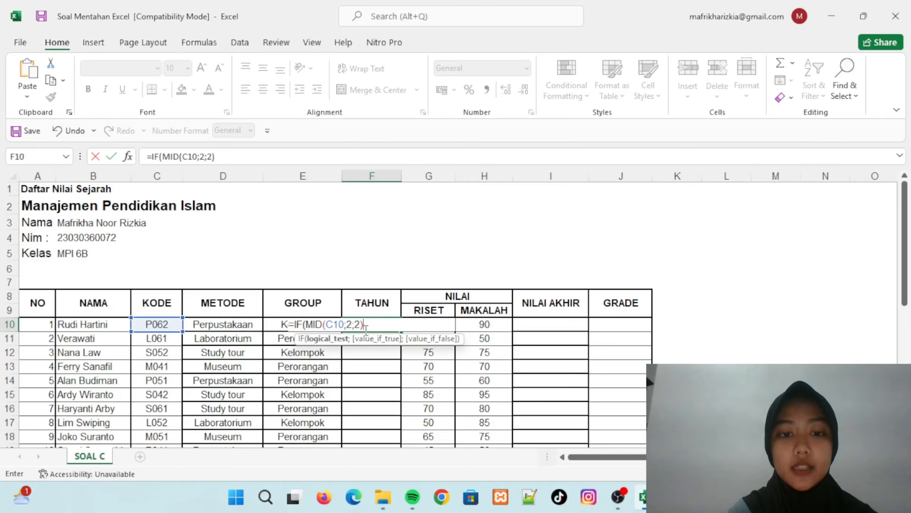
pyautogui.write('=')
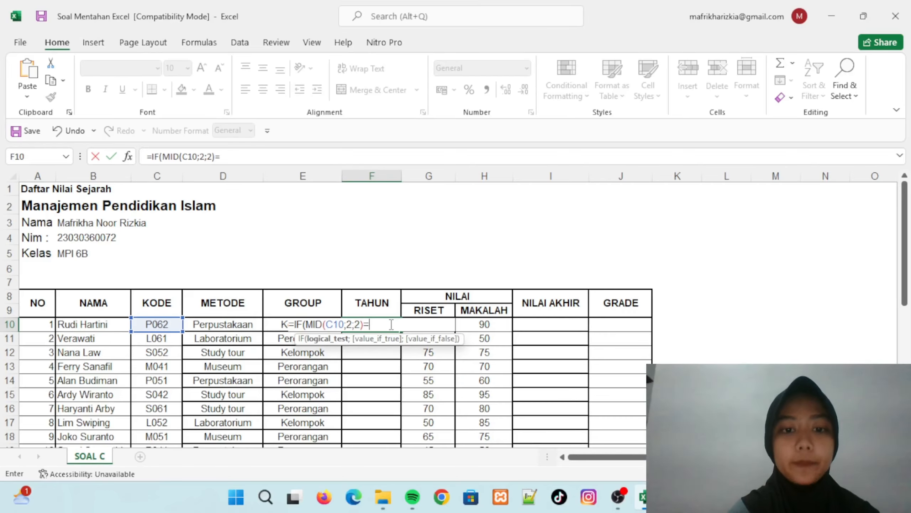
pyautogui.write('"')
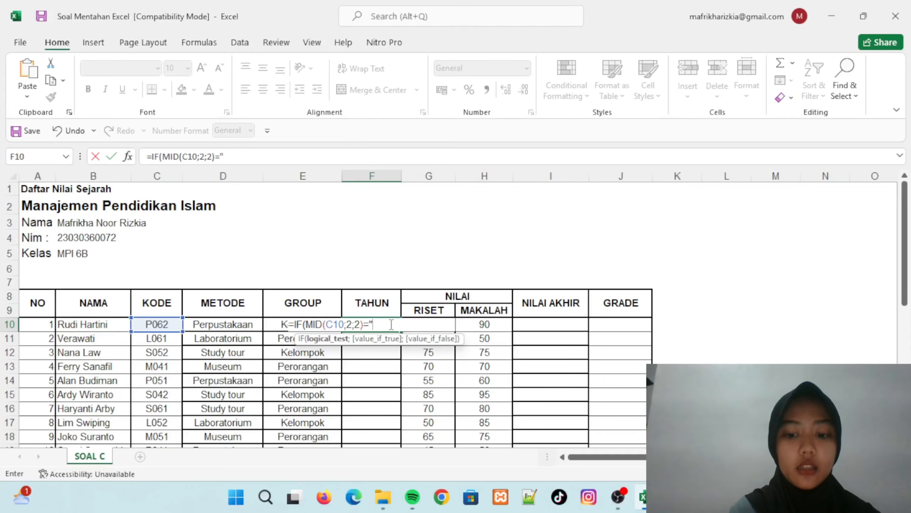
pyautogui.write('06')
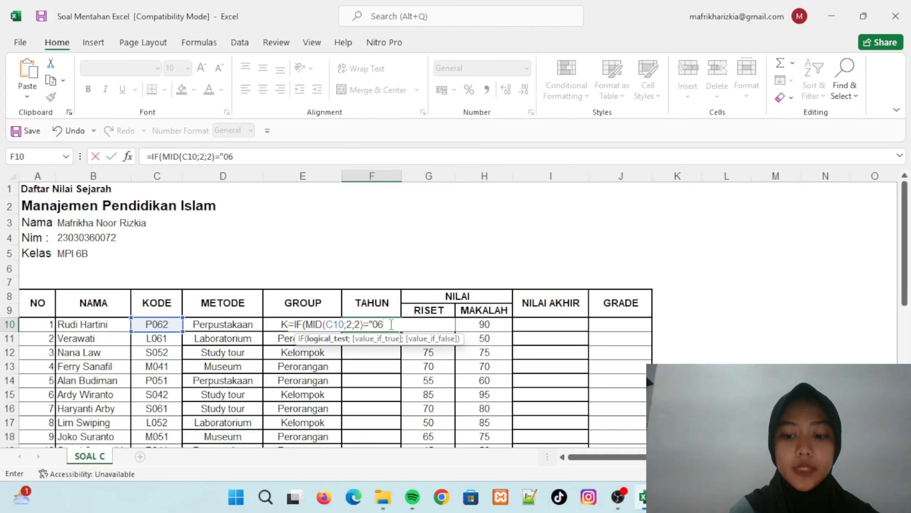
pyautogui.write('"')
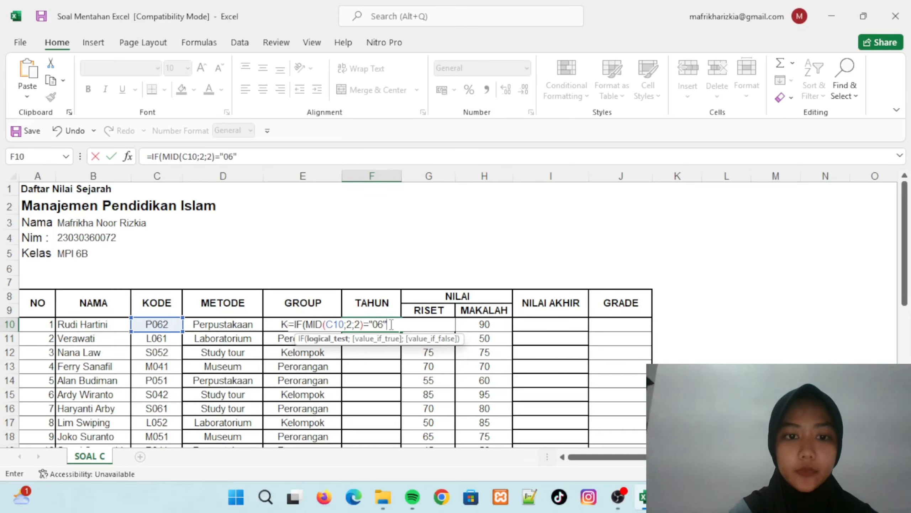
pyautogui.write(';"')
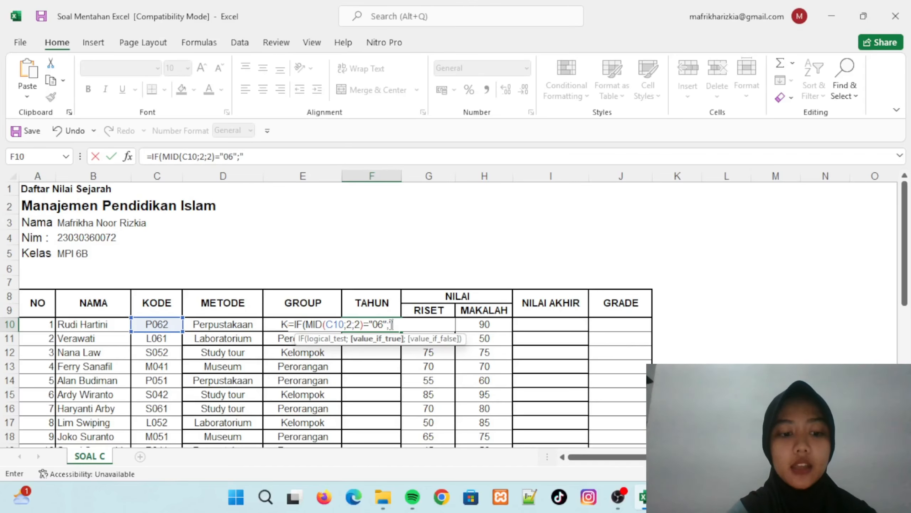
pyautogui.write('200')
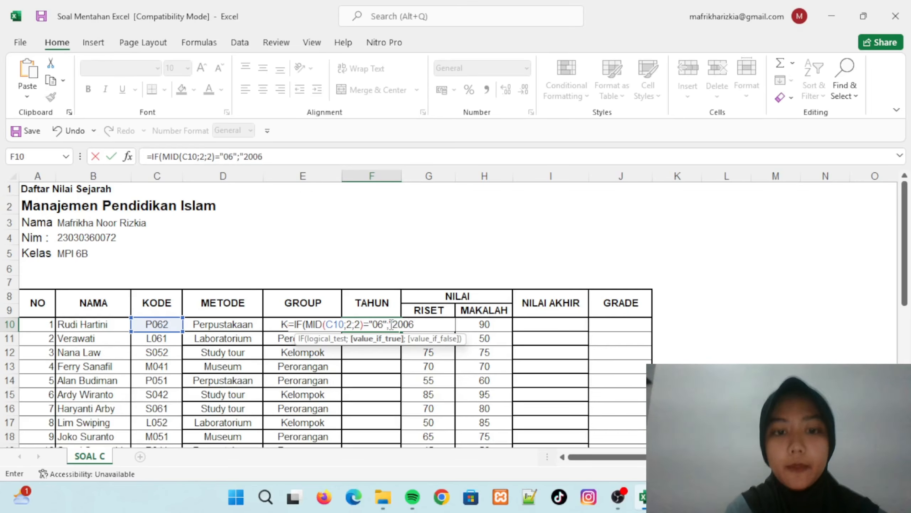
pyautogui.write('6"')
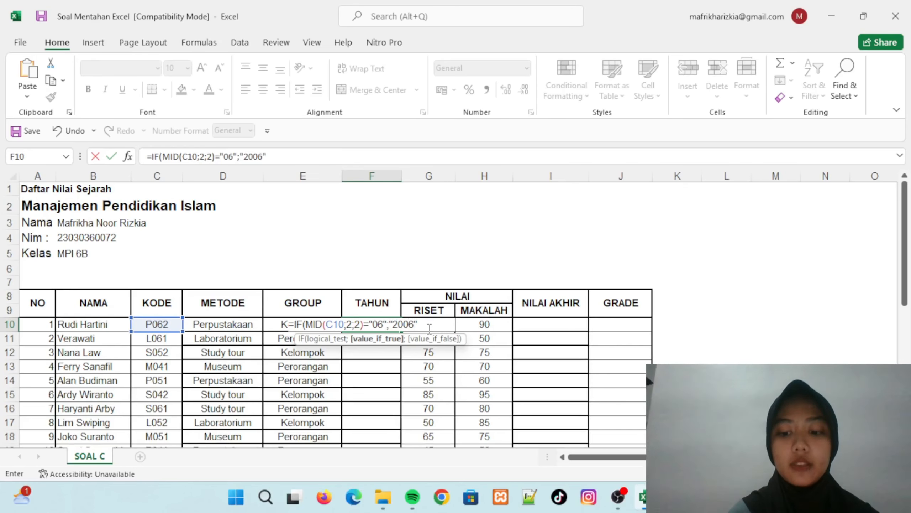
pyautogui.write(';')
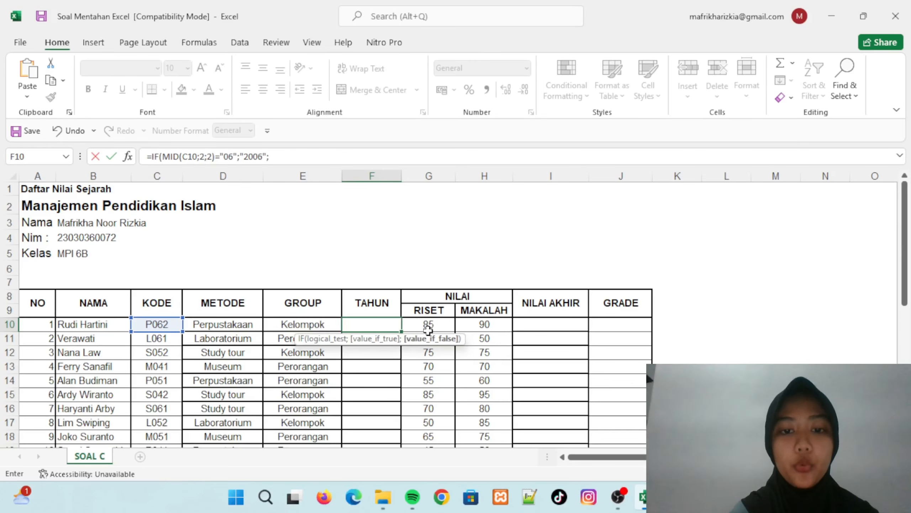
# Check the Tahun rules, then copy the IF(MID(C10;2;2)="06";"2006 portion into the formula's false case
pyautogui.scroll(-2, 424, 376)
pyautogui.scroll(2, 378, 344)
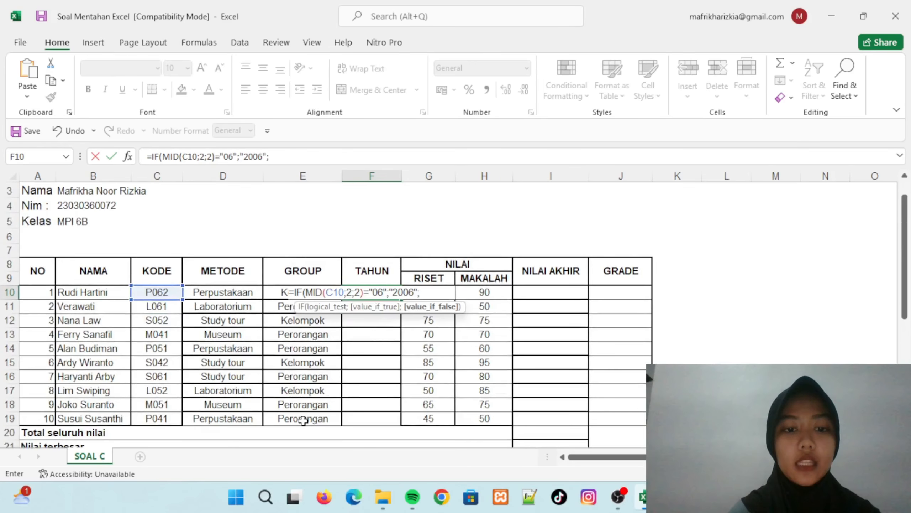
pyautogui.scroll(-4, 298, 402)
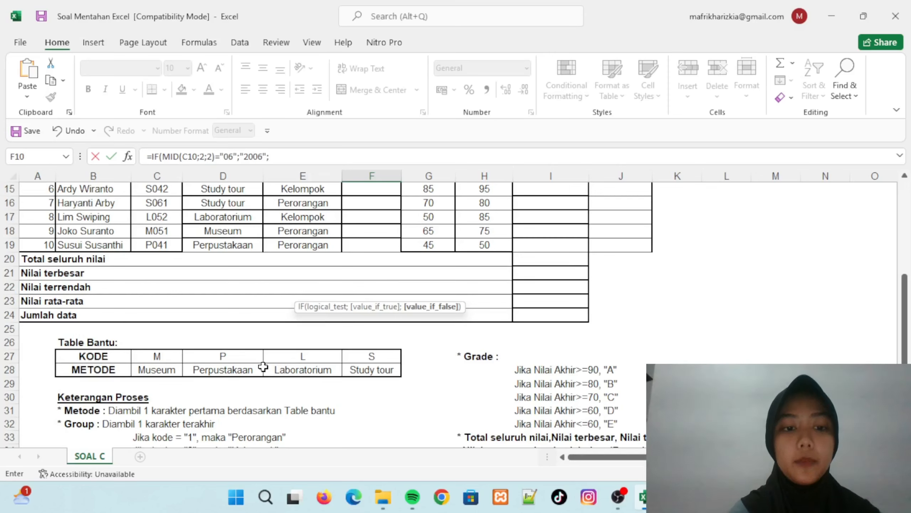
pyautogui.scroll(-1, 263, 367)
pyautogui.scroll(-2, 264, 367)
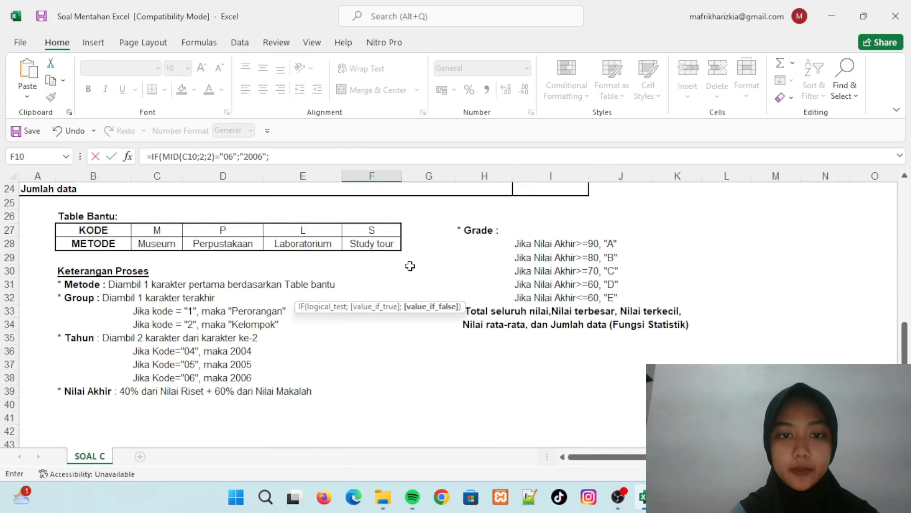
pyautogui.scroll(8, 410, 265)
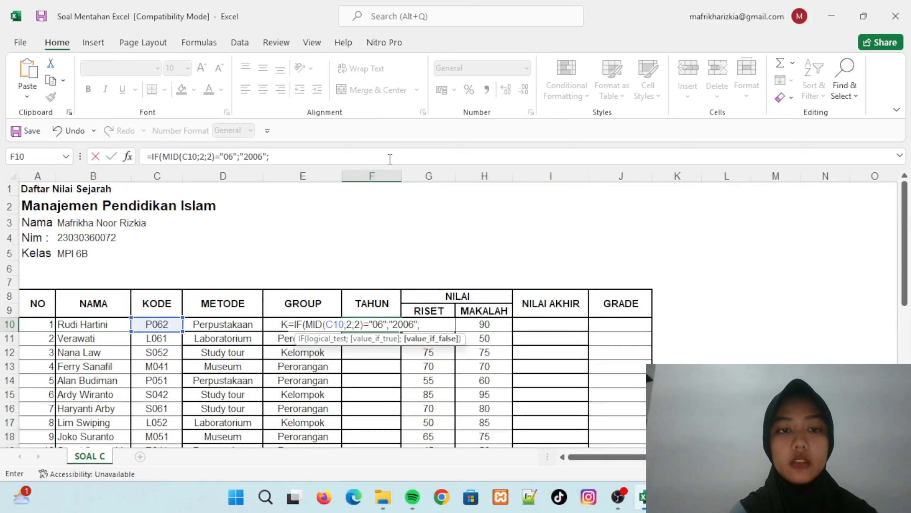
pyautogui.moveTo(415, 325); pyautogui.dragTo(294, 324)
pyautogui.hotkey('ctrl', 'c')
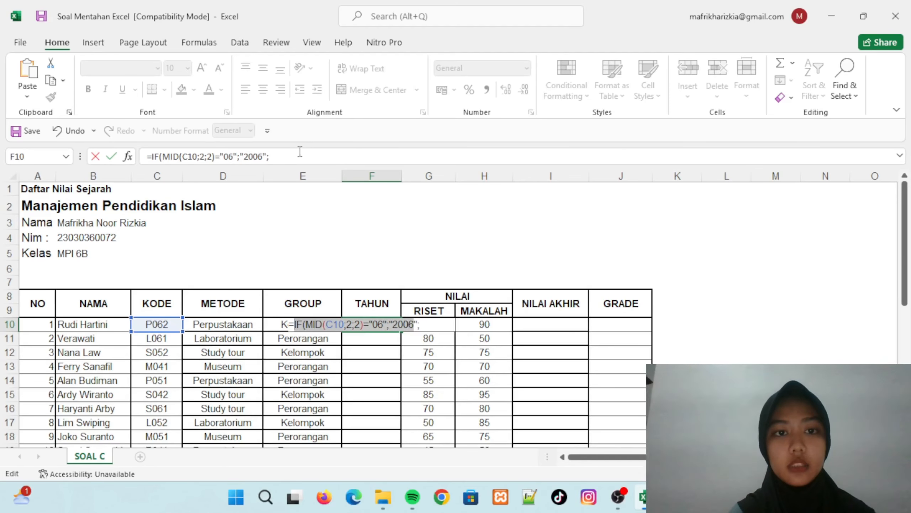
pyautogui.click(300, 152)
pyautogui.hotkey('ctrl', 'v')
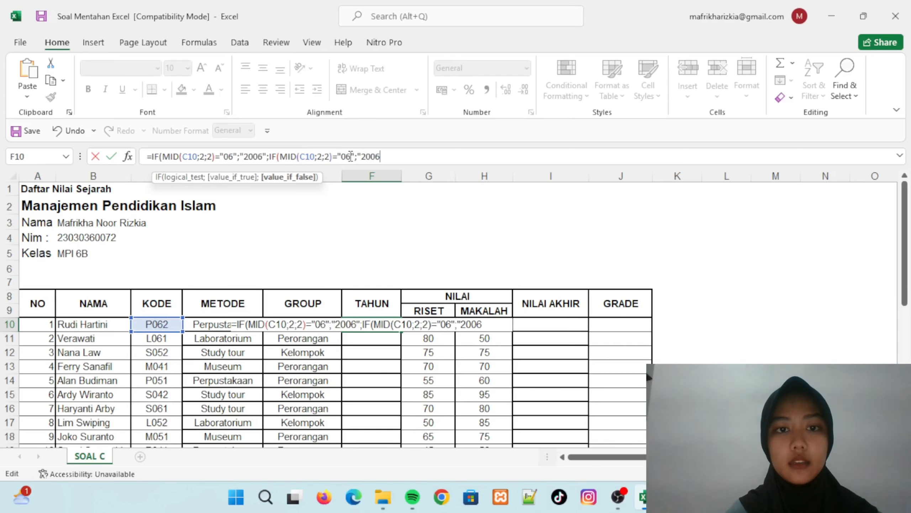
# Change the second IF to test for "05" and return "2005", followed by a separator for its false case
pyautogui.click(351, 157)
pyautogui.press('BackSpace')
pyautogui.write('5')
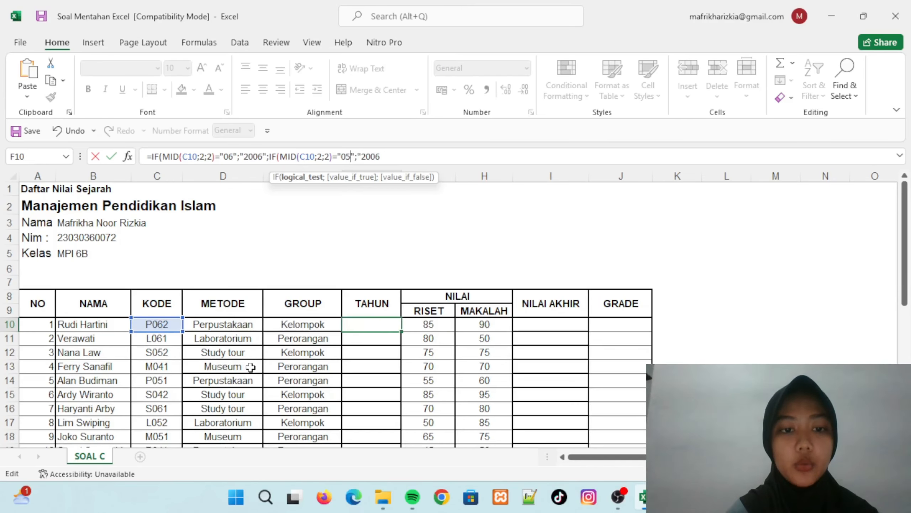
pyautogui.keyDown('ctrl'); pyautogui.scroll(-2, 250, 367); pyautogui.keyUp('ctrl')
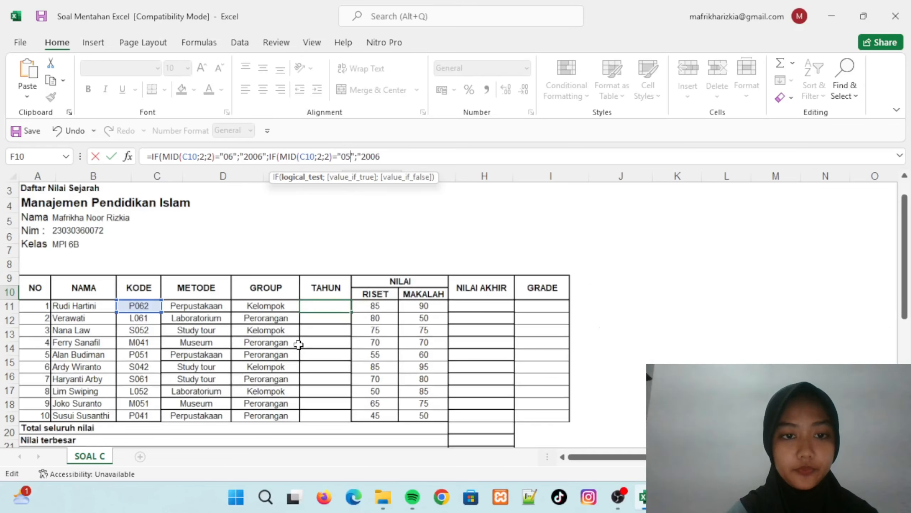
pyautogui.scroll(-4, 299, 344)
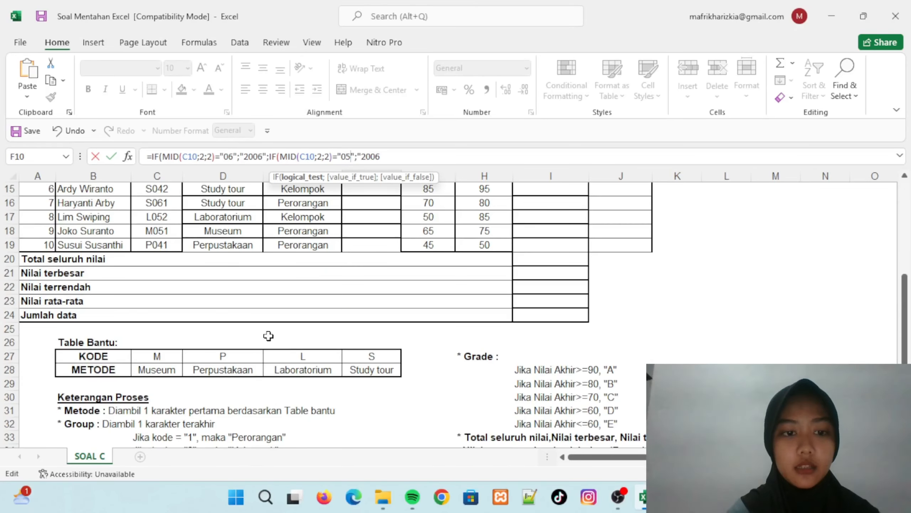
pyautogui.scroll(-1, 253, 398)
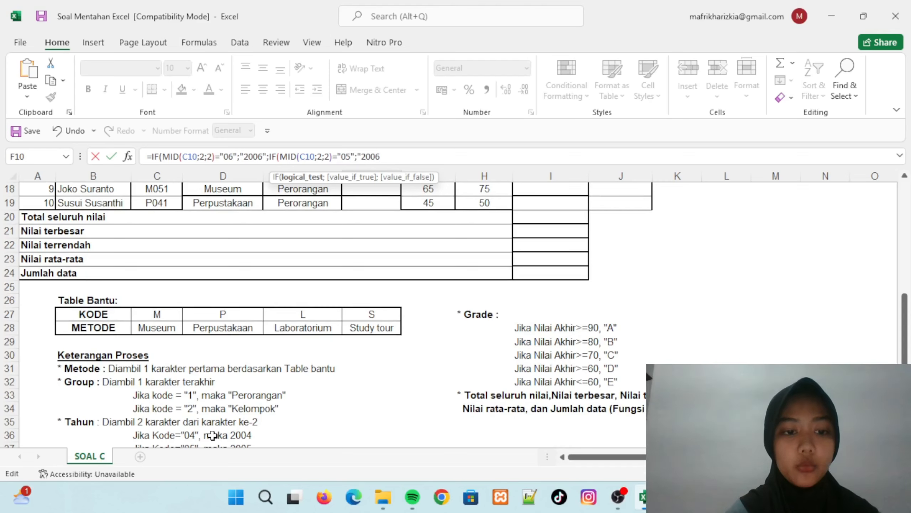
pyautogui.scroll(-3, 212, 435)
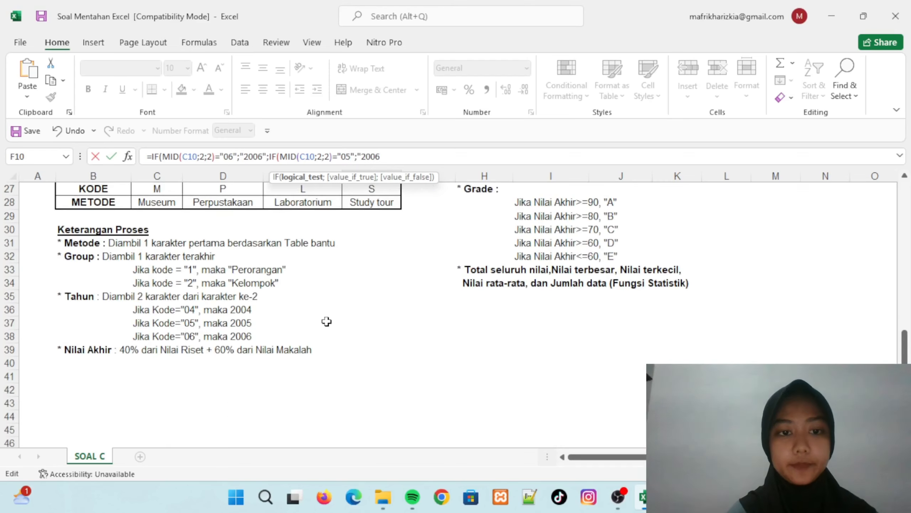
pyautogui.scroll(9, 326, 322)
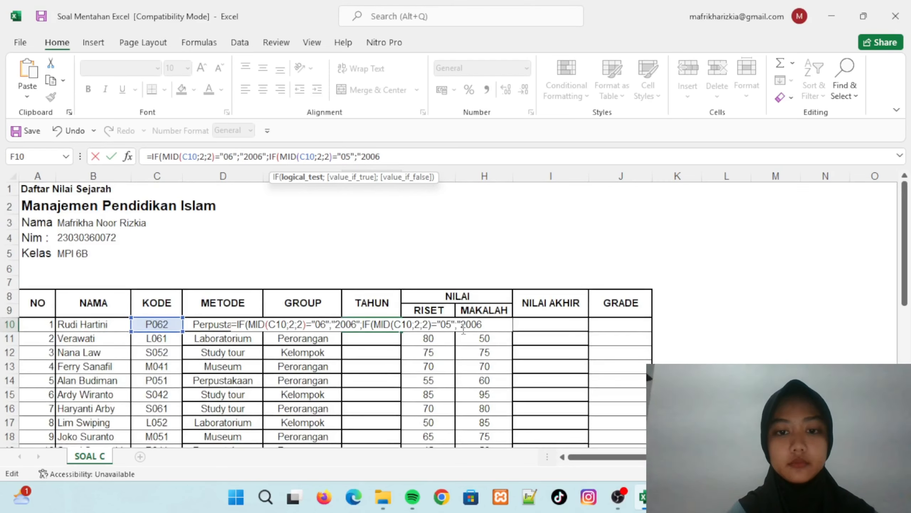
pyautogui.click(383, 157)
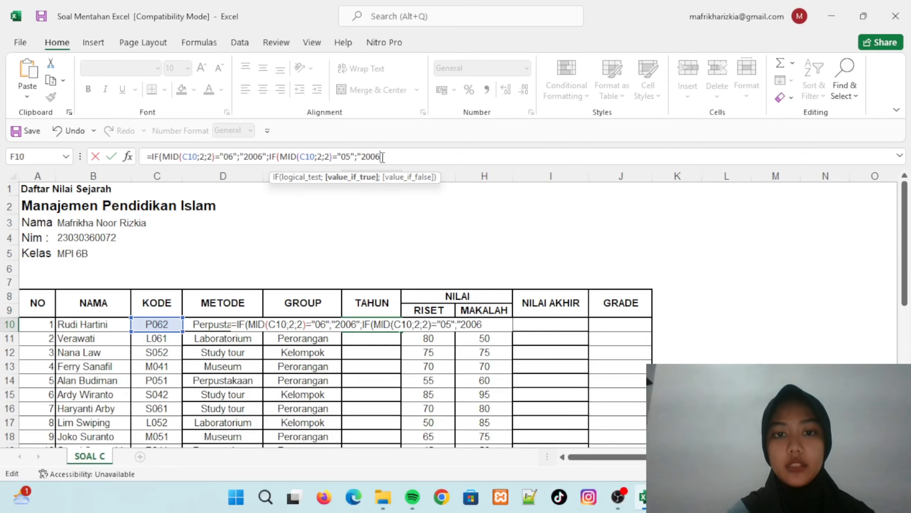
pyautogui.write('"2006')
pyautogui.press('BackSpace')
pyautogui.write('5";')
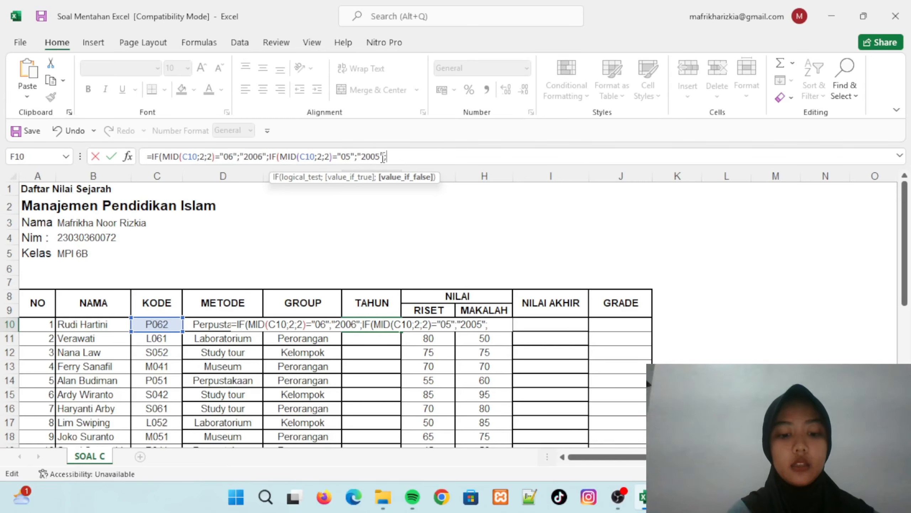
# Paste a third nested IF into the TAHUN formula and change it to test for "04" and return "2004"
pyautogui.write(';IF(MID(C10;2;2)="06";"2006')
pyautogui.click(467, 158)
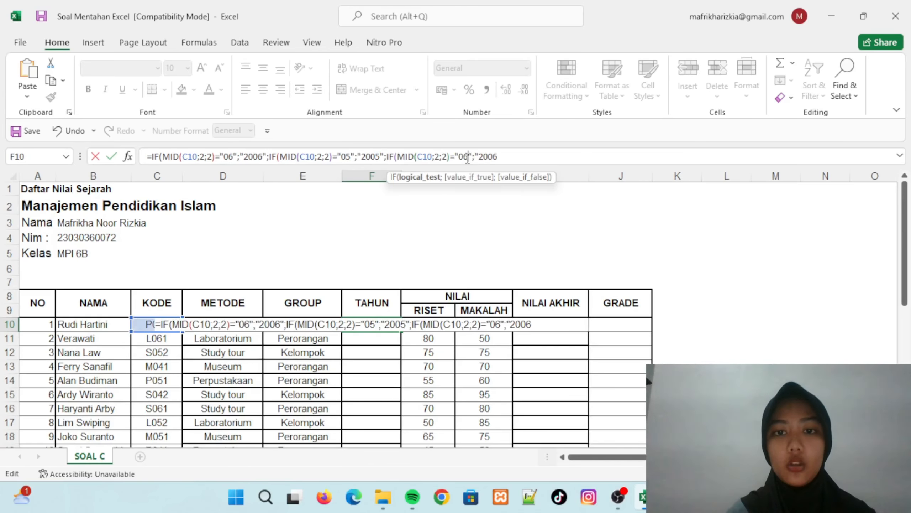
pyautogui.press('BackSpace')
pyautogui.write('4')
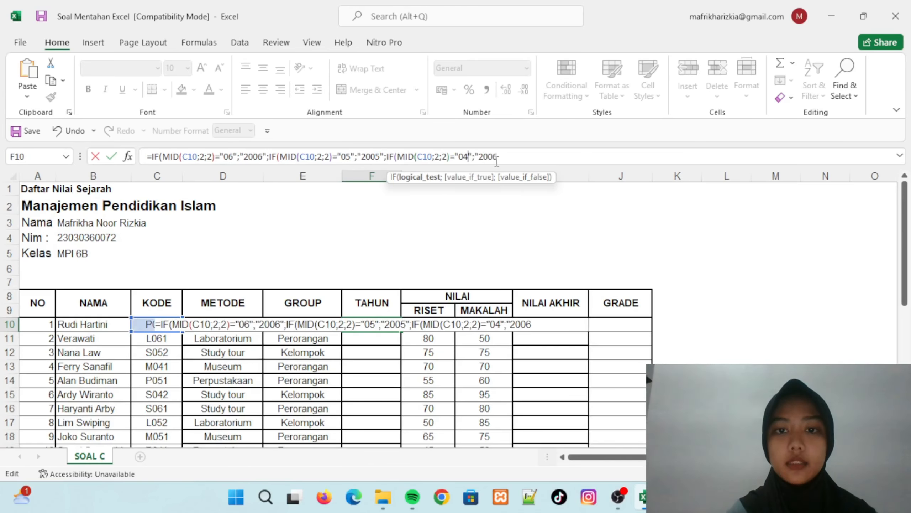
pyautogui.click(498, 158)
pyautogui.press('BackSpace')
pyautogui.write('4')
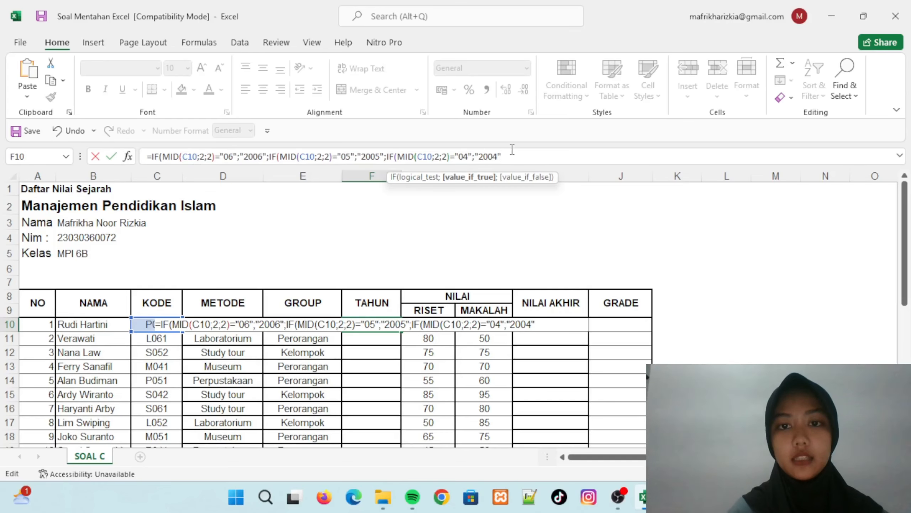
# Close all three nested IF functions and enter the TAHUN formula in F10
pyautogui.write(')))')
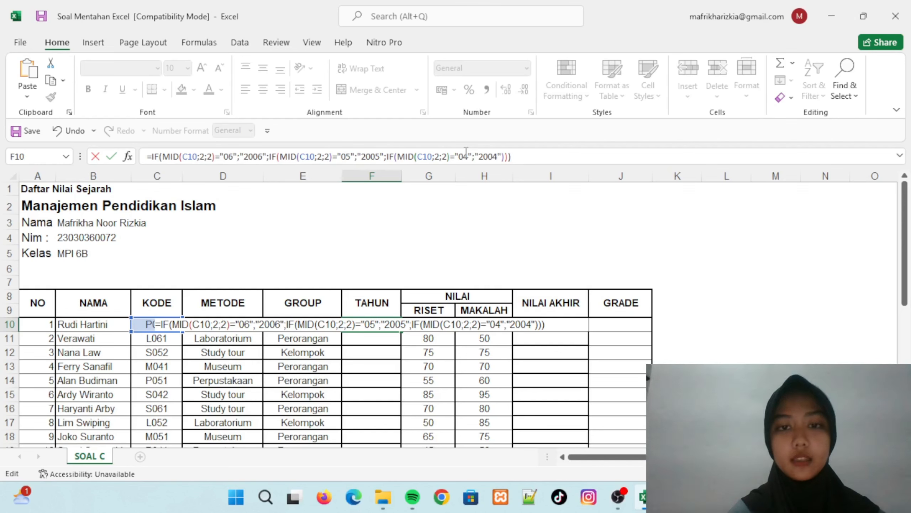
pyautogui.press('Return')
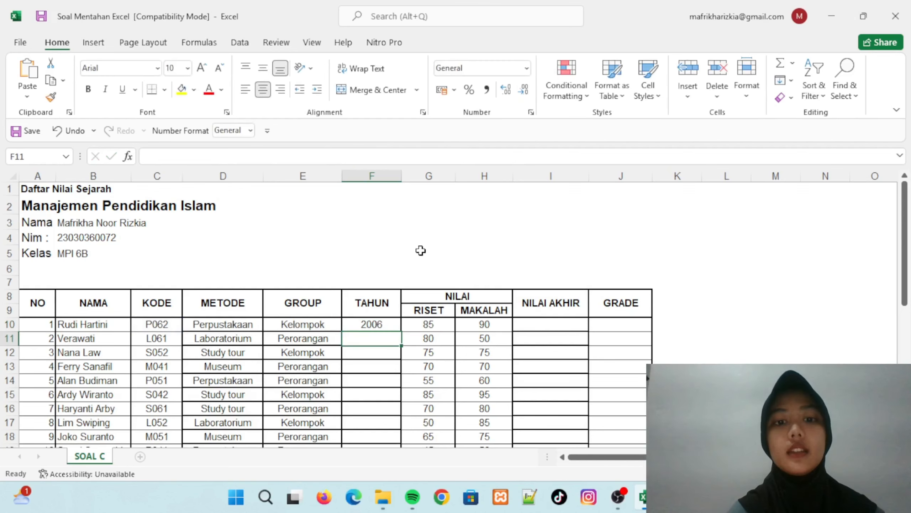
pyautogui.scroll(-1, 421, 251)
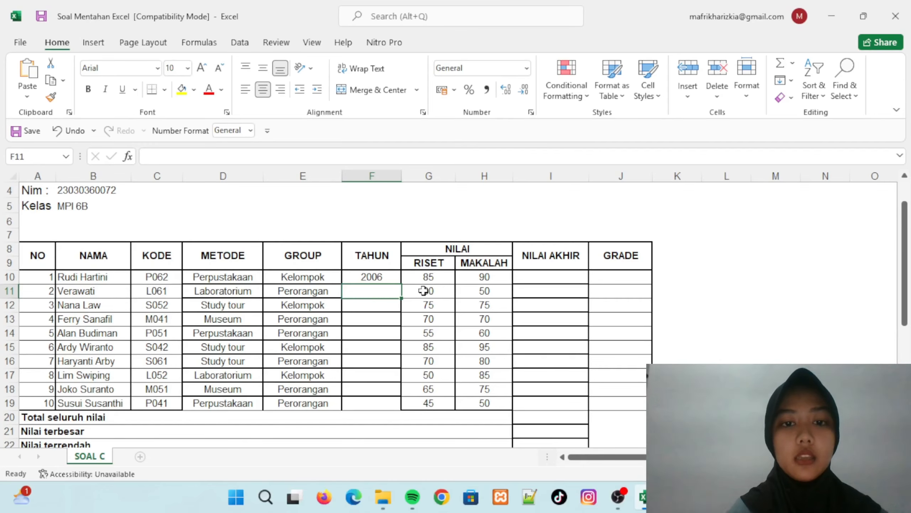
# Fill the TAHUN formula from F10 down through F19
pyautogui.click(393, 277)
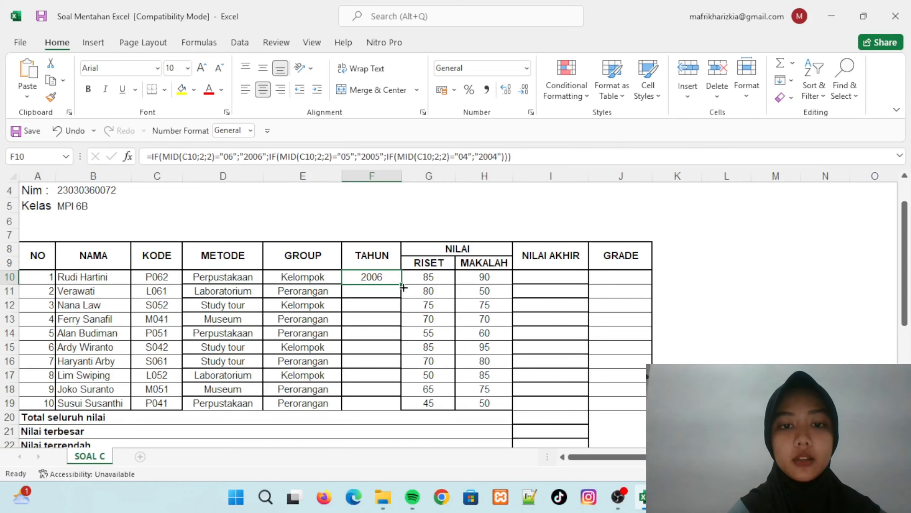
pyautogui.moveTo(403, 287); pyautogui.dragTo(398, 405)
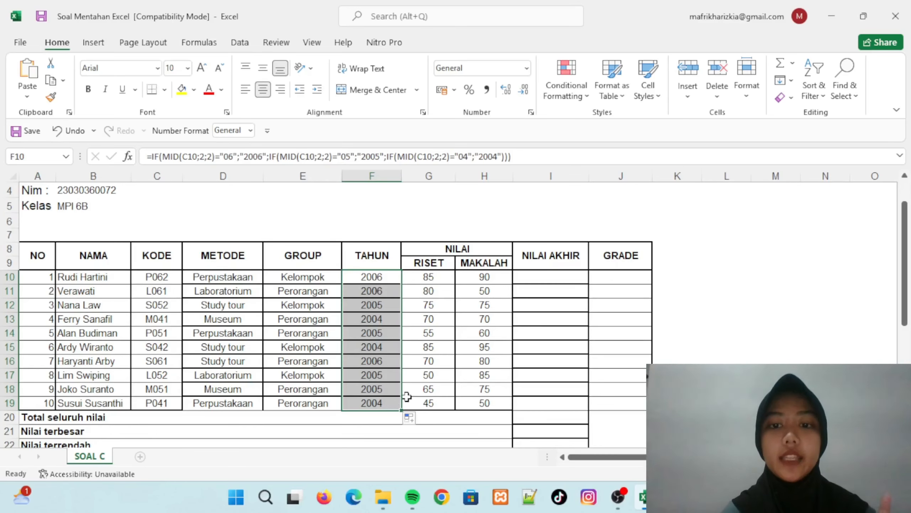
# Write =(NILAI RISET*40%)+(NILAI MAKALAH*60%) as a draft in C40 below the Nilai Akhir rule, and clear it without entering it
pyautogui.click(585, 279)
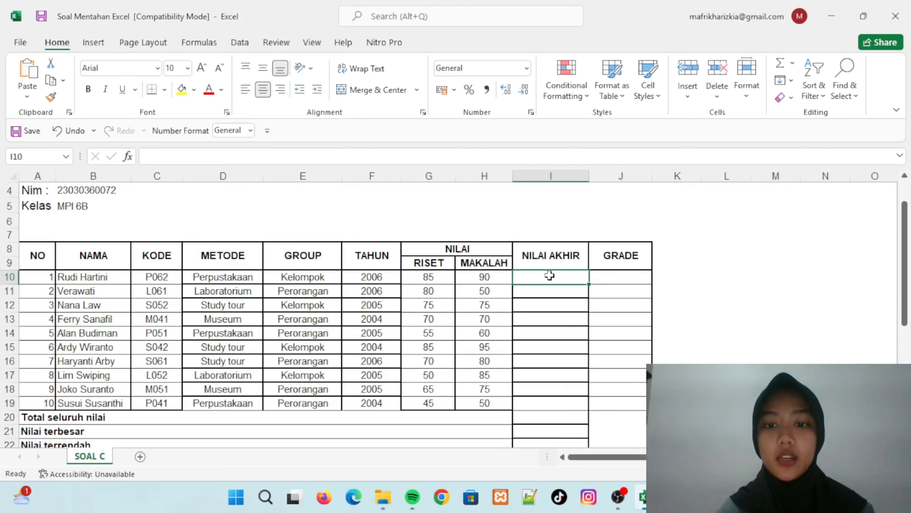
pyautogui.scroll(-1, 531, 296)
pyautogui.scroll(-6, 532, 295)
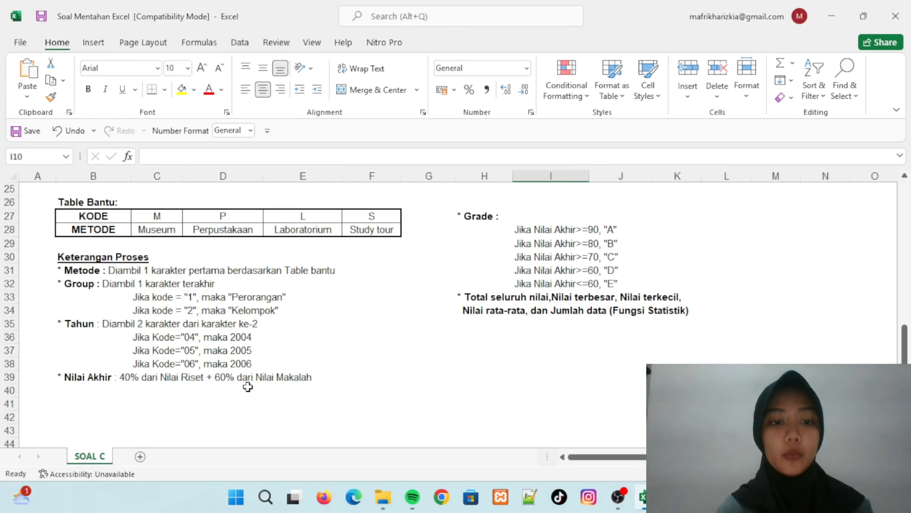
pyautogui.click(133, 393)
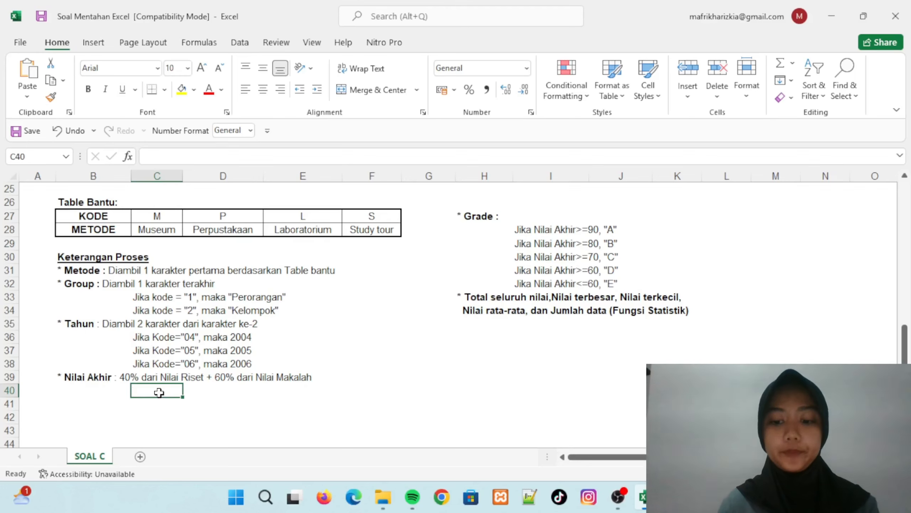
pyautogui.write('=')
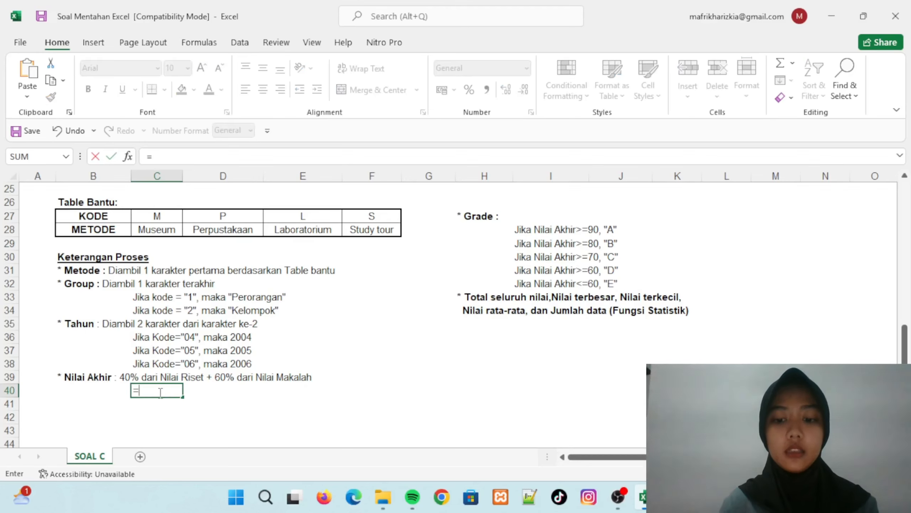
pyautogui.write('(NILAI')
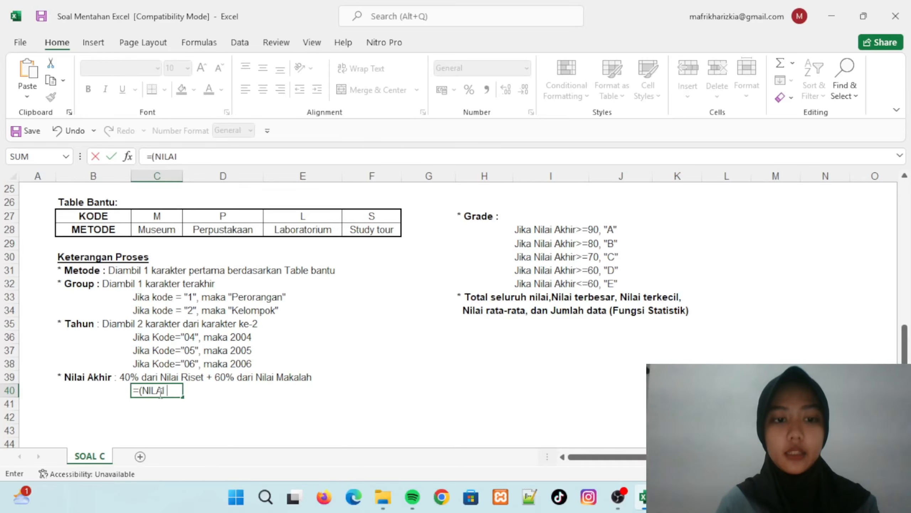
pyautogui.write(' RISET')
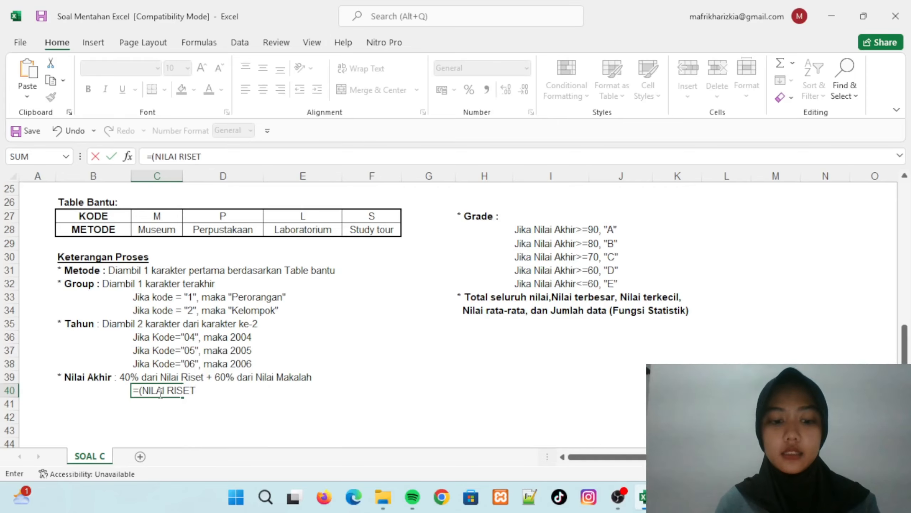
pyautogui.write('*')
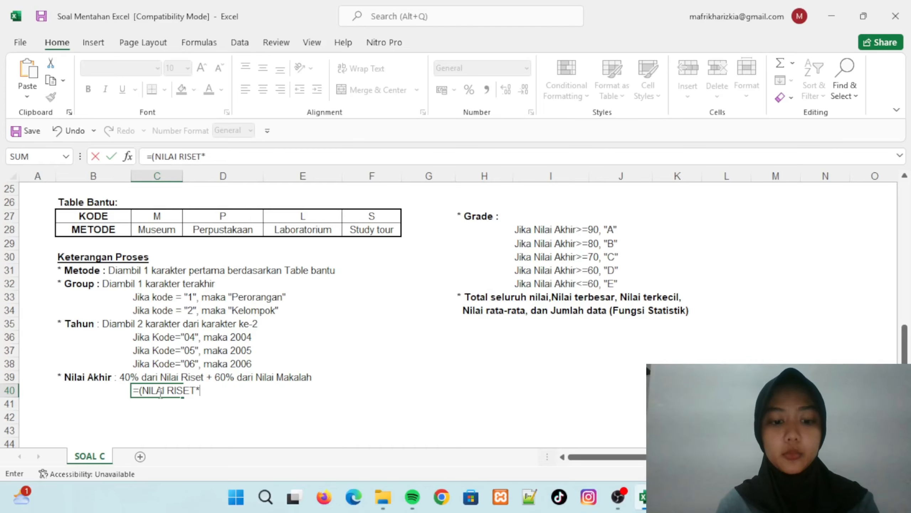
pyautogui.write('40%')
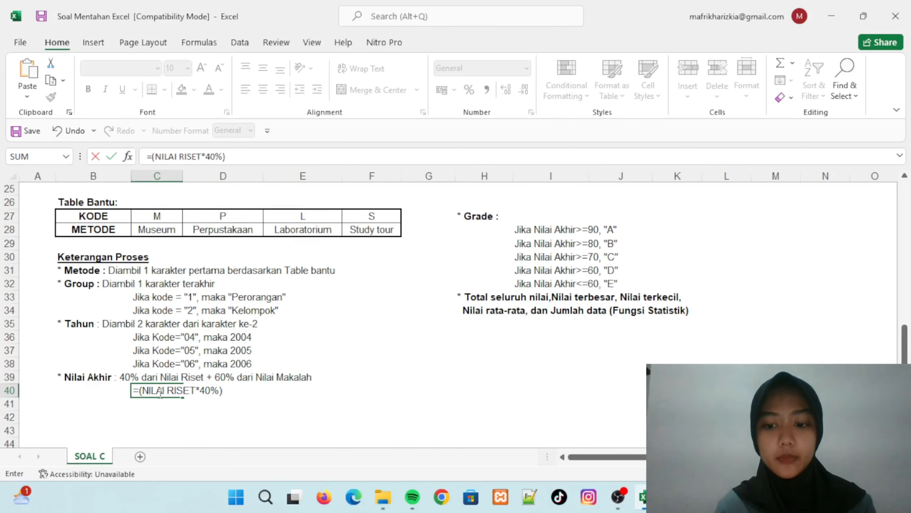
pyautogui.write(')+')
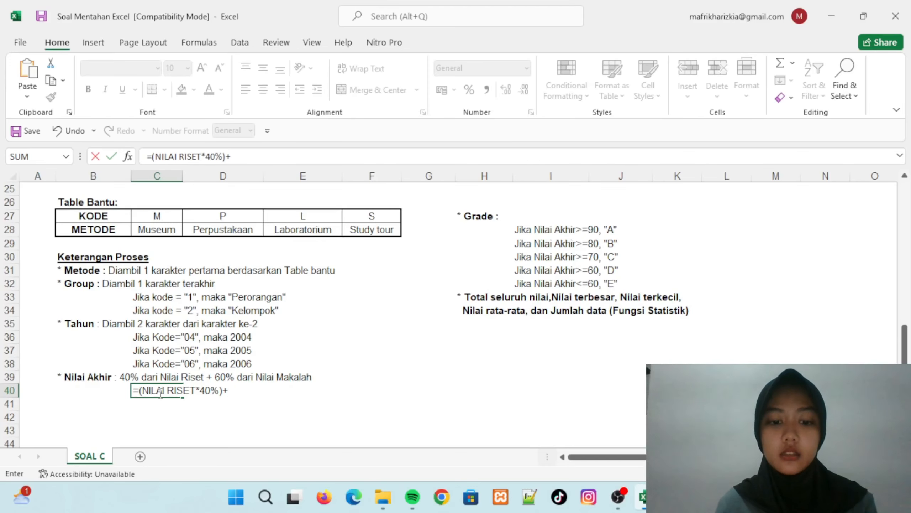
pyautogui.write('(NILA')
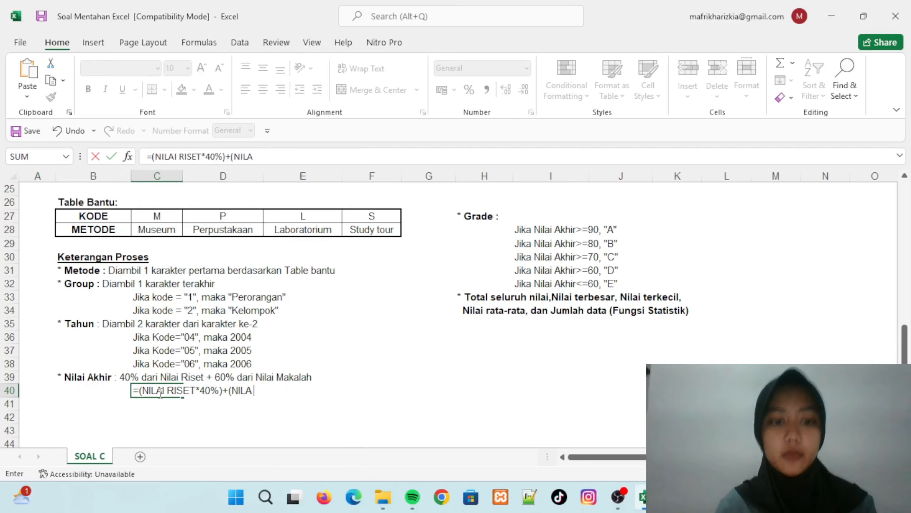
pyautogui.write('I MAKALAH')
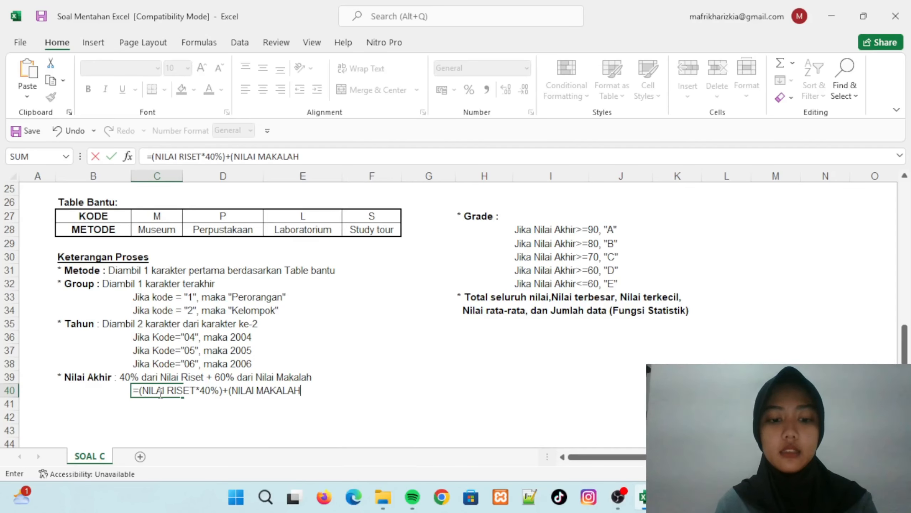
pyautogui.write('*6')
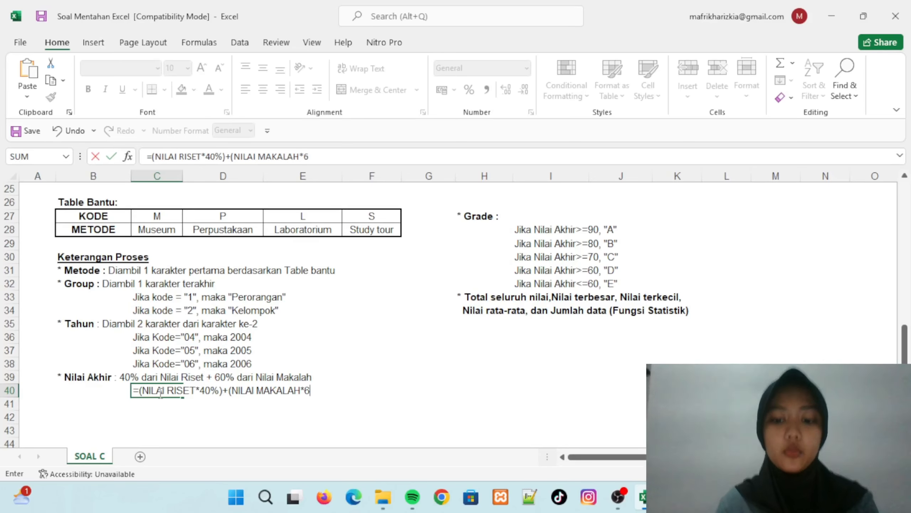
pyautogui.write('0%')
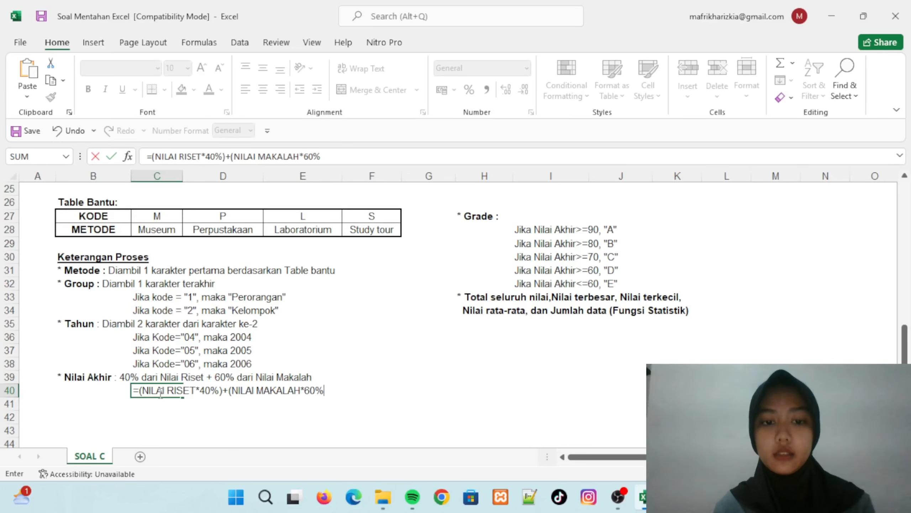
pyautogui.write(')')
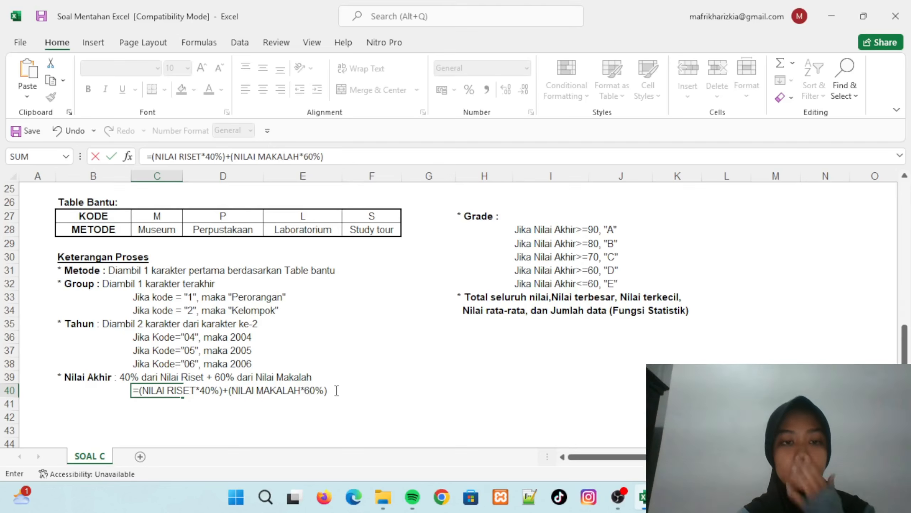
pyautogui.hotkey('ctrl', 'a')
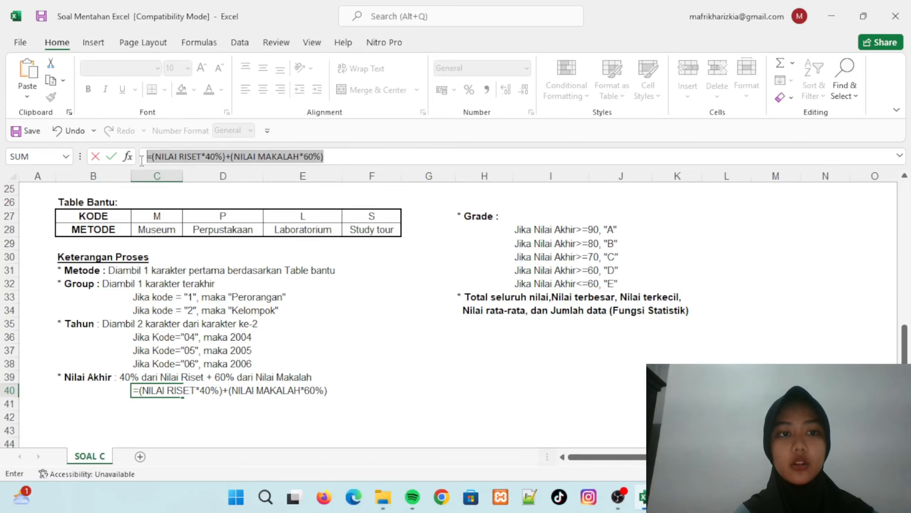
pyautogui.press('BackSpace')
# Start the NILAI AKHIR formula in I10 with the weighted RISET score, =(G10*40%)+
pyautogui.scroll(3, 416, 258)
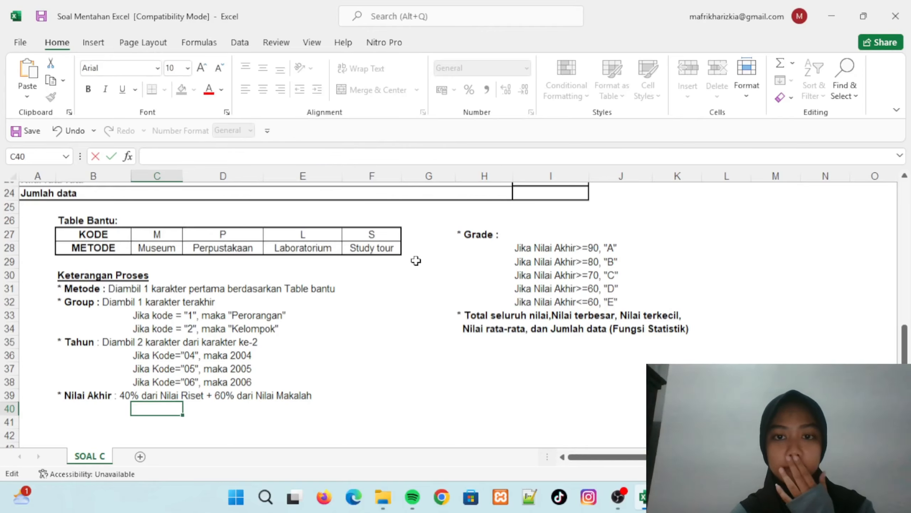
pyautogui.scroll(6, 423, 268)
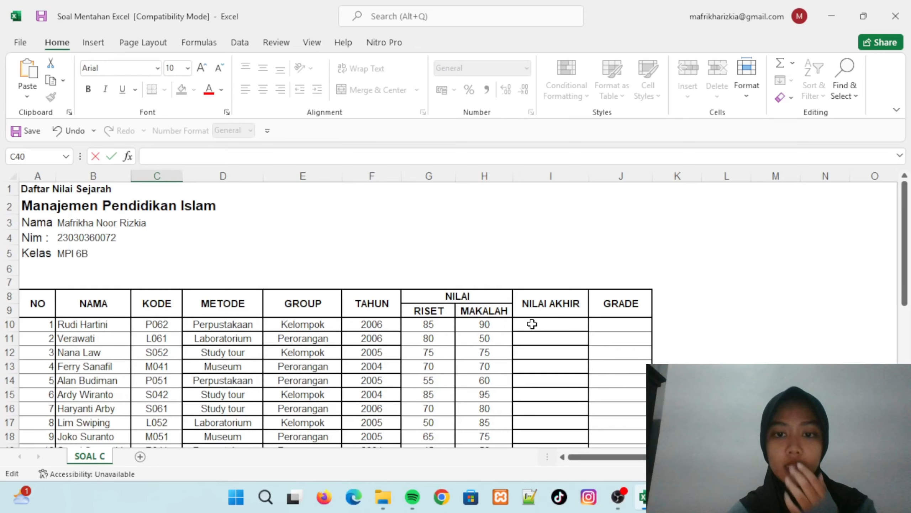
pyautogui.click(532, 327)
pyautogui.write('=')
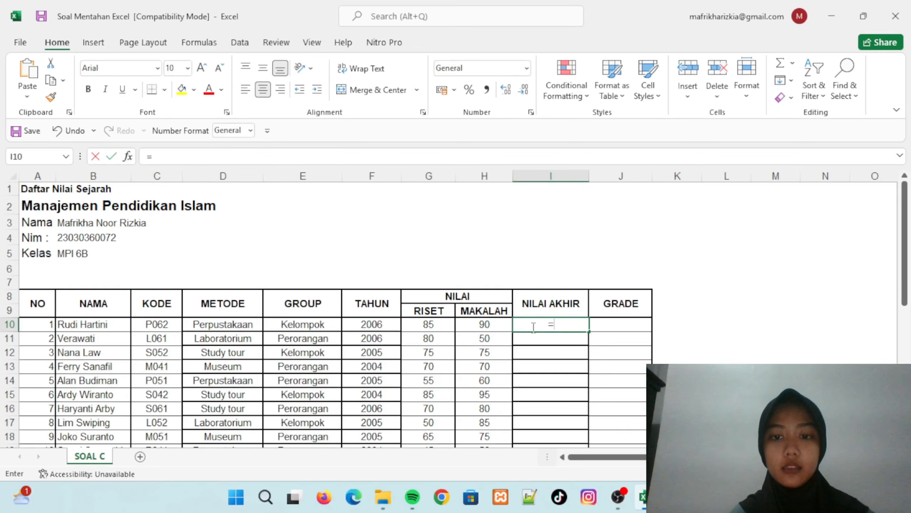
pyautogui.click(431, 325)
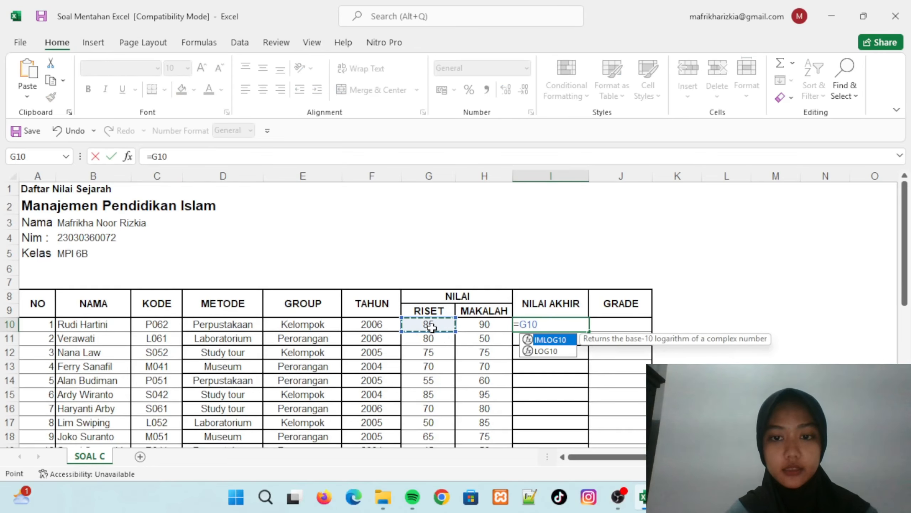
pyautogui.click(152, 158)
pyautogui.write('(')
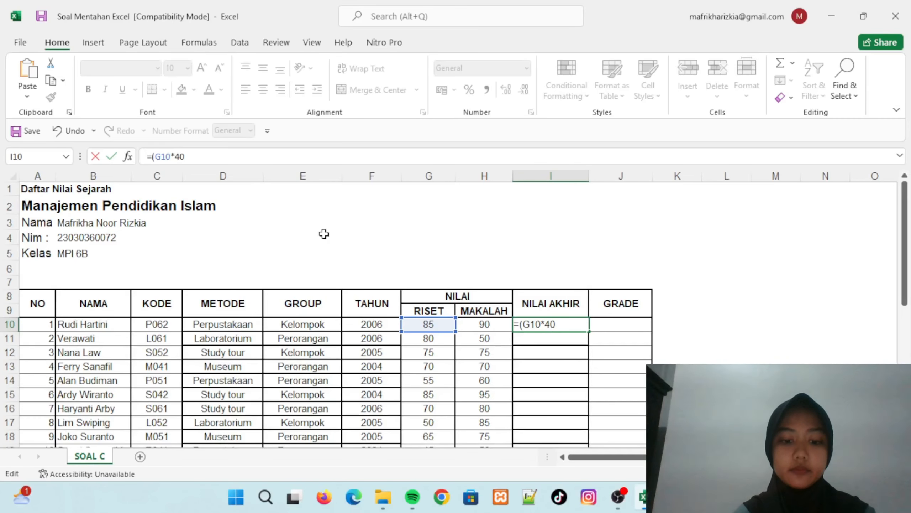
pyautogui.write('0%)+')
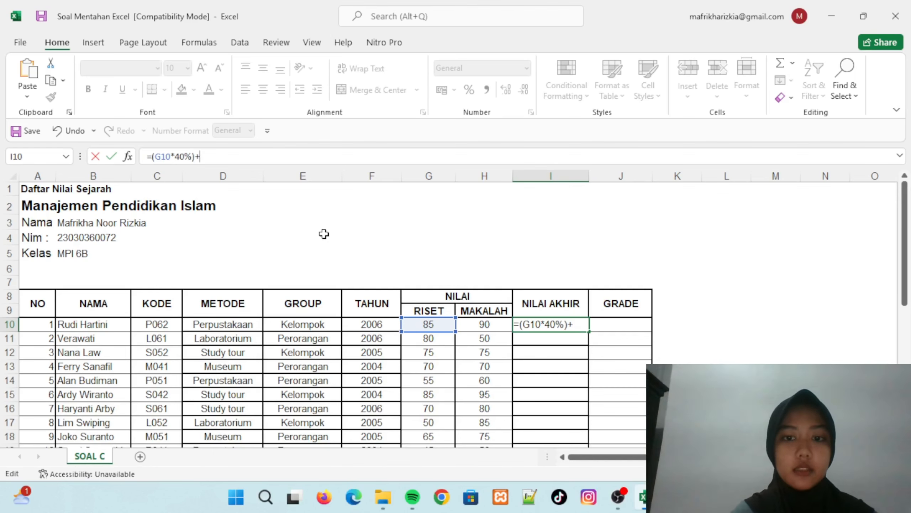
# Add the weighted MAKALAH score (H10*60%) to the NILAI AKHIR formula and enter it in I10
pyautogui.click(484, 325)
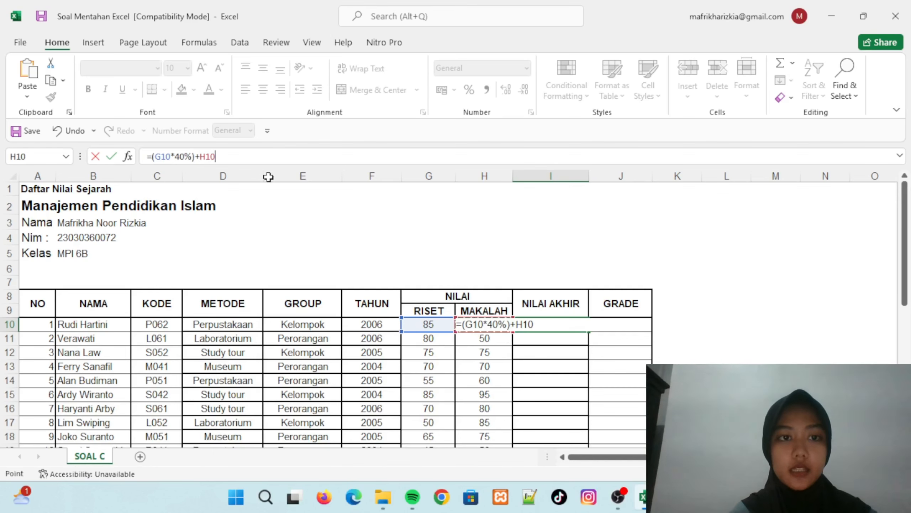
pyautogui.click(203, 157)
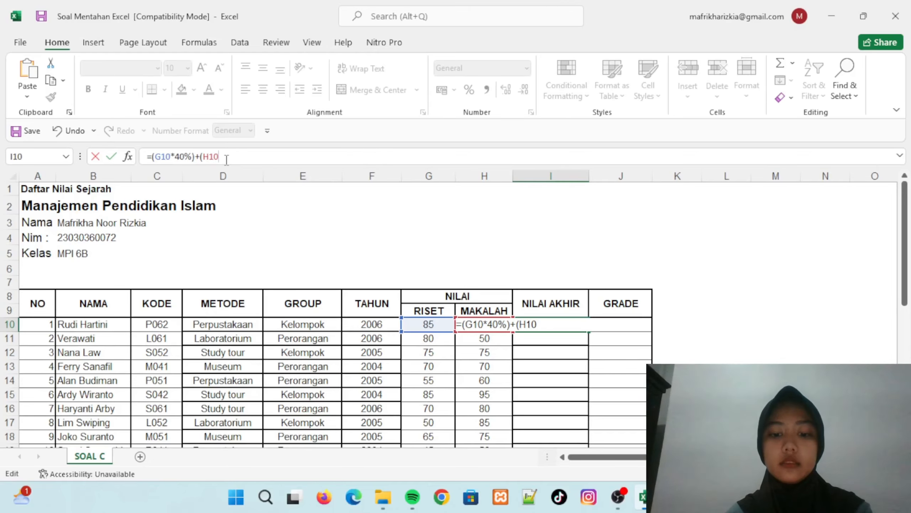
pyautogui.write('*60')
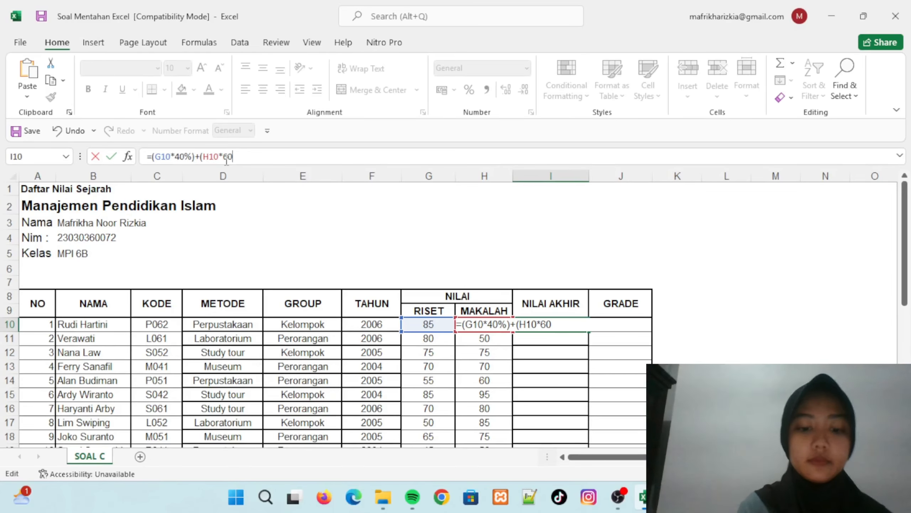
pyautogui.write('%')
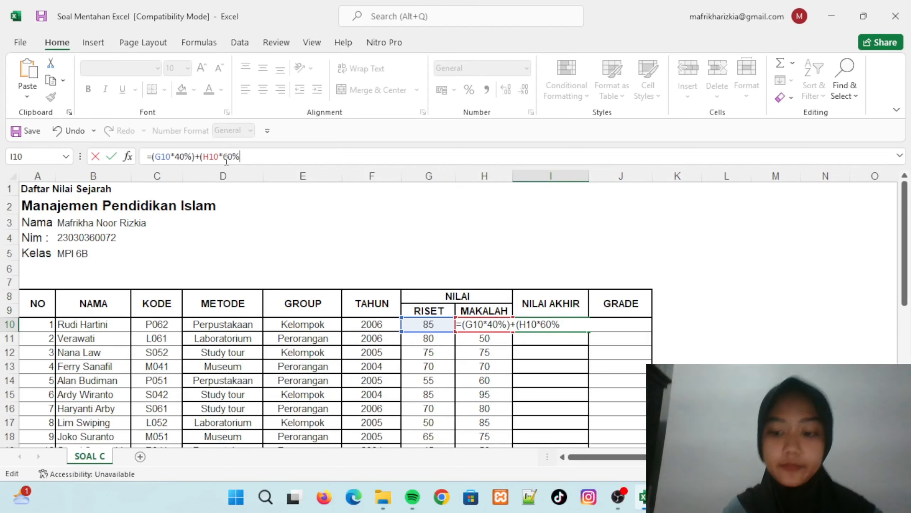
pyautogui.write(')')
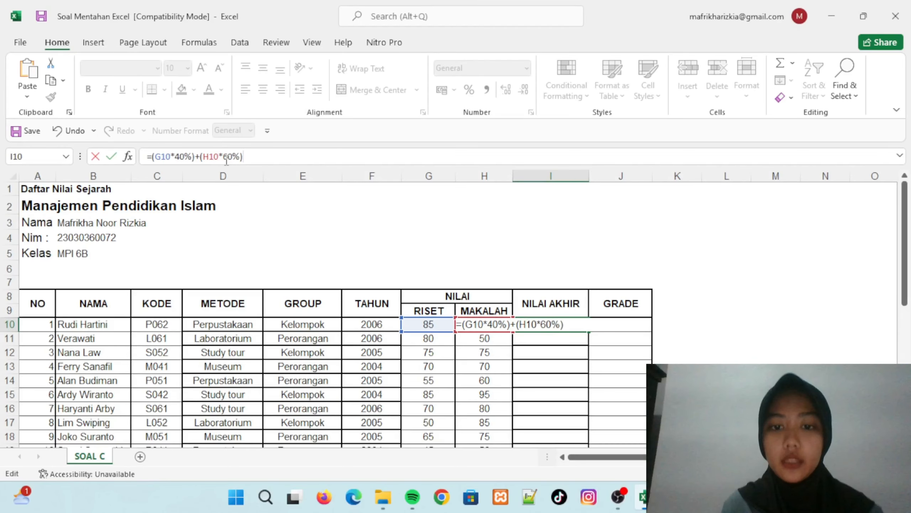
pyautogui.hotkey('ctrl', 'Return')
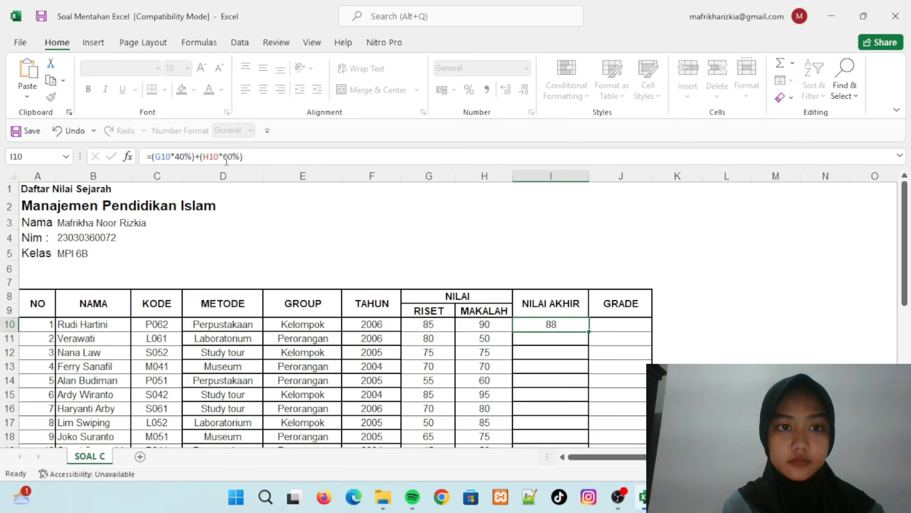
pyautogui.press('Return')
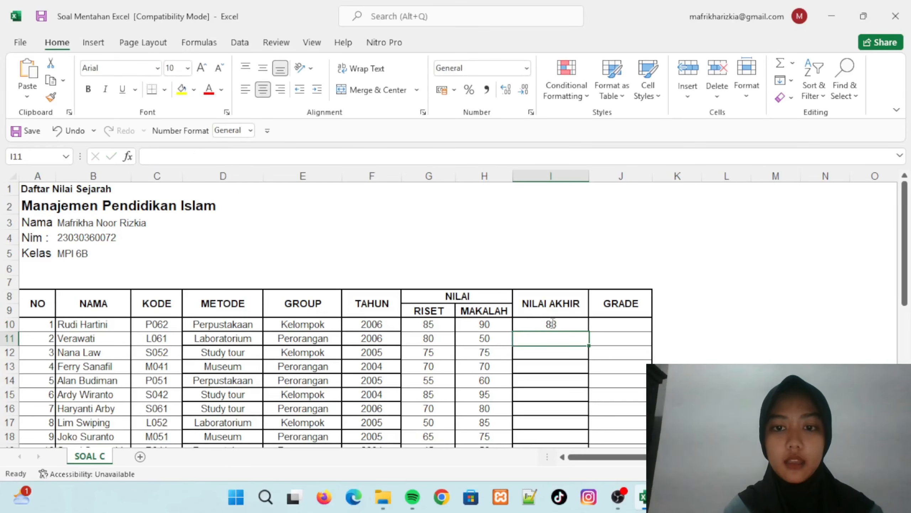
# Fill the NILAI AKHIR formula from I10 down through I19
pyautogui.click(562, 323)
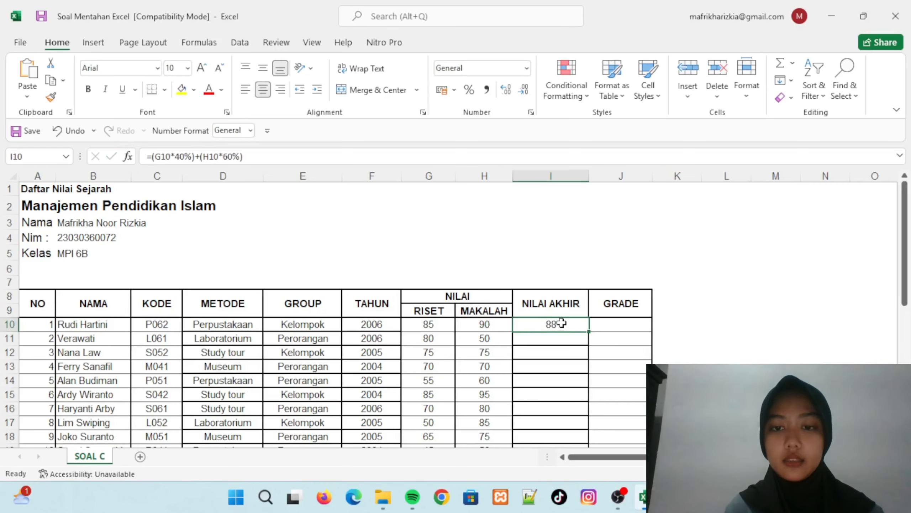
pyautogui.scroll(-1, 561, 323)
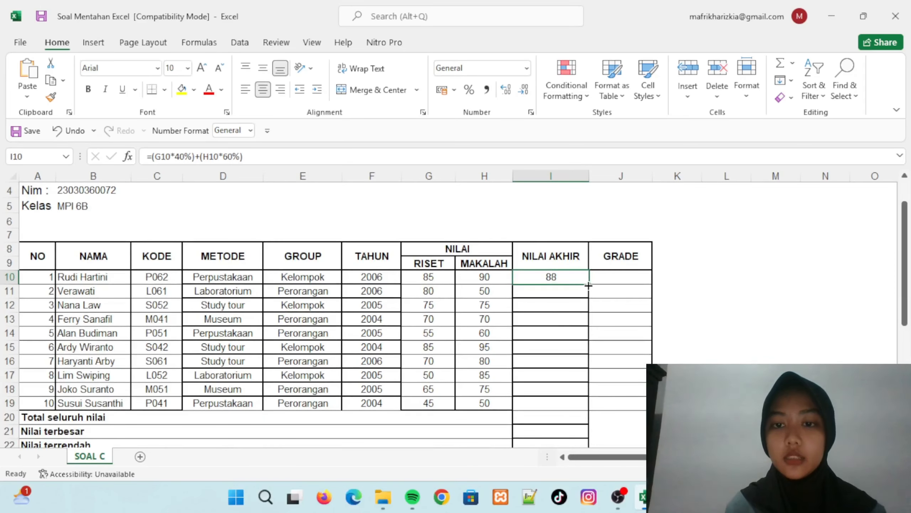
pyautogui.moveTo(588, 285); pyautogui.dragTo(568, 408)
pyautogui.scroll(1, 610, 359)
# Copy the Grade criteria block in H27:J32 from the notes below the table
pyautogui.click(650, 298)
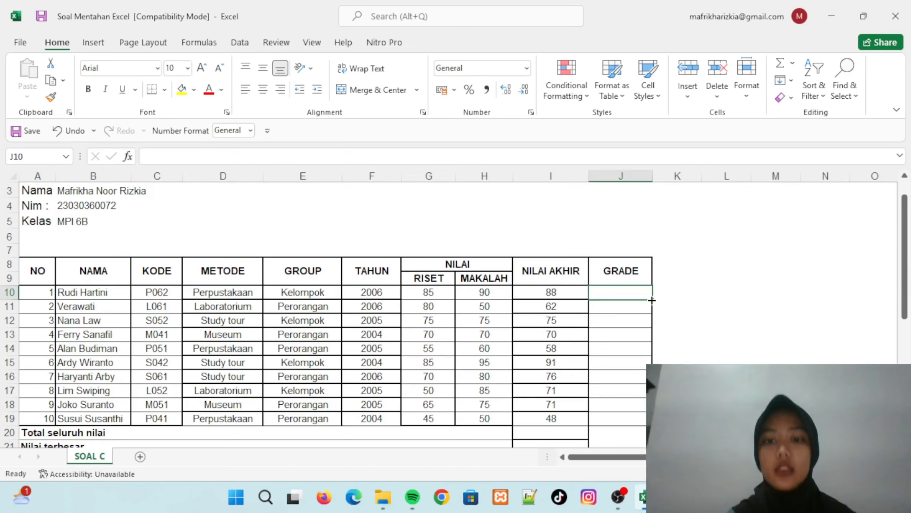
pyautogui.scroll(-1, 651, 299)
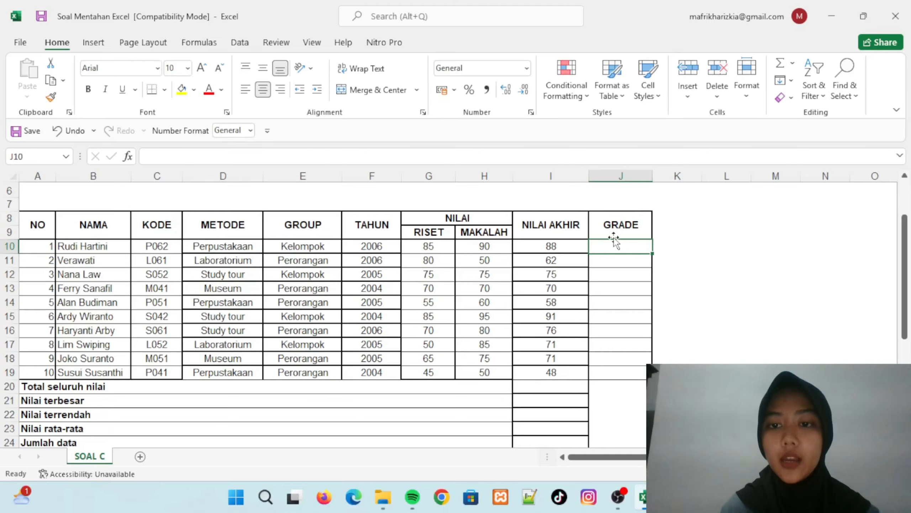
pyautogui.scroll(-5, 614, 244)
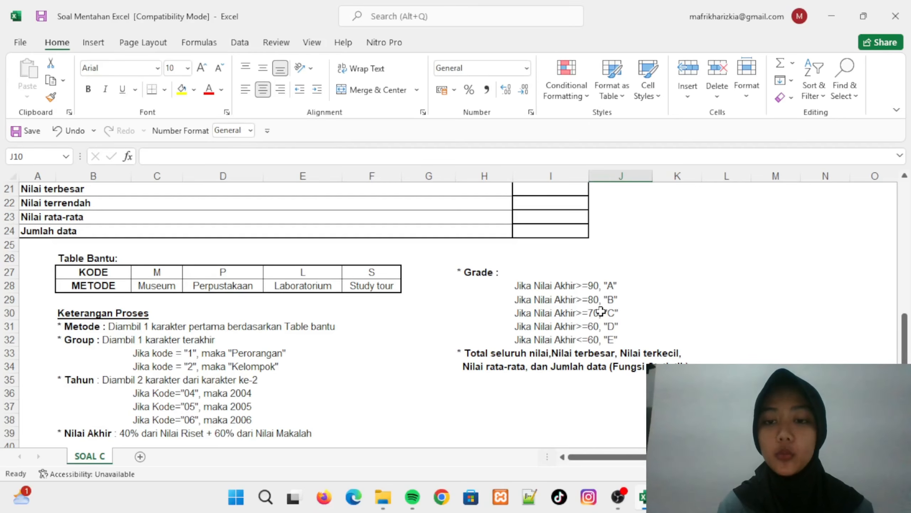
pyautogui.click(470, 272)
pyautogui.moveTo(470, 272); pyautogui.dragTo(611, 340)
pyautogui.hotkey('ctrl', 'c')
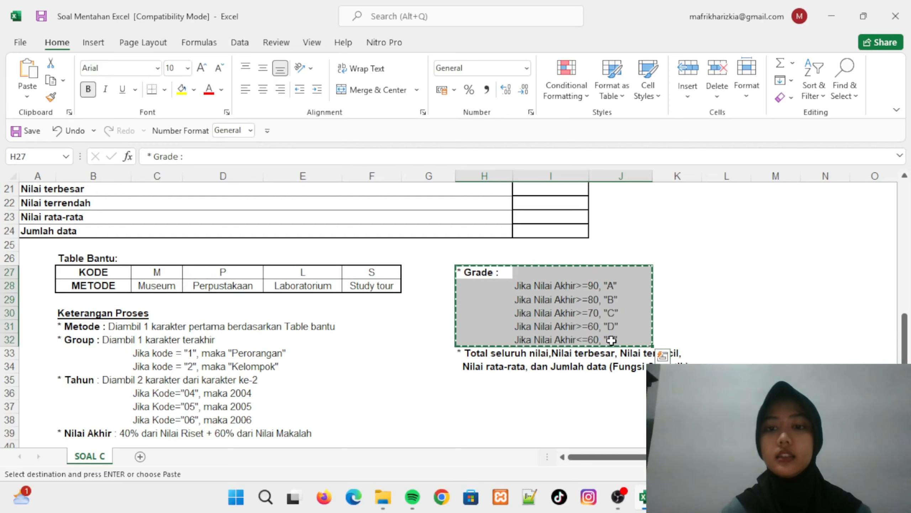
# Paste the copied Grade criteria beside the score table, starting at L9
pyautogui.scroll(1, 614, 346)
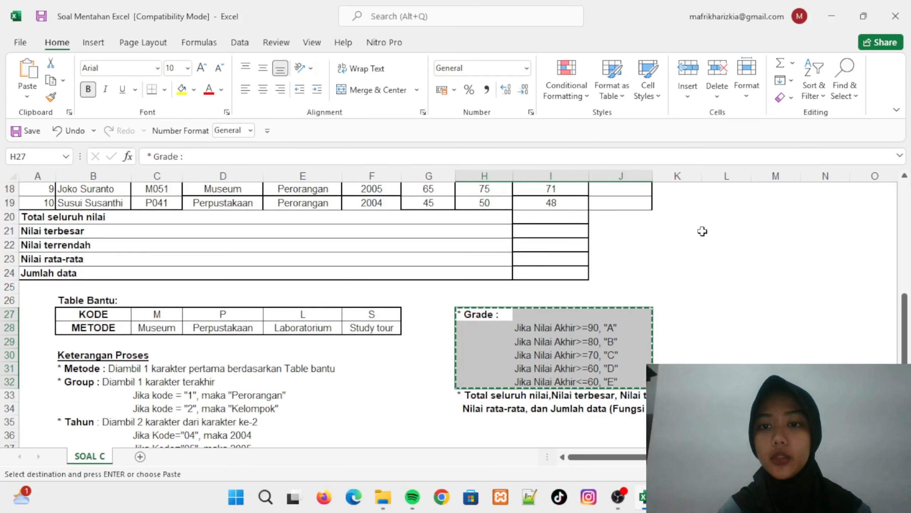
pyautogui.scroll(6, 701, 230)
pyautogui.click(693, 316)
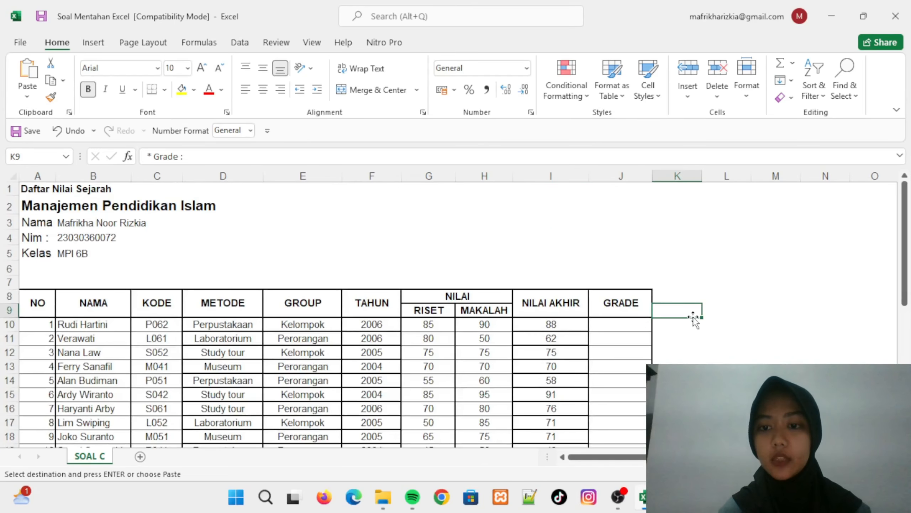
pyautogui.click(714, 306)
pyautogui.hotkey('ctrl', 'v')
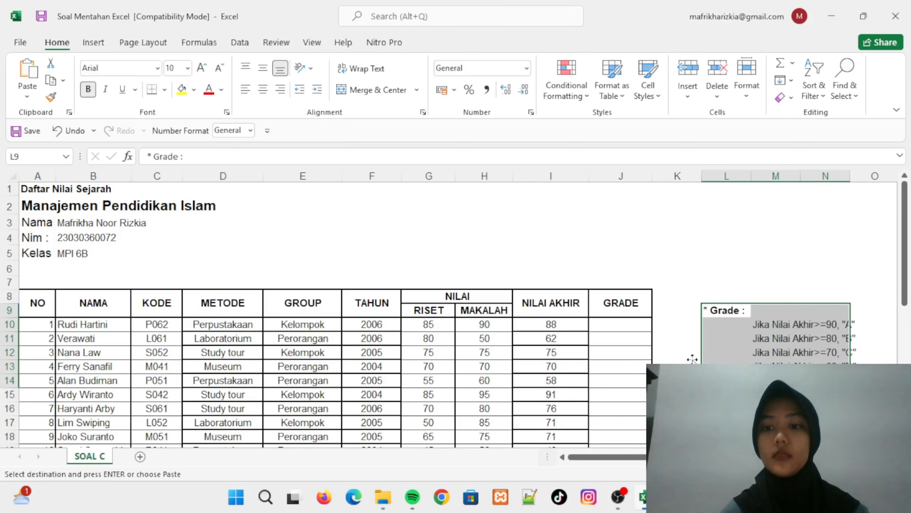
pyautogui.click(677, 379)
pyautogui.scroll(-1, 677, 391)
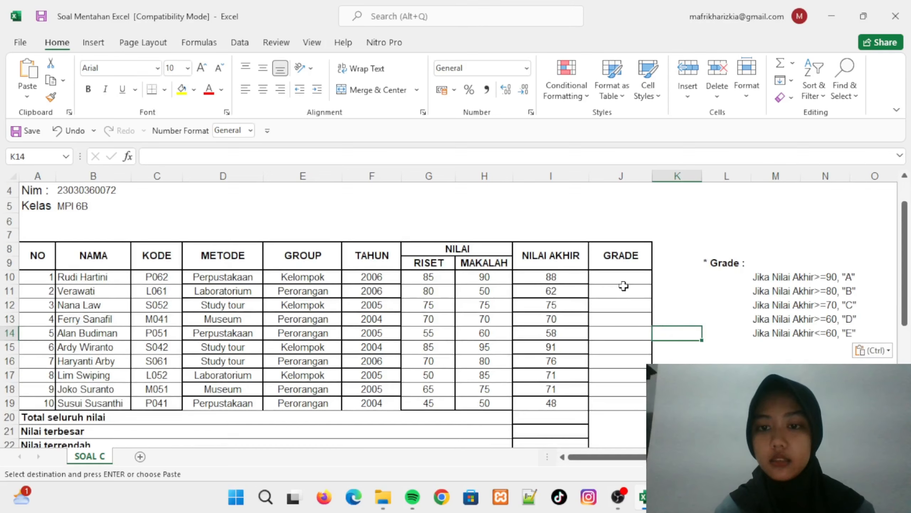
# Start the GRADE formula in J10 with an IF function testing the Nilai Akhir cell, =IF(I10
pyautogui.click(612, 276)
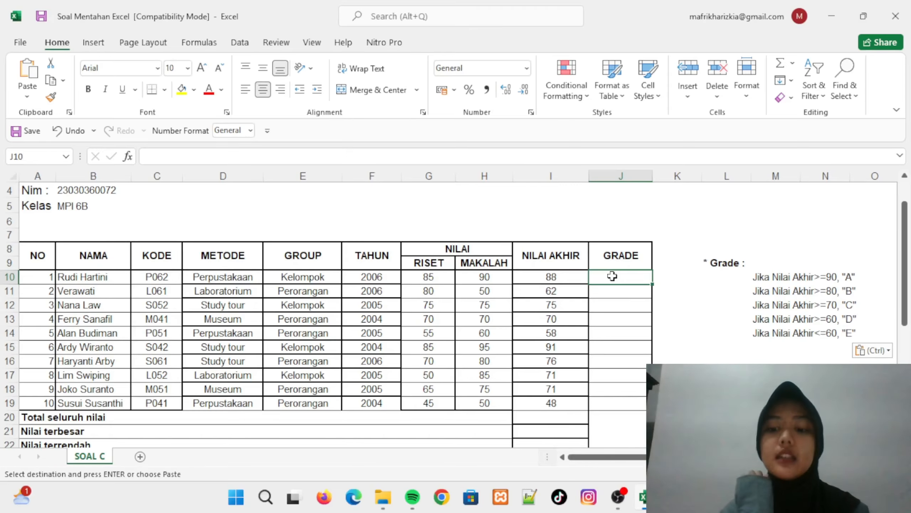
pyautogui.press('Escape')
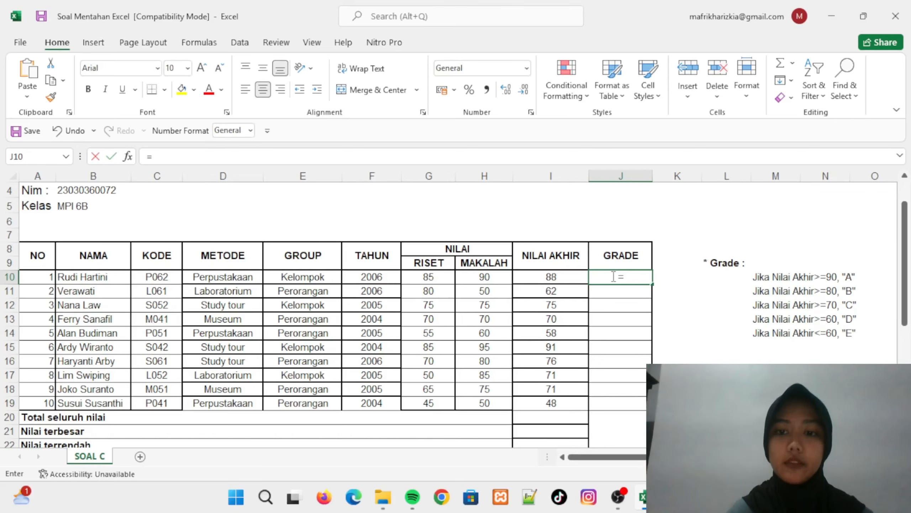
pyautogui.write('=IF')
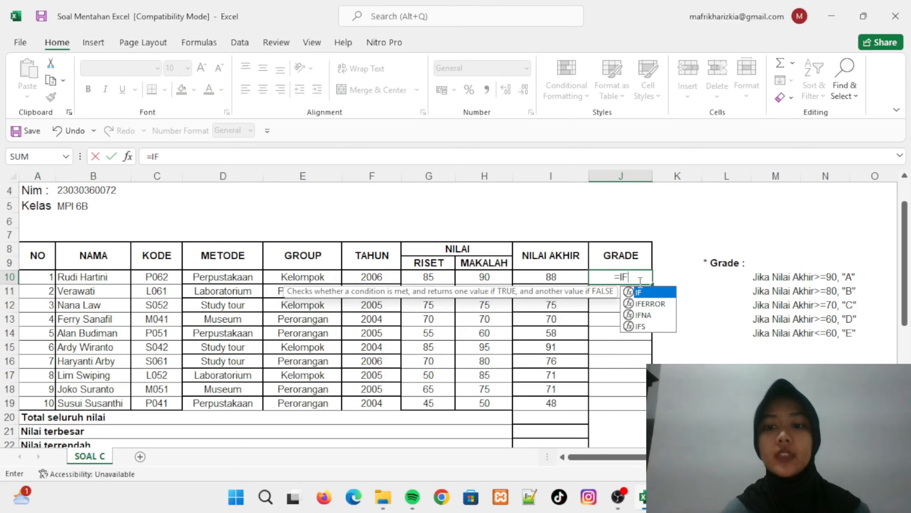
pyautogui.doubleClick(642, 292)
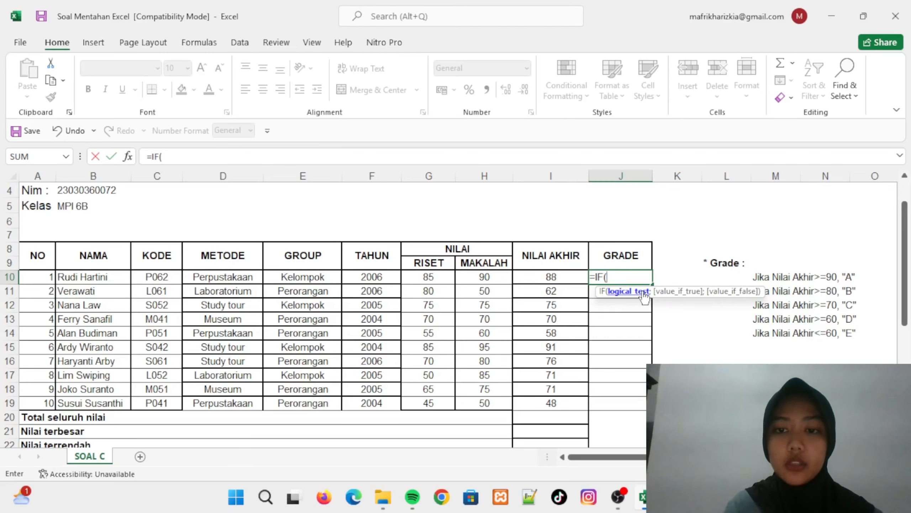
pyautogui.click(560, 277)
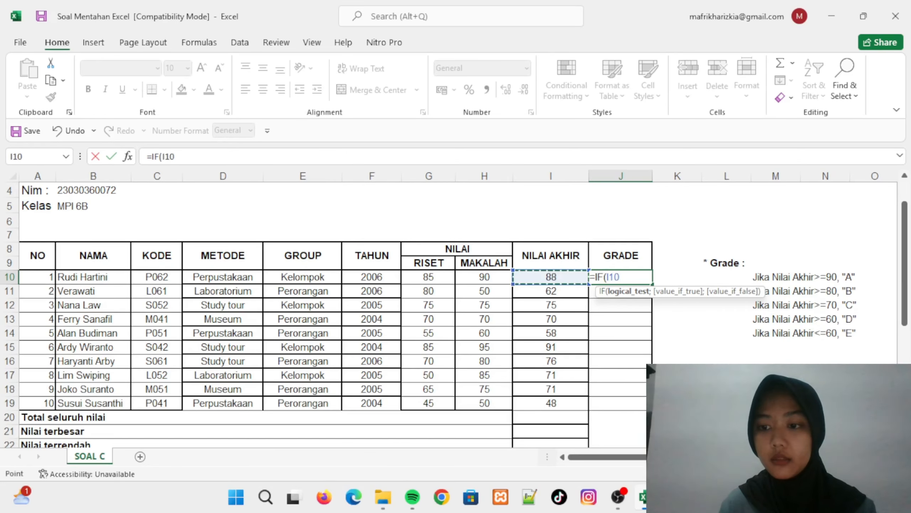
pyautogui.click(666, 291)
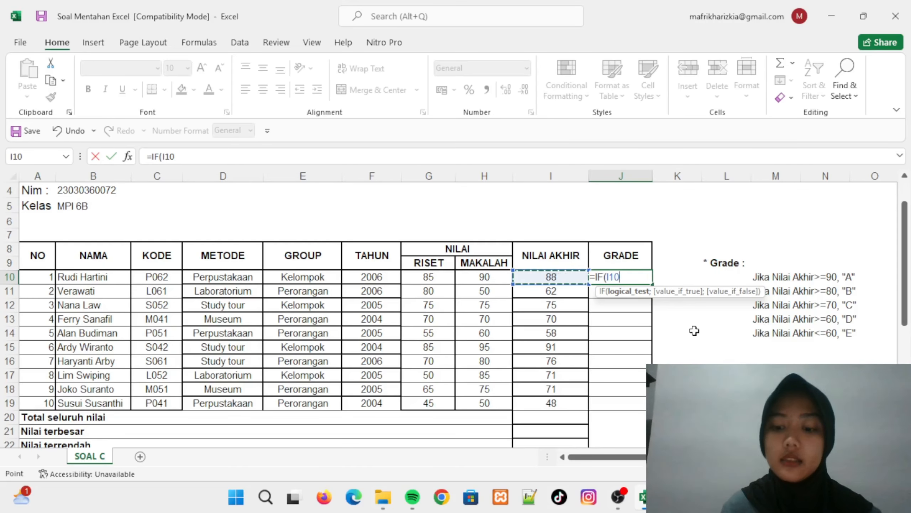
# Complete the first grade condition in J10 so the formula reads =IF(I10>90;"A";
pyautogui.write('>')
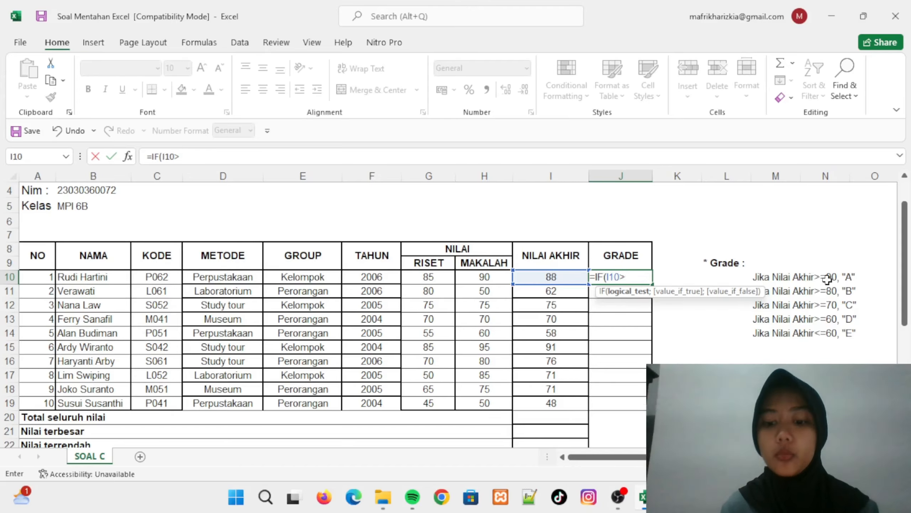
pyautogui.write('90')
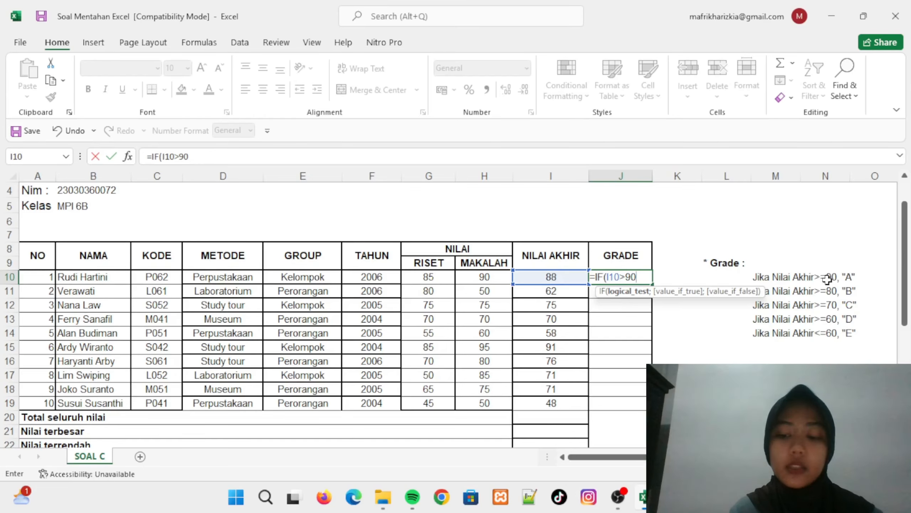
pyautogui.write(';')
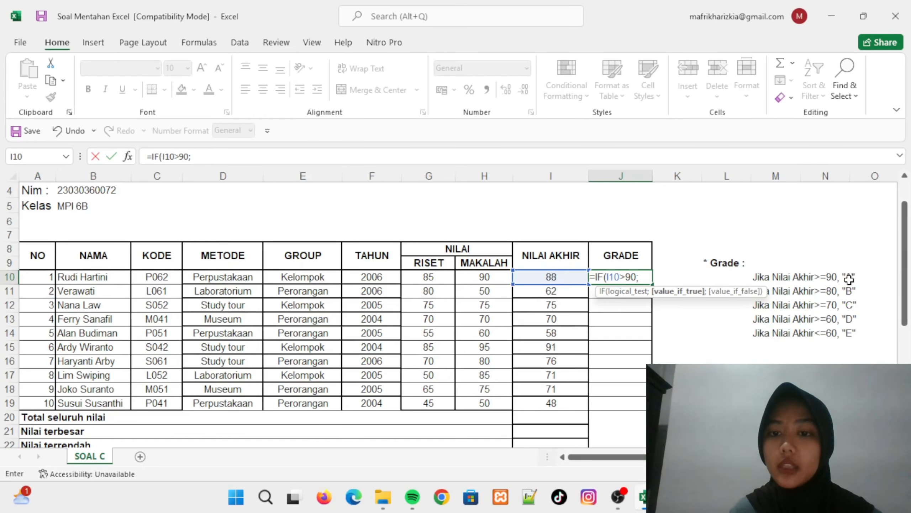
pyautogui.write('"')
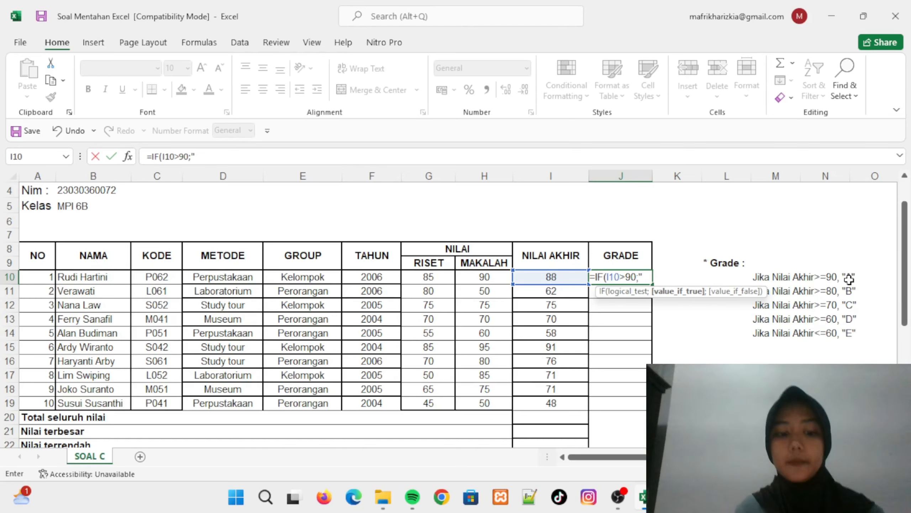
pyautogui.write('A"')
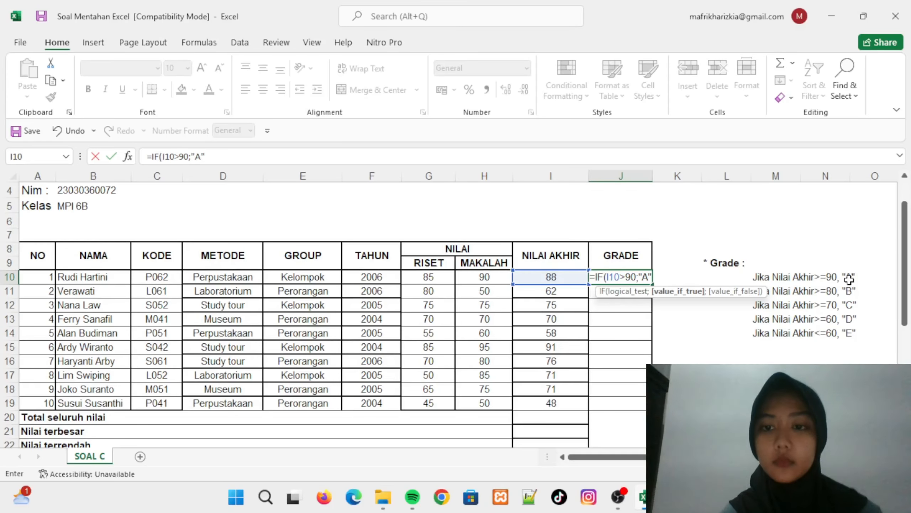
pyautogui.write(';')
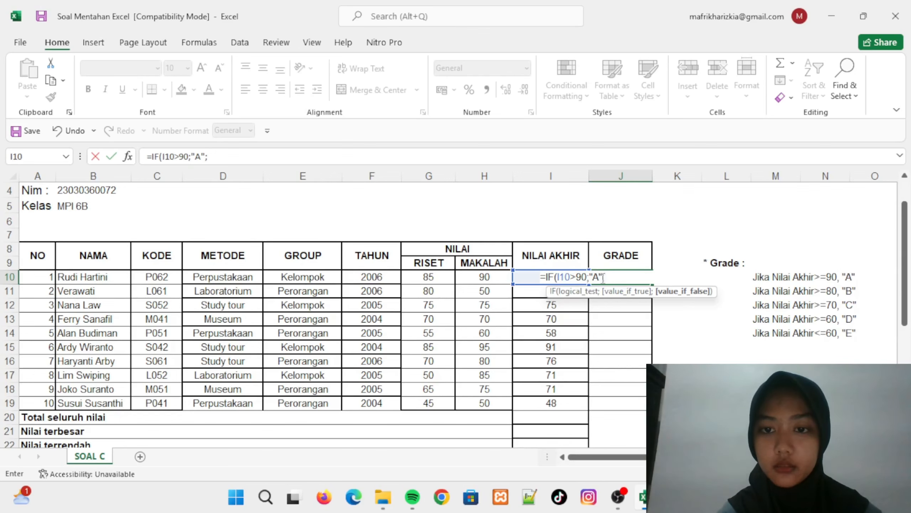
# Duplicate the first condition at the end of the J10 formula and change the copy to IF(I10>80;"B";
pyautogui.moveTo(601, 277); pyautogui.dragTo(546, 277)
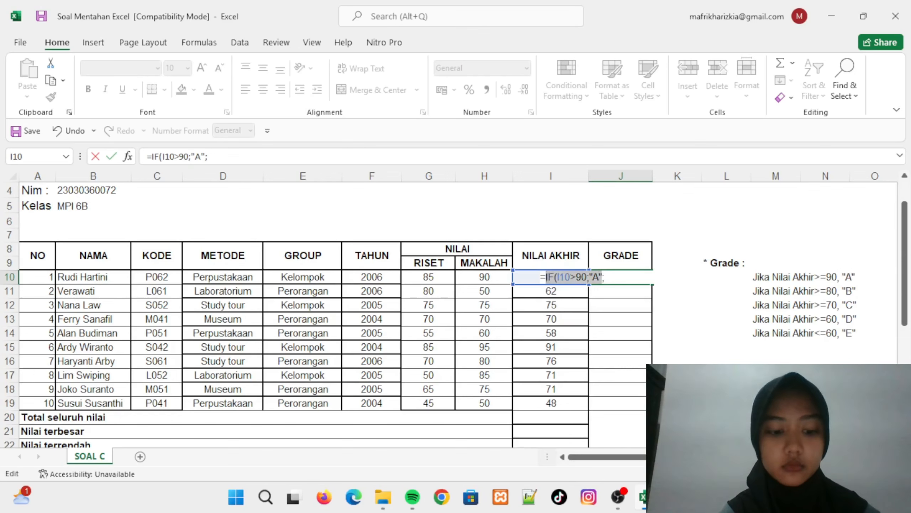
pyautogui.hotkey('ctrl', 'c')
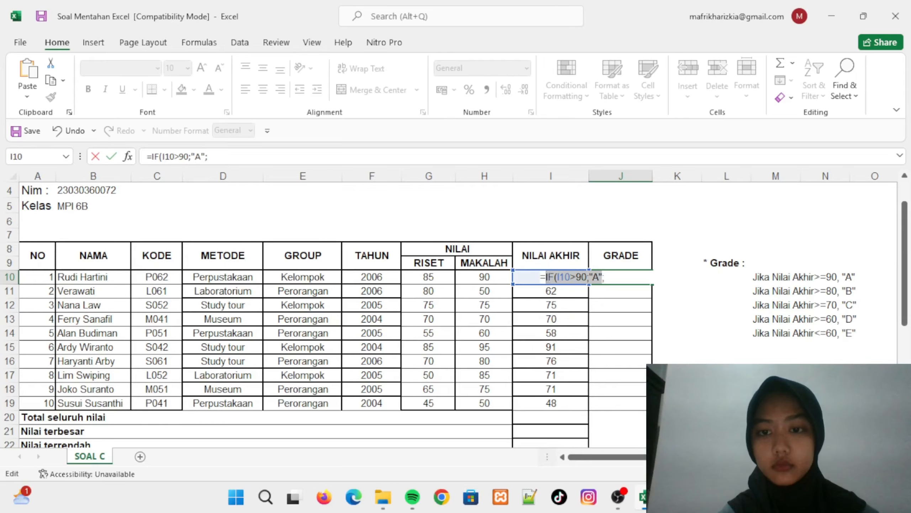
pyautogui.click(622, 277)
pyautogui.hotkey('ctrl', 'v')
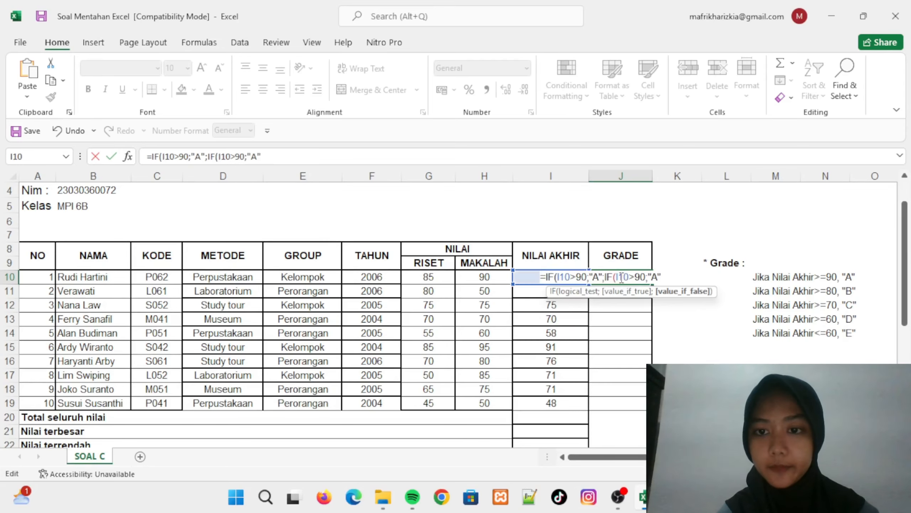
pyautogui.click(647, 277)
pyautogui.press('BackSpace')
pyautogui.press('BackSpace')
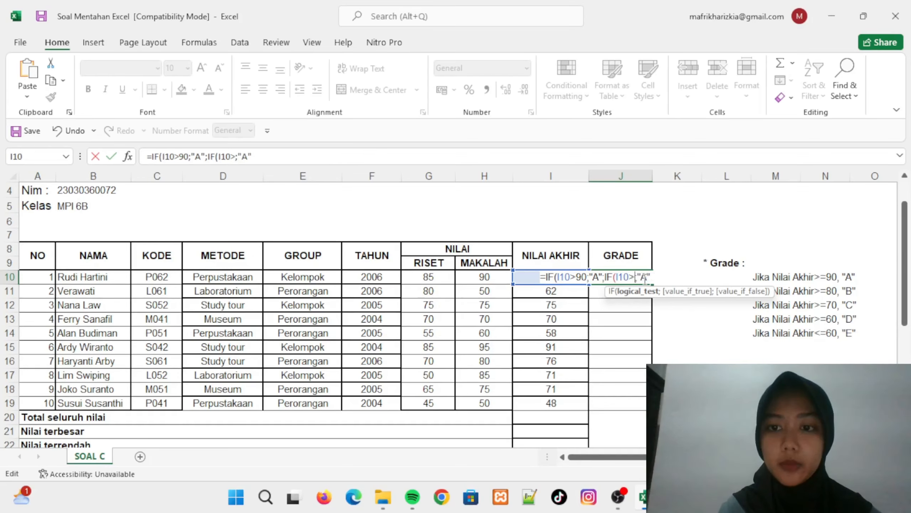
pyautogui.write('80')
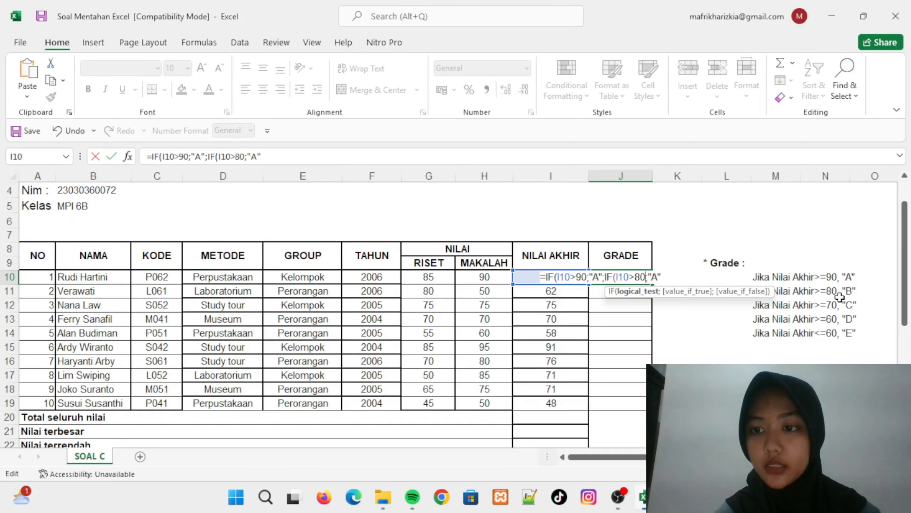
pyautogui.click(659, 278)
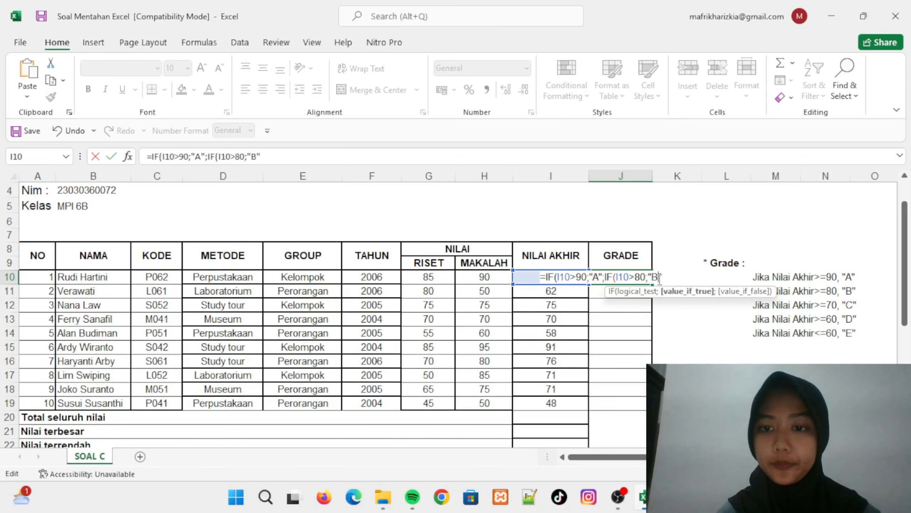
pyautogui.write(';')
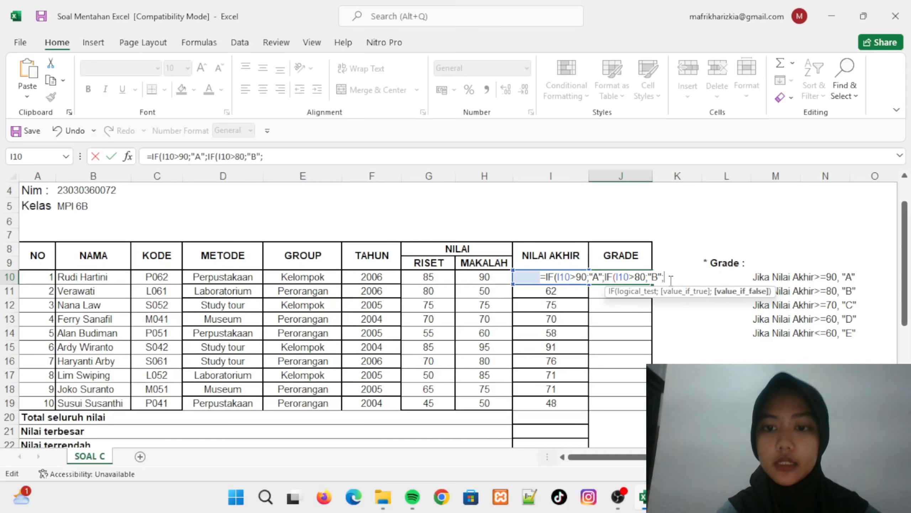
# Add a third nested condition to the J10 formula from the copied text, changed to IF(I10>70;"C";
pyautogui.hotkey('ctrl', 'v')
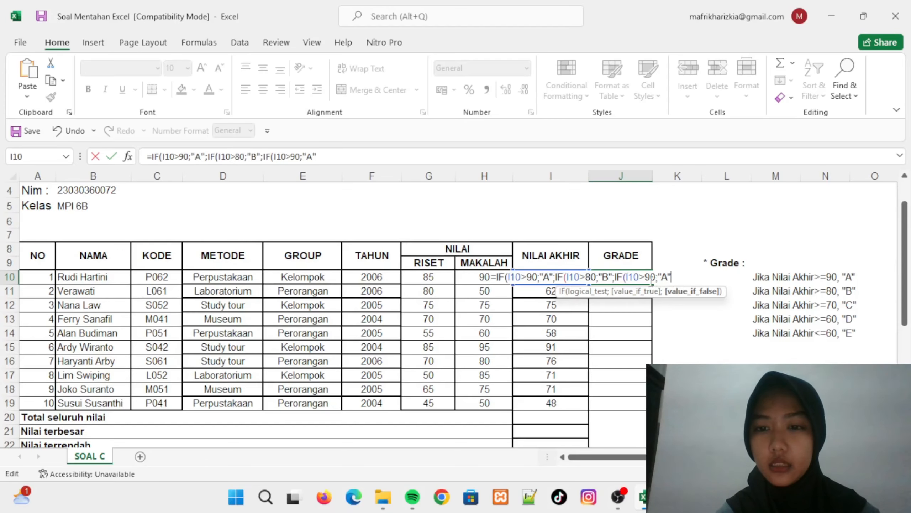
pyautogui.click(656, 278)
pyautogui.press('BackSpace')
pyautogui.press('BackSpace')
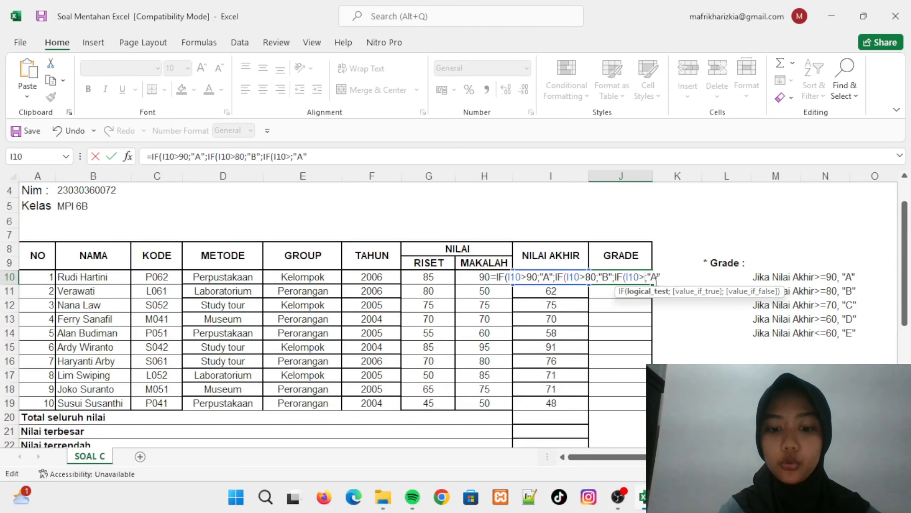
pyautogui.write('70')
pyautogui.click(668, 279)
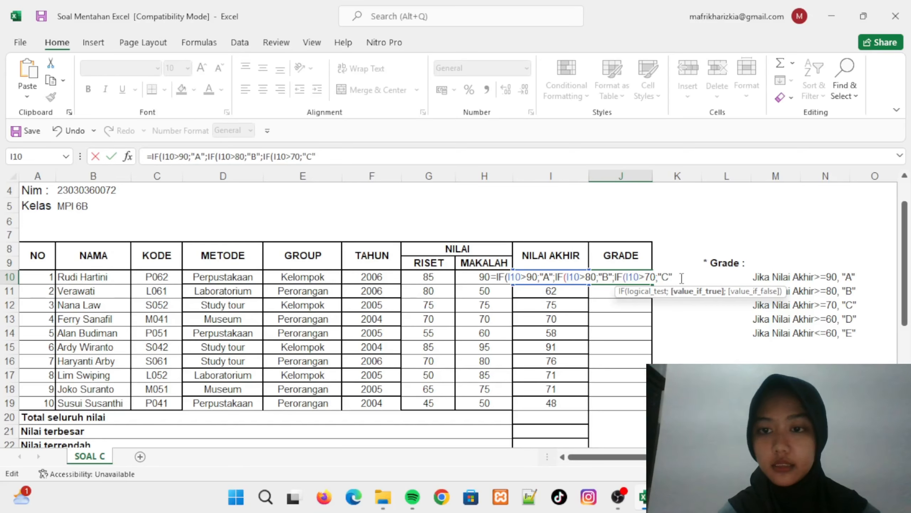
pyautogui.write(';')
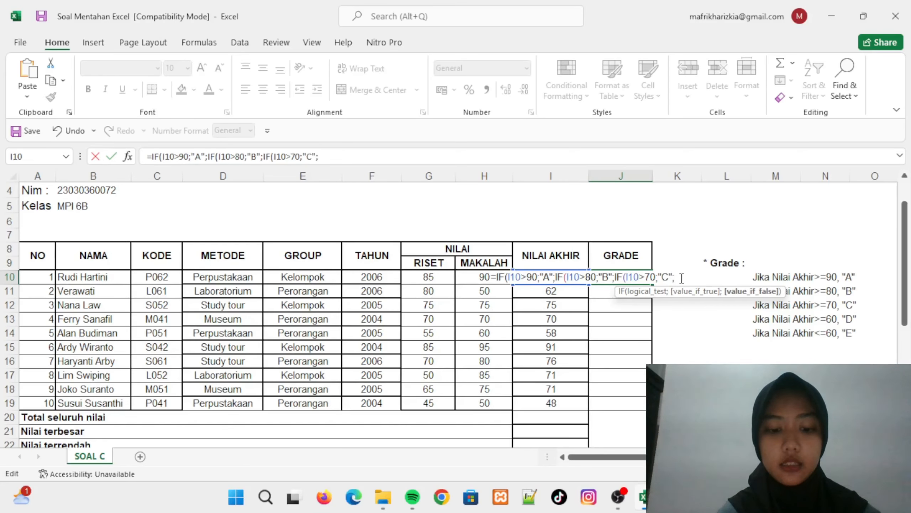
# Add a fourth nested condition to the J10 formula from the copied text, changed to IF(I10>60;"D"
pyautogui.write('IF(I10>90;"A"')
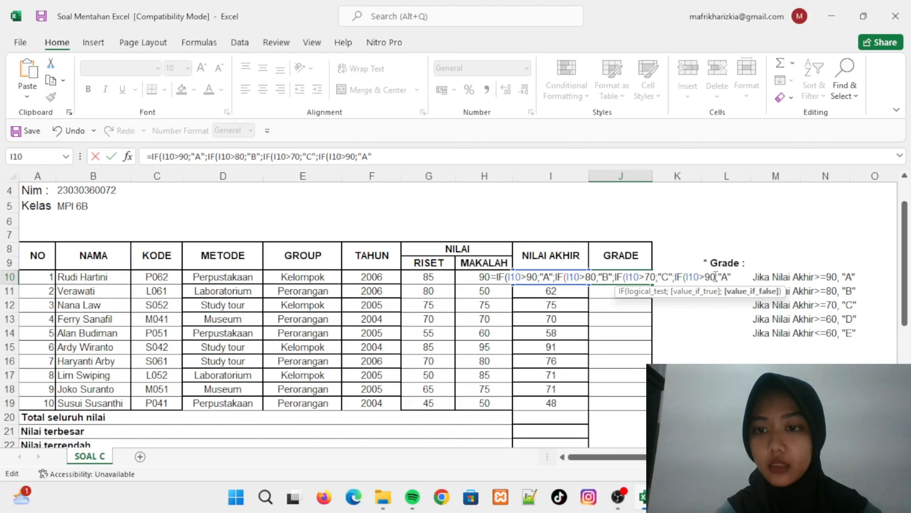
pyautogui.click(716, 277)
pyautogui.press('BackSpace')
pyautogui.press('BackSpace')
pyautogui.write('6')
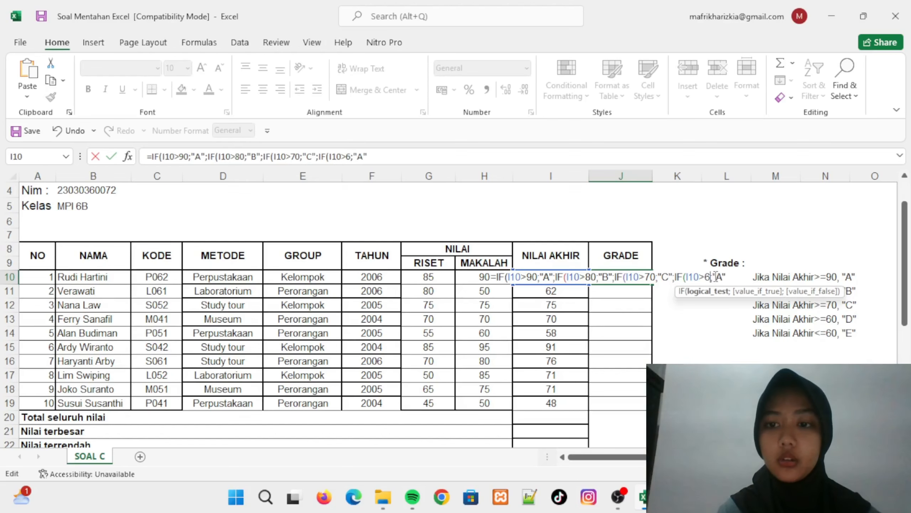
pyautogui.write('0')
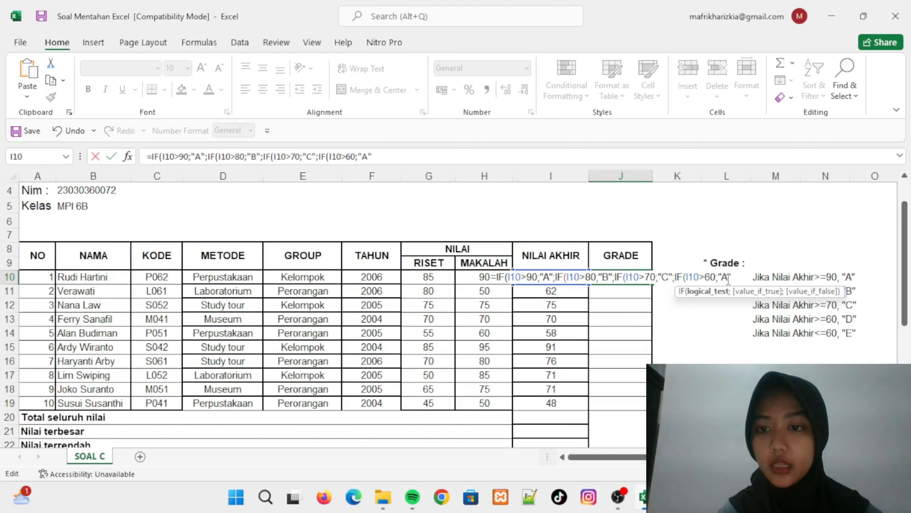
pyautogui.click(728, 278)
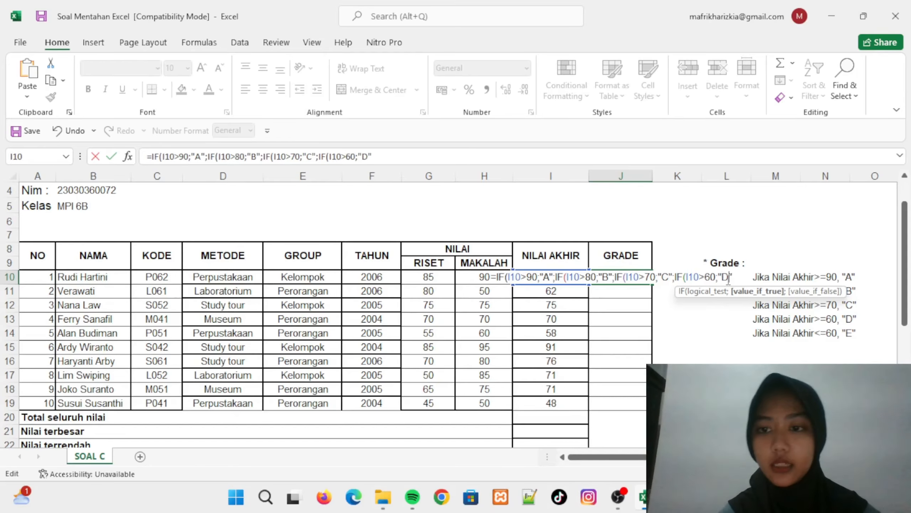
# Add a fifth nested condition to the J10 formula from the copied text, changed to IF(I10<60;"E"
pyautogui.write(';')
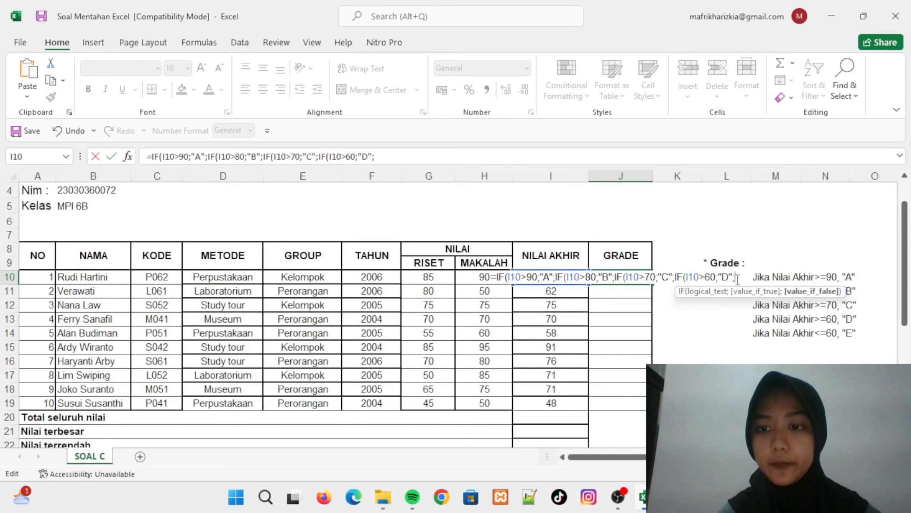
pyautogui.write('IF(I10>90;"A"')
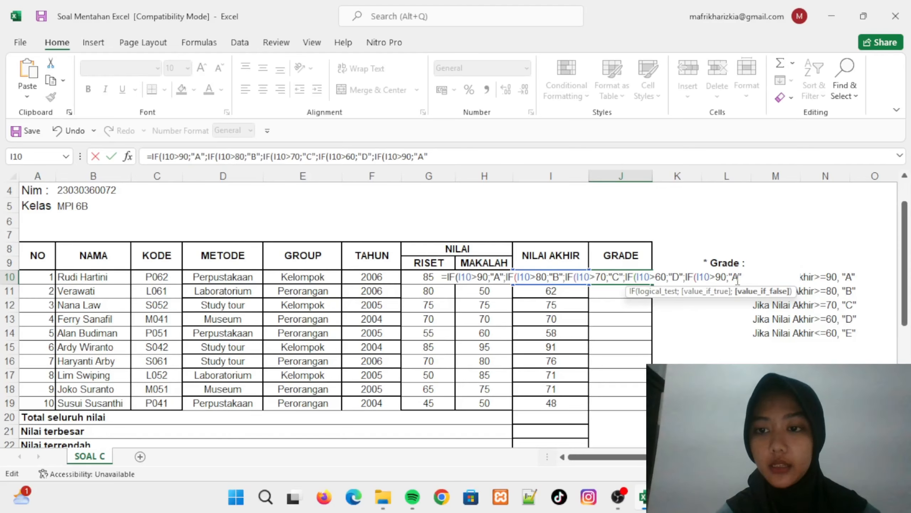
pyautogui.click(726, 279)
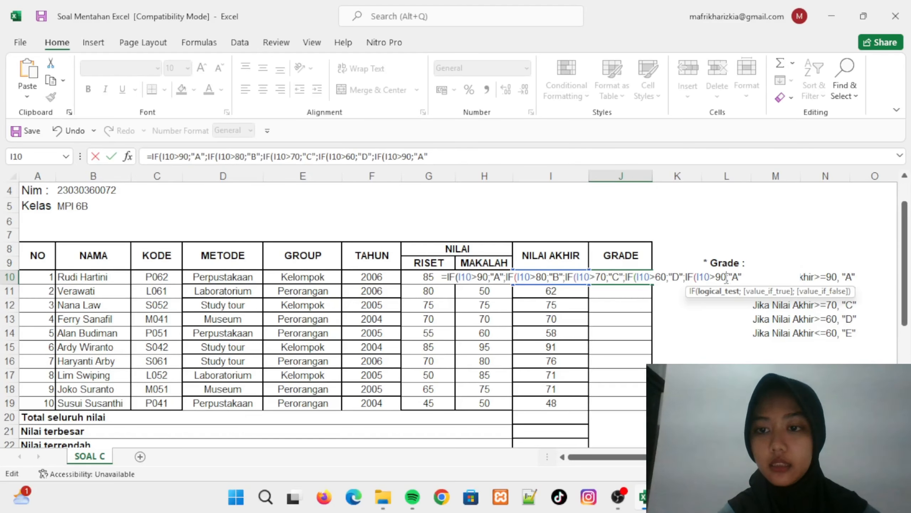
pyautogui.press('BackSpace')
pyautogui.press('BackSpace')
pyautogui.press('BackSpace')
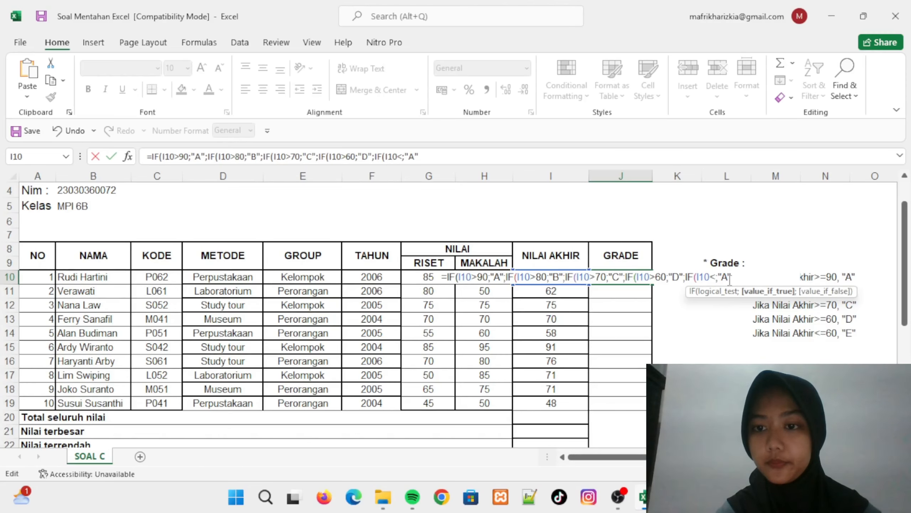
pyautogui.click(715, 277)
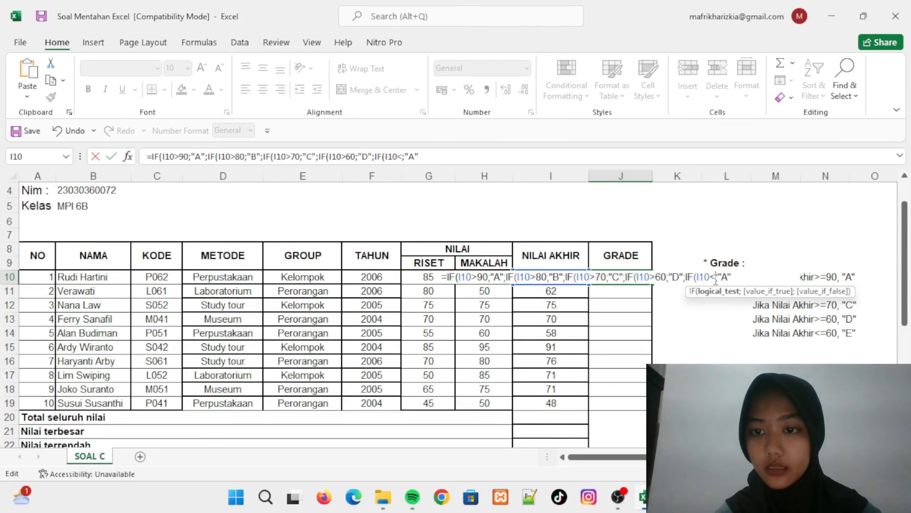
pyautogui.write('60')
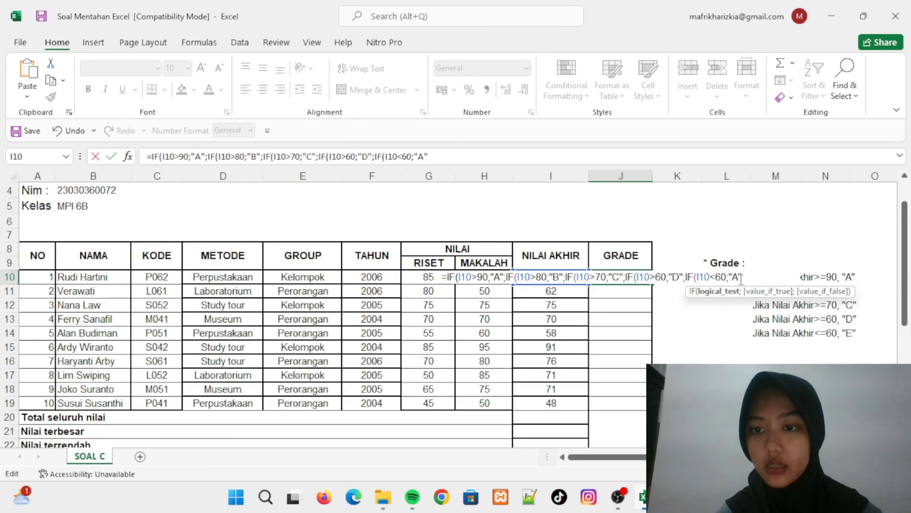
pyautogui.click(740, 279)
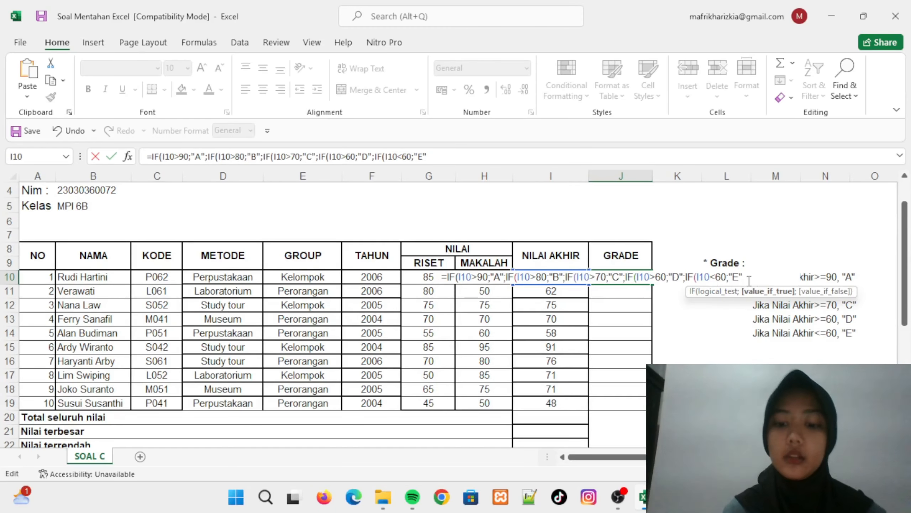
# Close the nested IF formula in J10 with five parentheses and fill it down the GRADE column to J19
pyautogui.write(')')
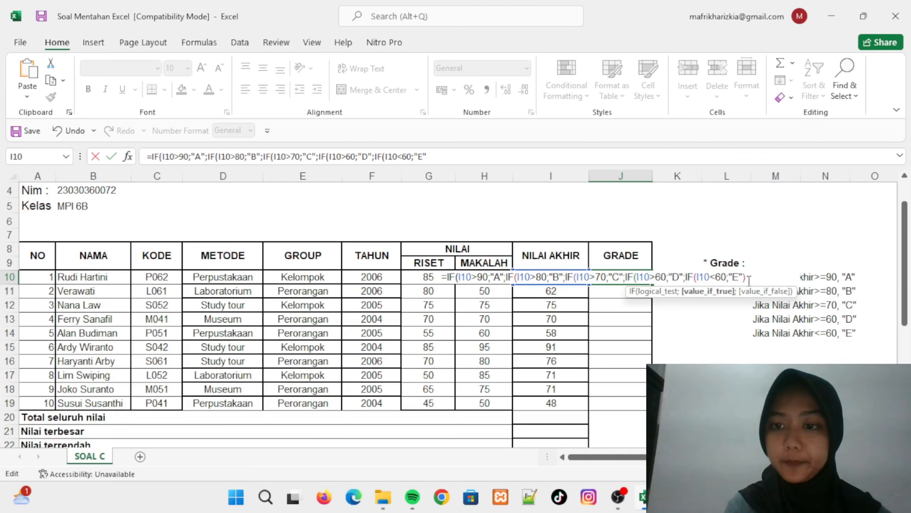
pyautogui.write('))))')
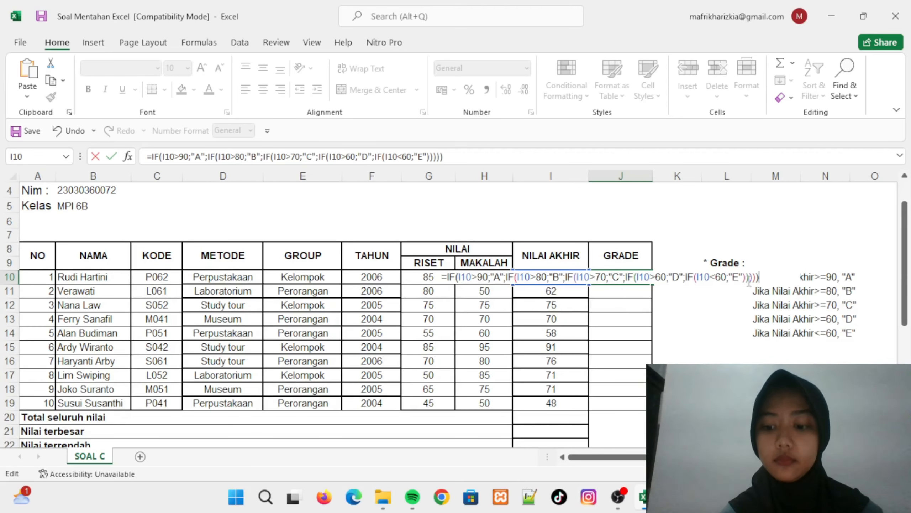
pyautogui.press('Return')
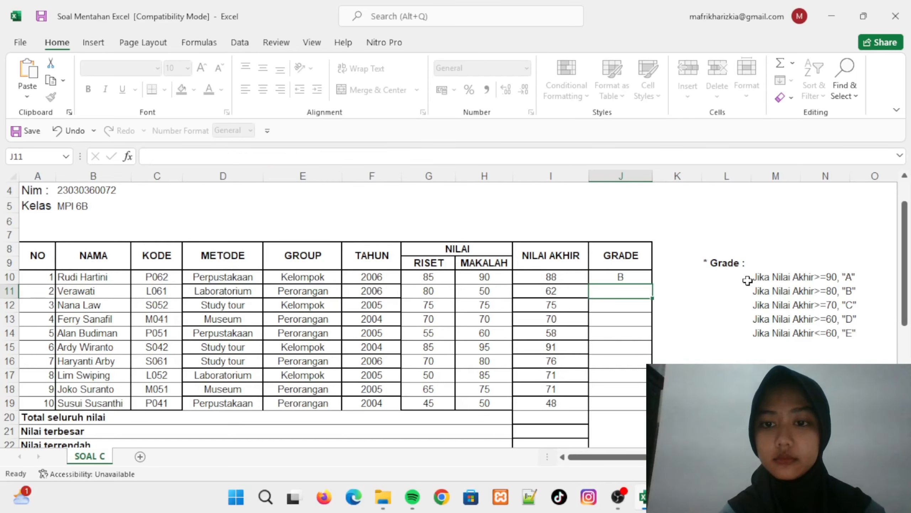
pyautogui.click(642, 276)
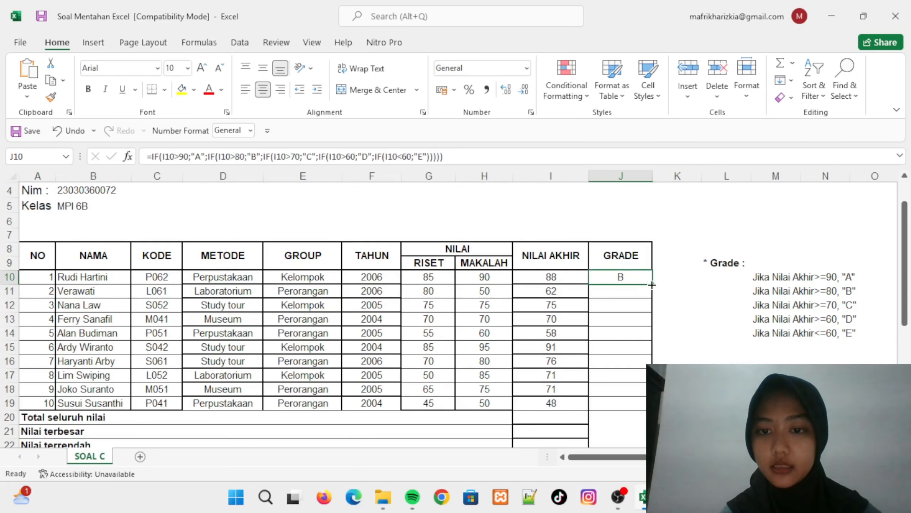
pyautogui.moveTo(651, 284); pyautogui.dragTo(640, 411)
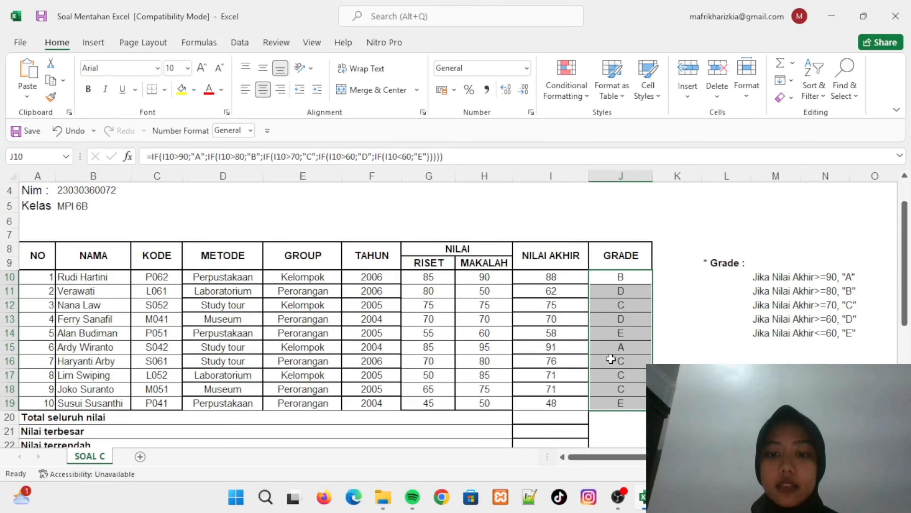
# Enter =SUM(I10:I19) in I20 to total the NILAI AKHIR scores for the Total seluruh nilai row
pyautogui.scroll(-2, 608, 359)
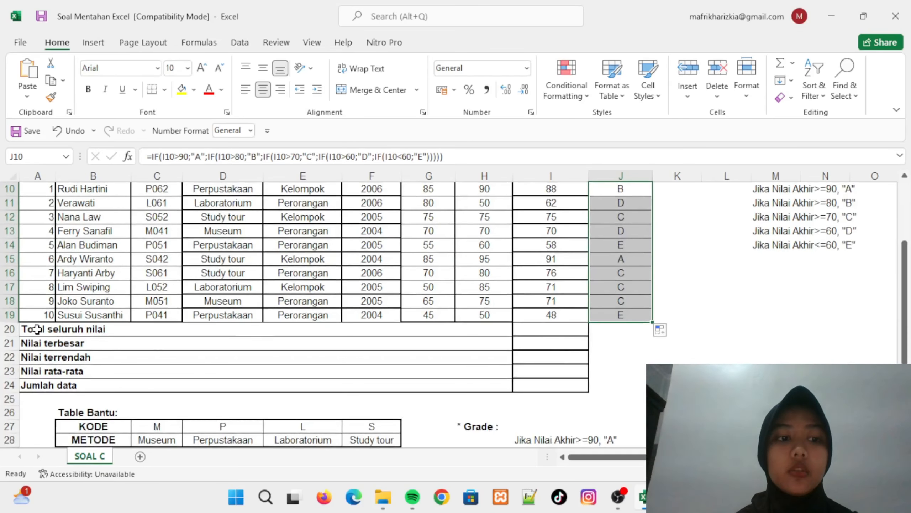
pyautogui.click(531, 326)
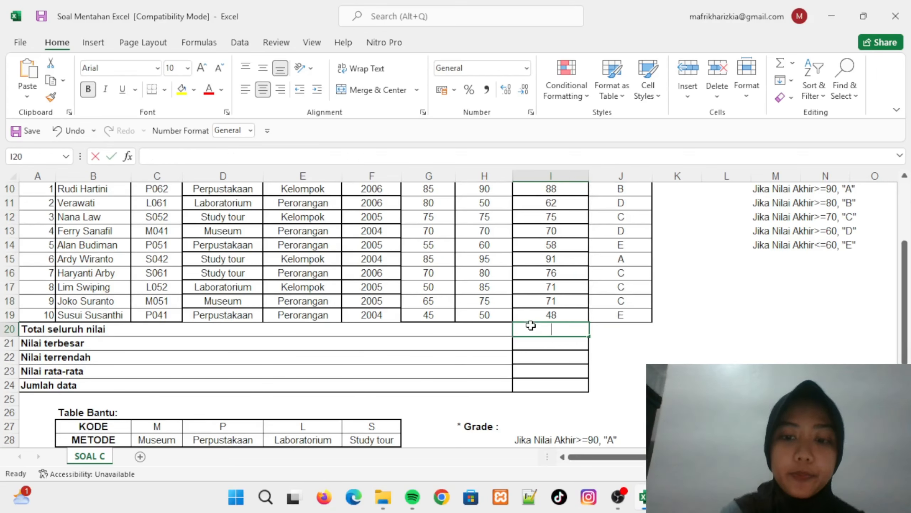
pyautogui.write('=SU')
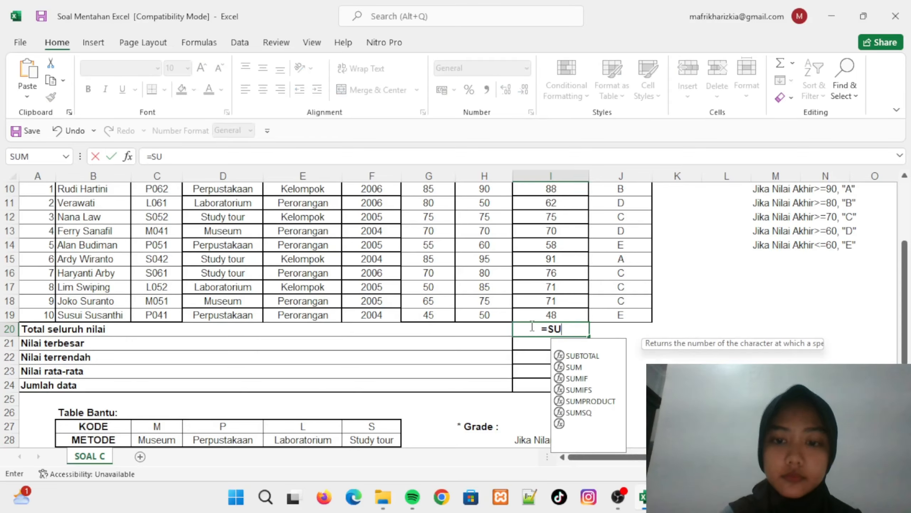
pyautogui.write('M')
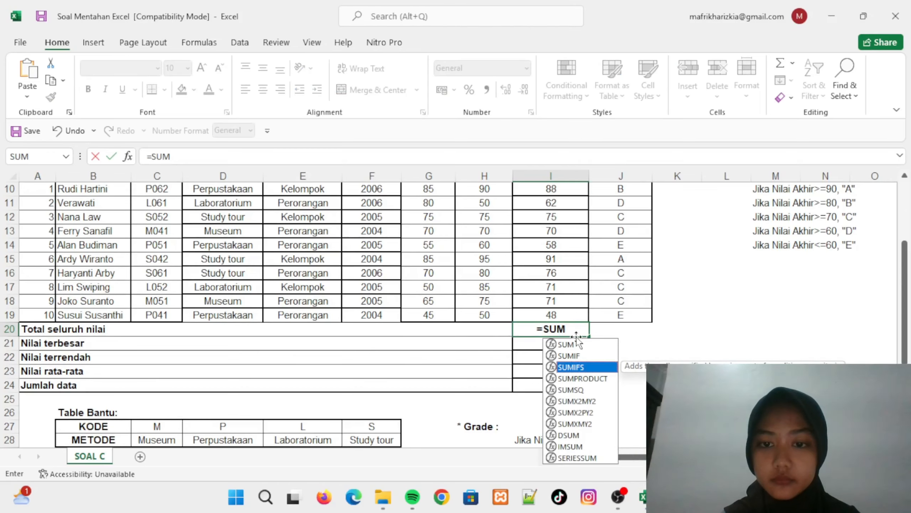
pyautogui.doubleClick(570, 345)
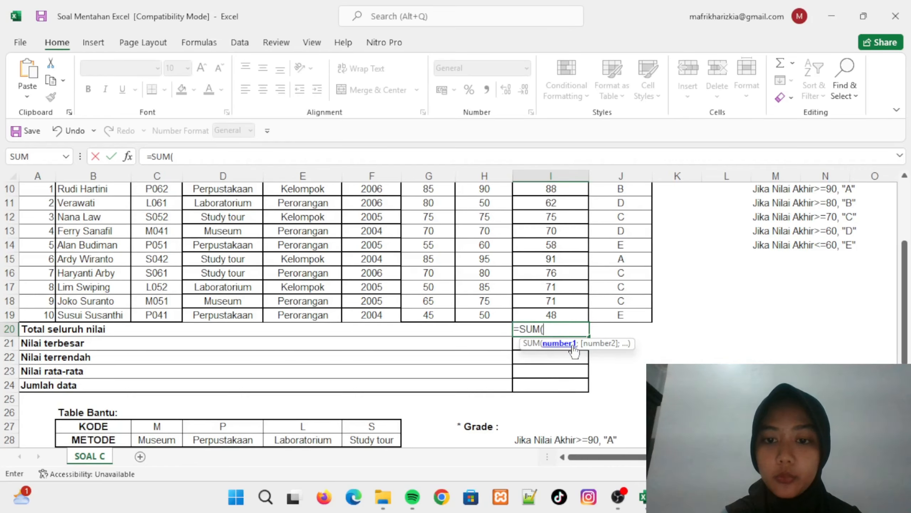
pyautogui.scroll(3, 550, 280)
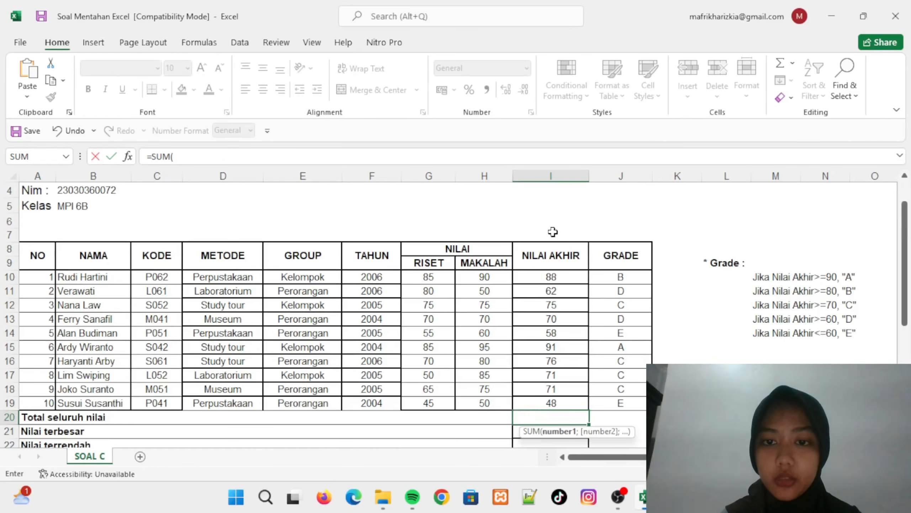
pyautogui.scroll(-1, 552, 300)
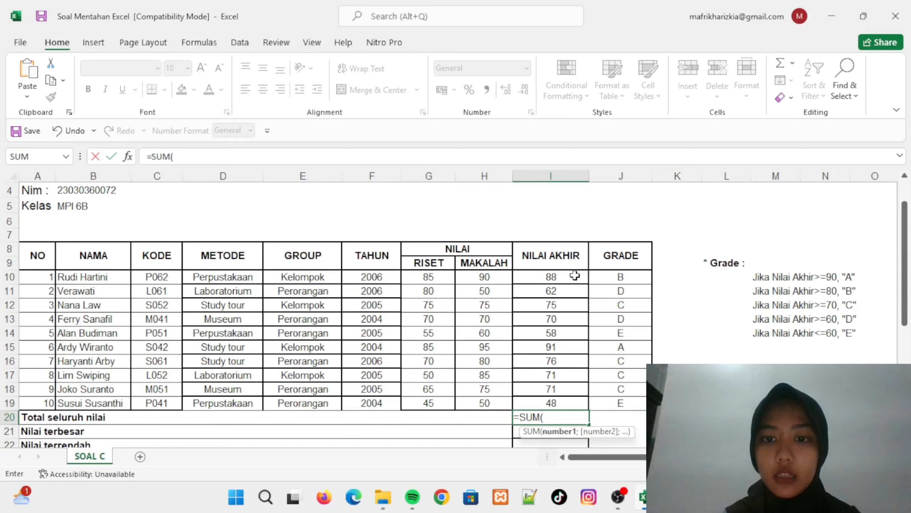
pyautogui.moveTo(576, 279); pyautogui.dragTo(568, 365)
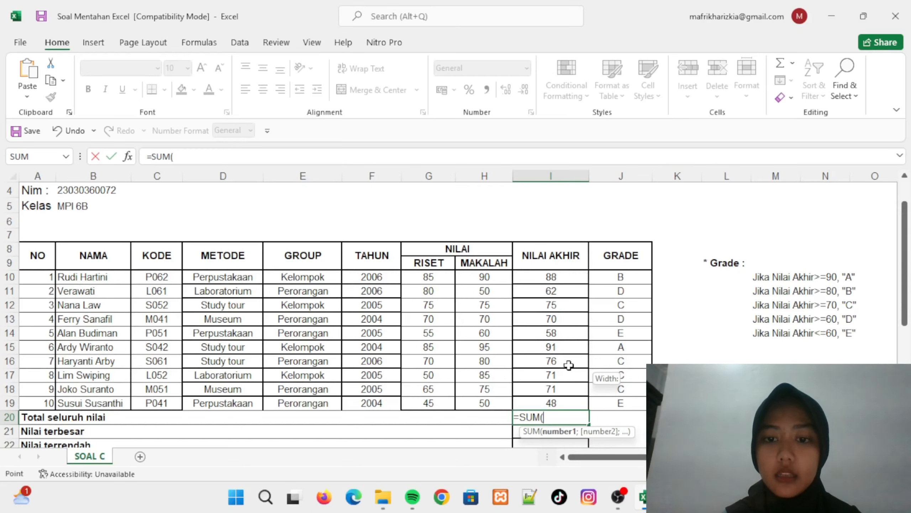
pyautogui.click(555, 277)
pyautogui.moveTo(555, 277); pyautogui.dragTo(562, 401)
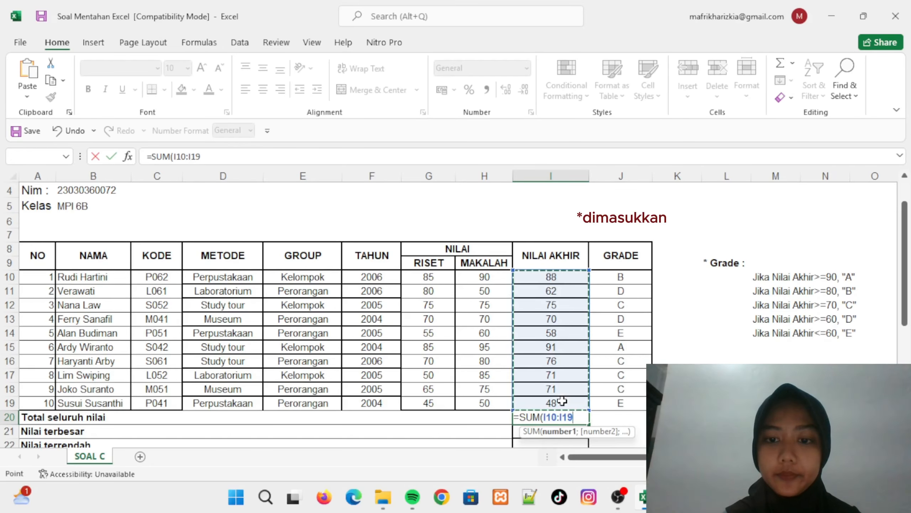
pyautogui.write(')')
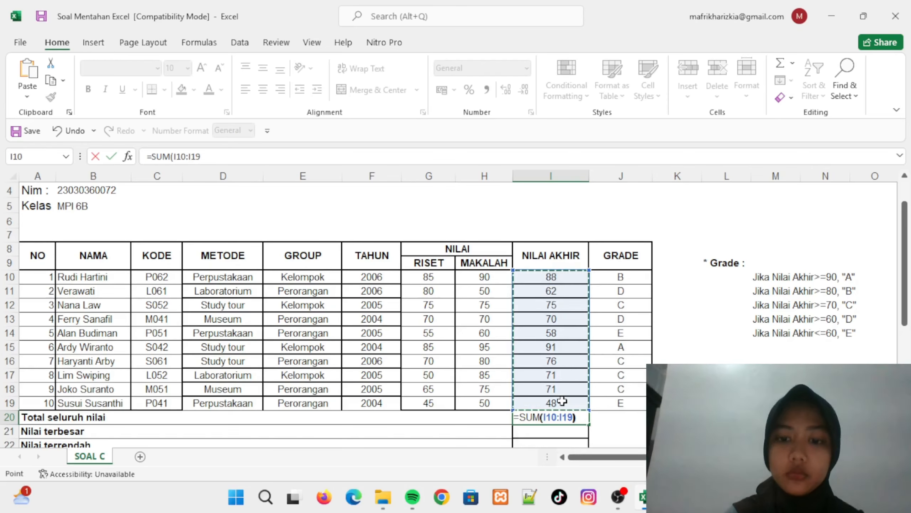
pyautogui.press('Return')
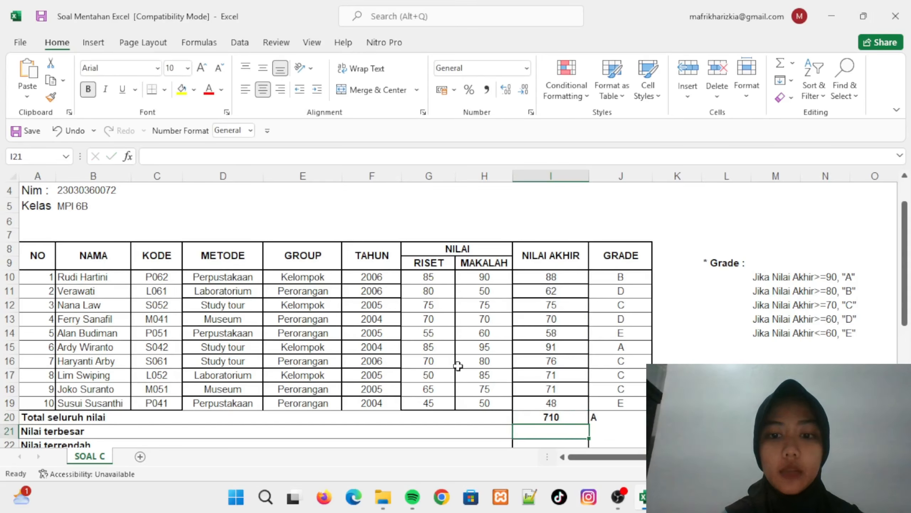
# Enter =MAX(I10:I19) in I21 to get the highest final score for the Nilai terbesar row
pyautogui.write('=')
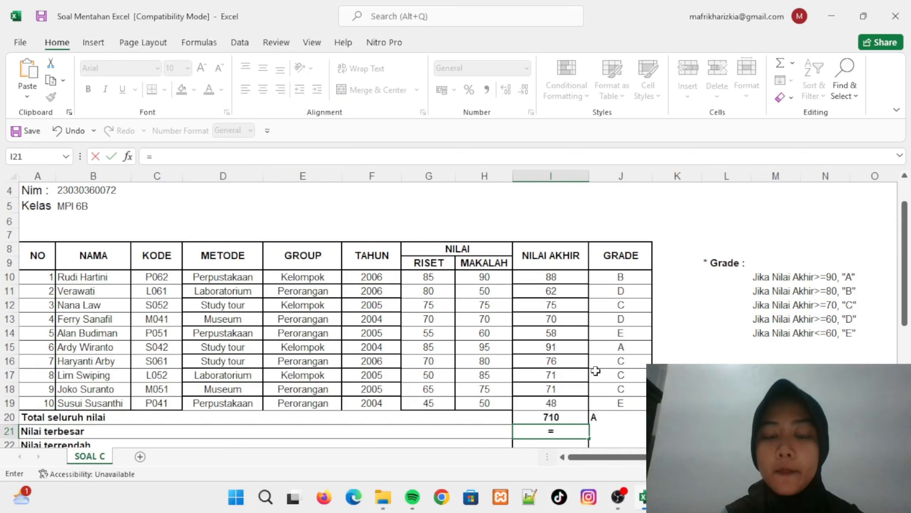
pyautogui.scroll(-2, 595, 370)
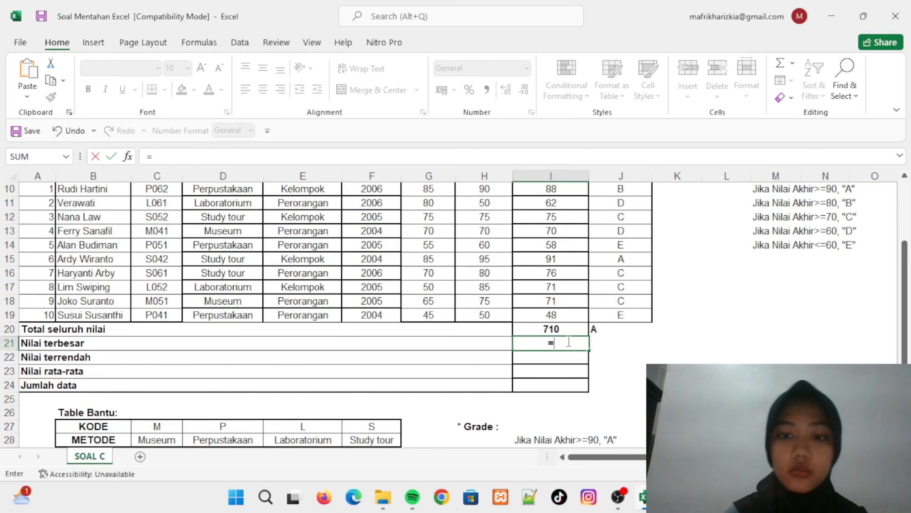
pyautogui.write('MAX')
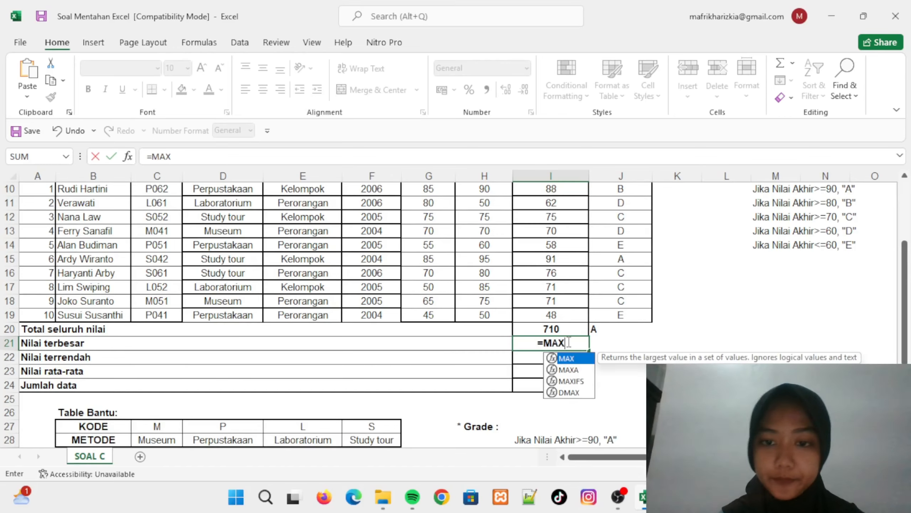
pyautogui.write('(')
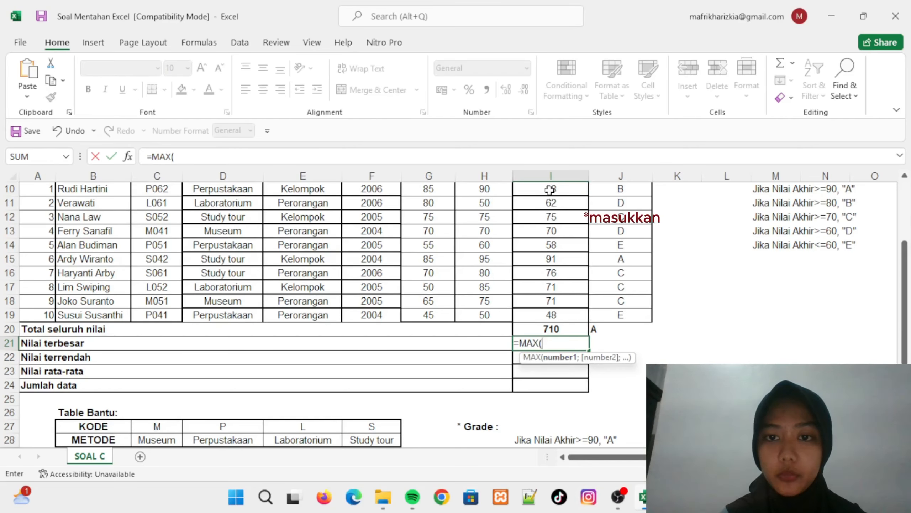
pyautogui.moveTo(551, 189); pyautogui.dragTo(554, 313)
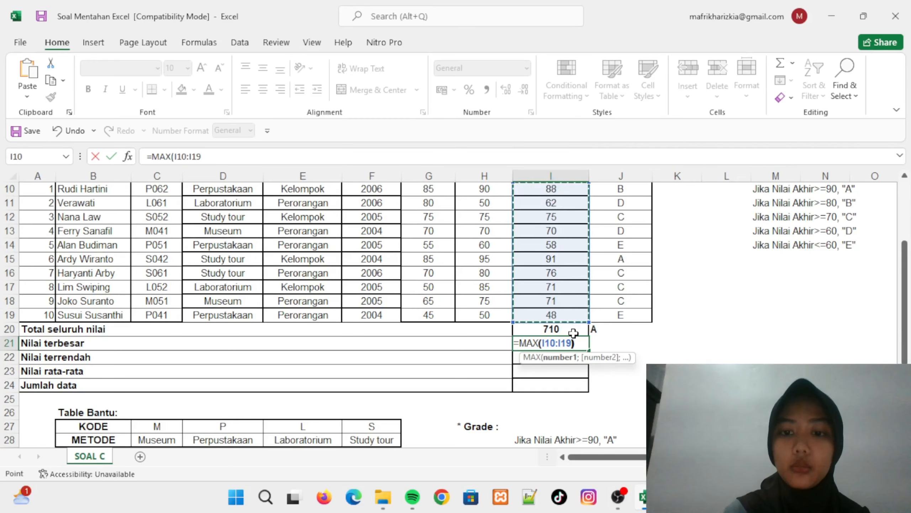
pyautogui.write(')')
pyautogui.press('Return')
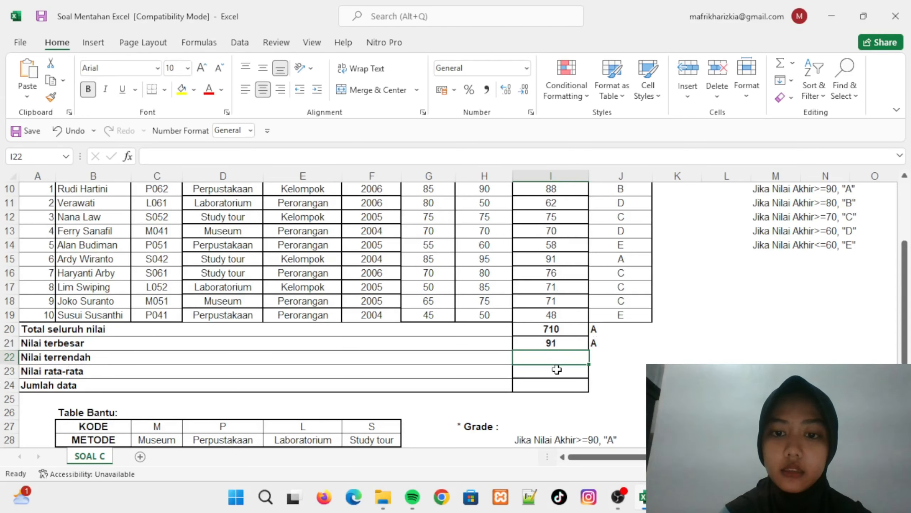
# Enter =MIN(I10:I19) in I22 to get the lowest final score for the Nilai terrendah row
pyautogui.write('=')
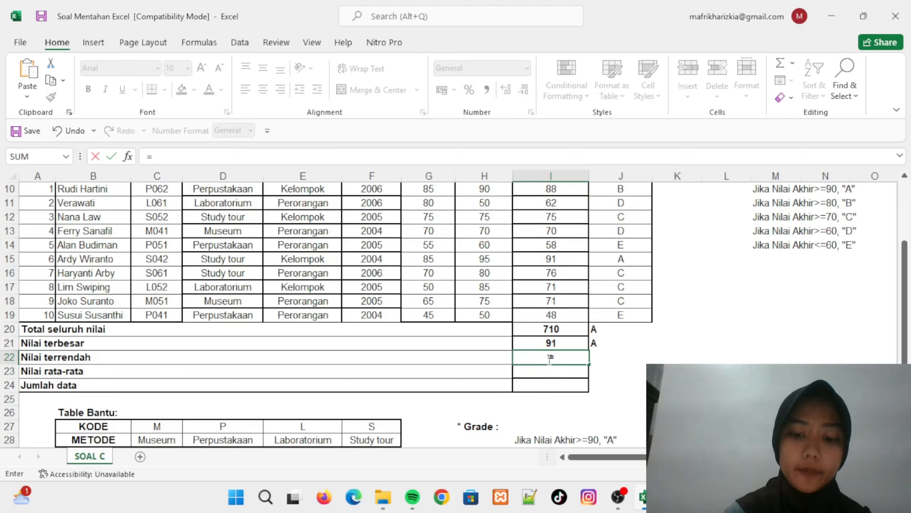
pyautogui.write('MIN')
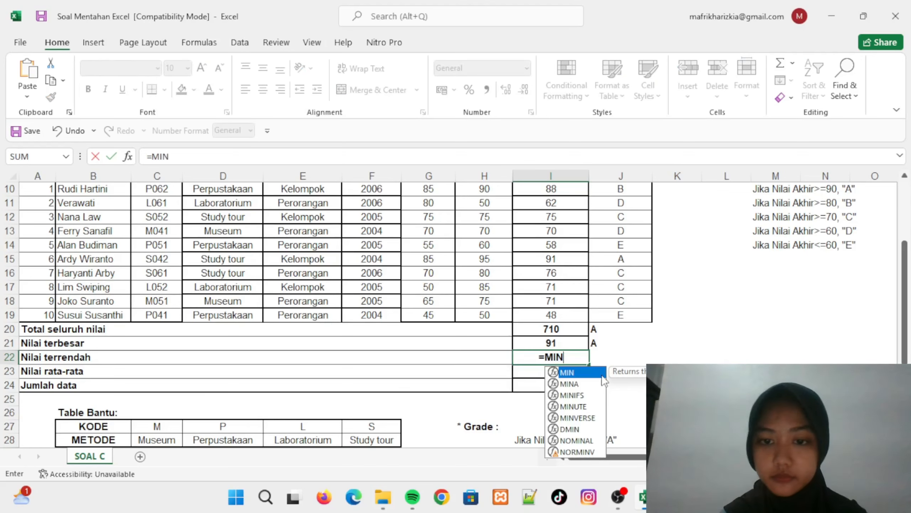
pyautogui.write('(')
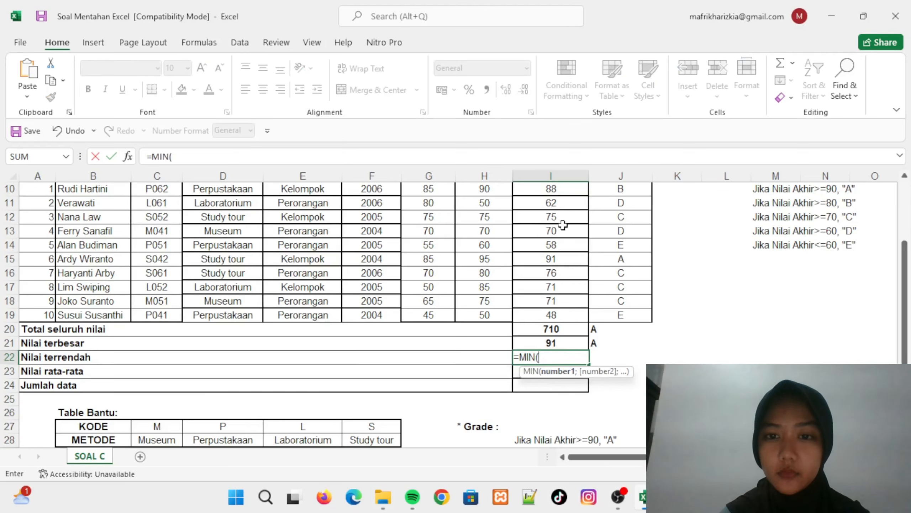
pyautogui.moveTo(555, 188); pyautogui.dragTo(558, 315)
pyautogui.write(')')
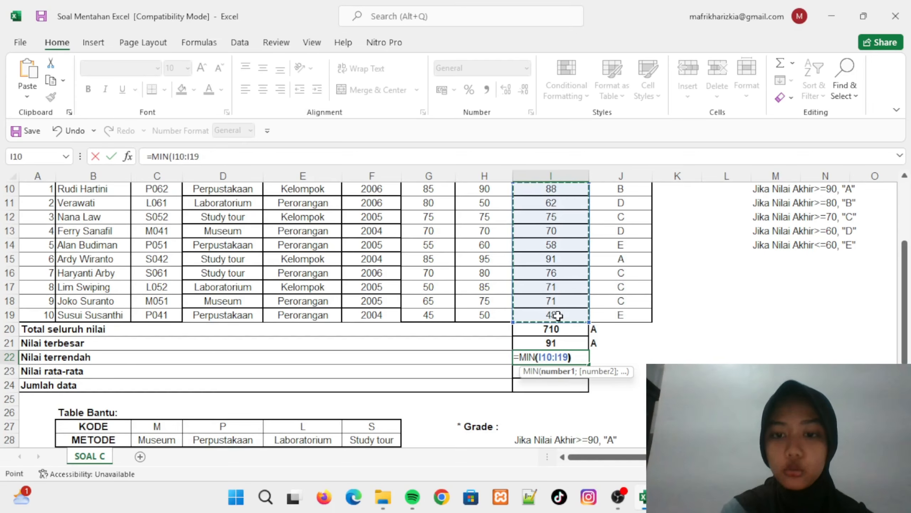
pyautogui.hotkey('ctrl', 'Return')
pyautogui.press('Return')
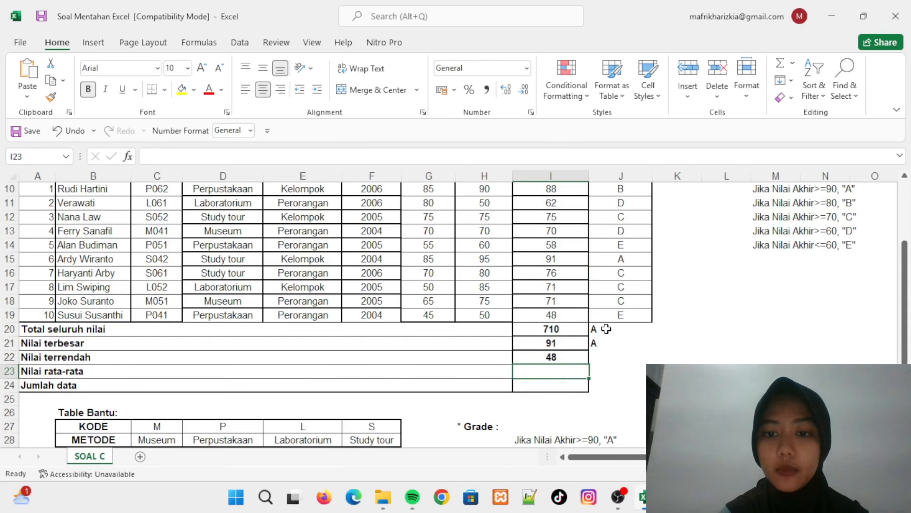
# Clear the stray grade letters from J20 and J21, beside the Total seluruh nilai and Nilai terbesar rows
pyautogui.click(606, 328)
pyautogui.press('Delete')
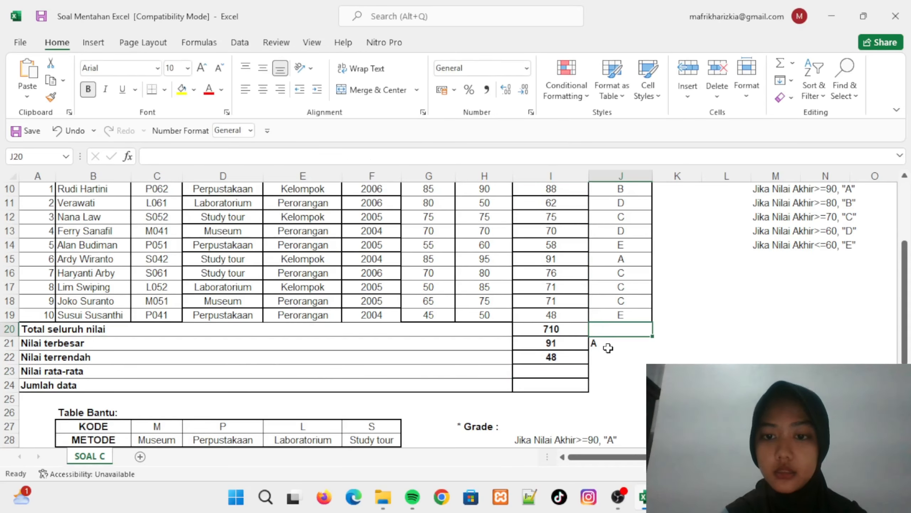
pyautogui.click(608, 347)
pyautogui.press('Delete')
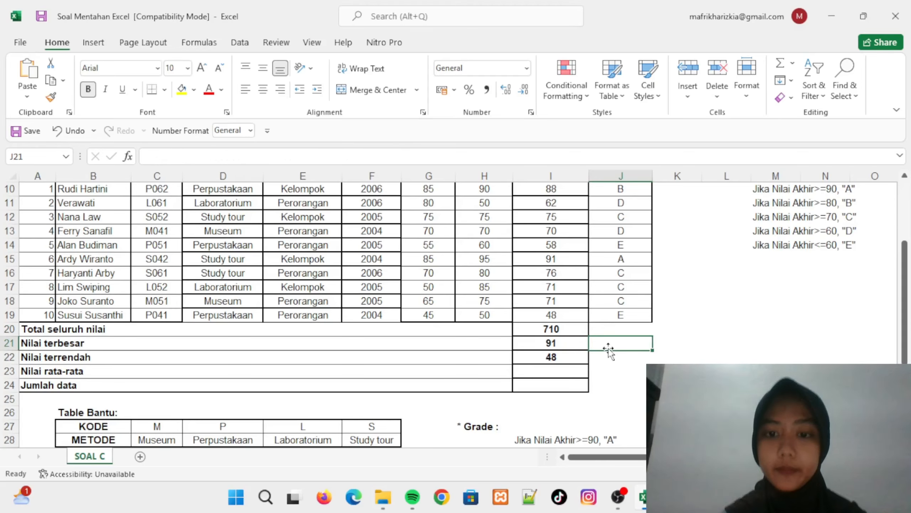
# Enter =AVERAGE(I10:I19) in I23 to get the average final score for the Nilai rata-rata row
pyautogui.click(556, 368)
pyautogui.write('=')
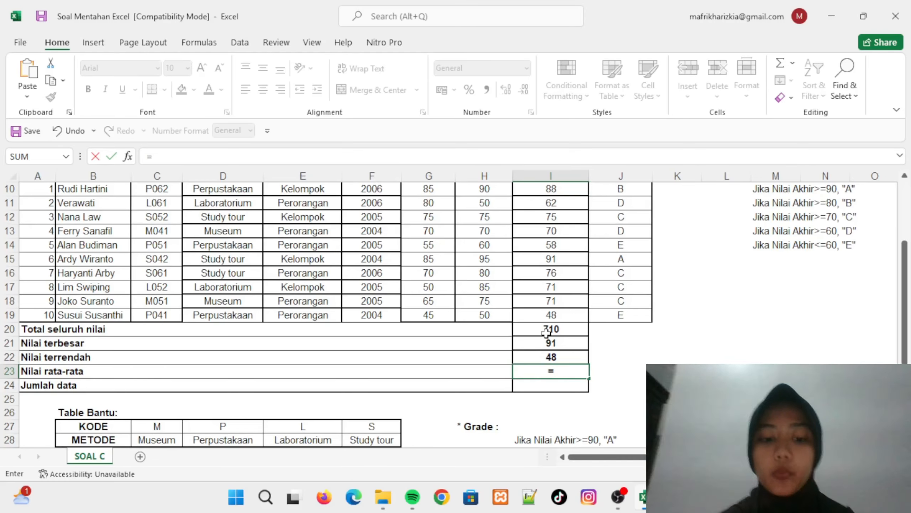
pyautogui.write('AVE')
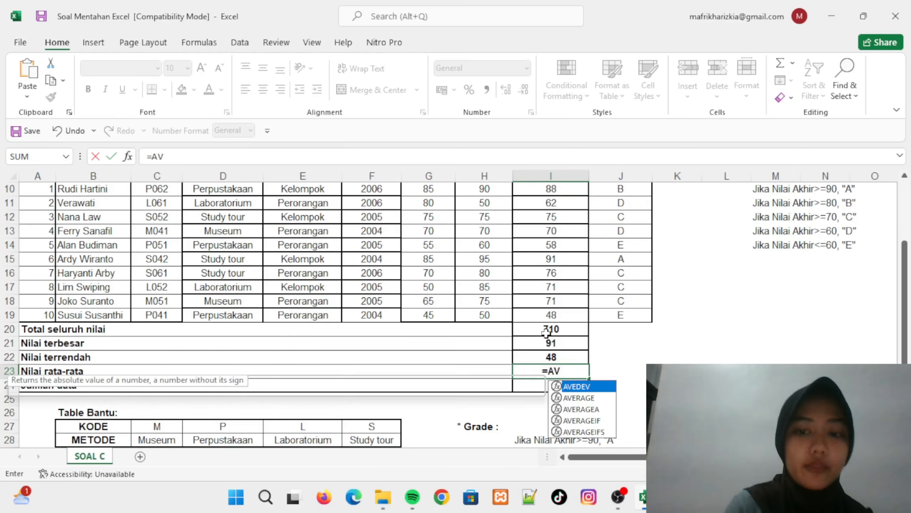
pyautogui.doubleClick(581, 398)
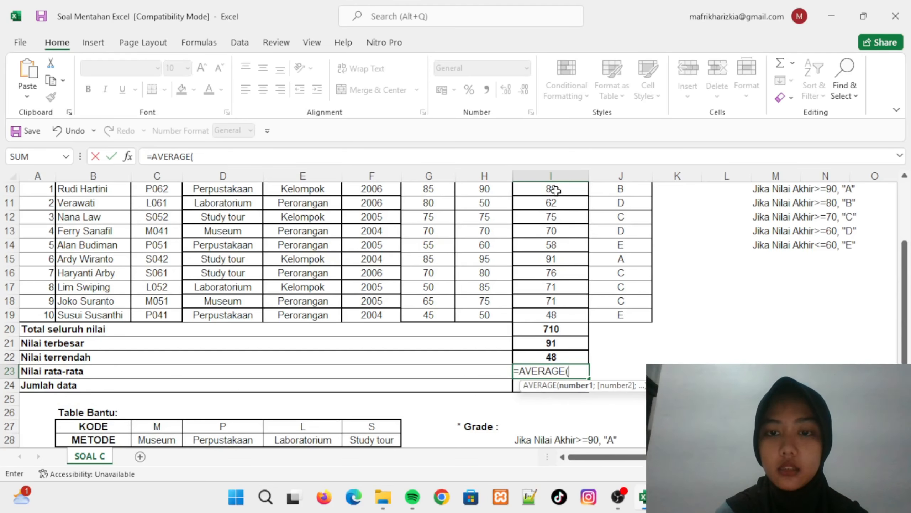
pyautogui.moveTo(558, 190); pyautogui.dragTo(558, 315)
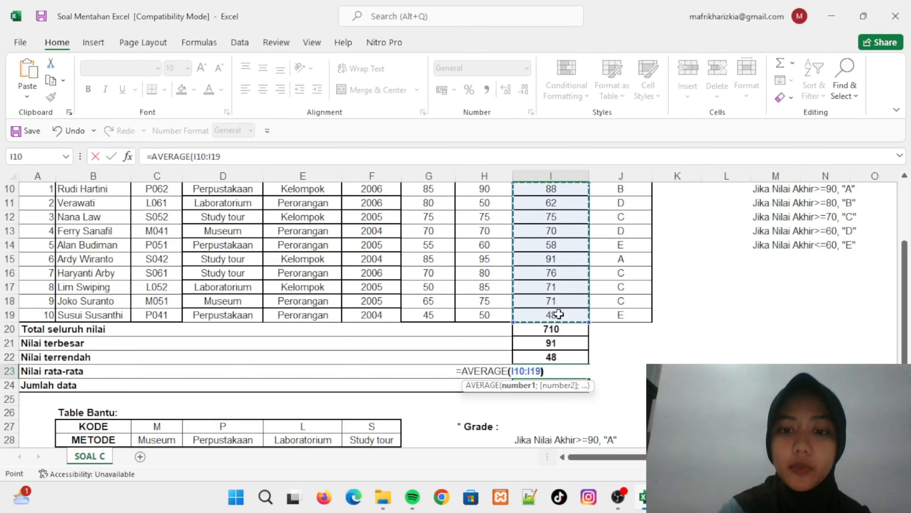
pyautogui.write(')')
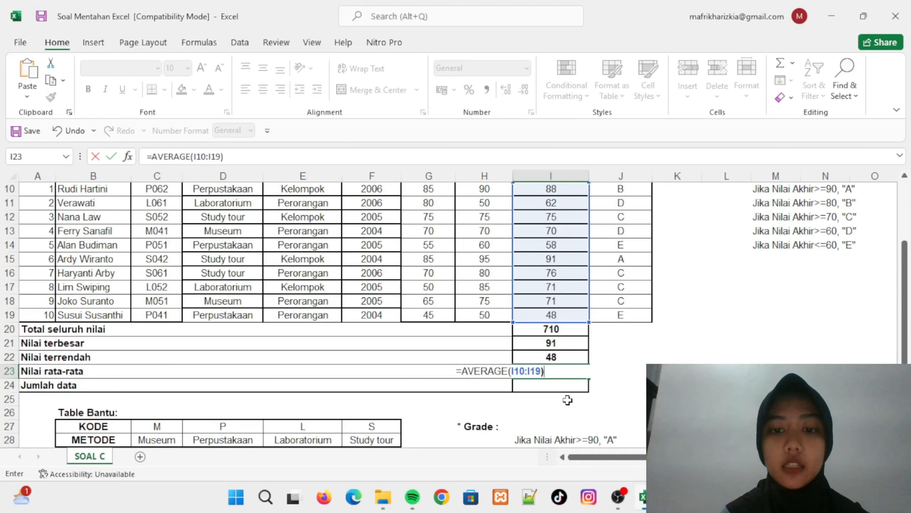
pyautogui.press('Return')
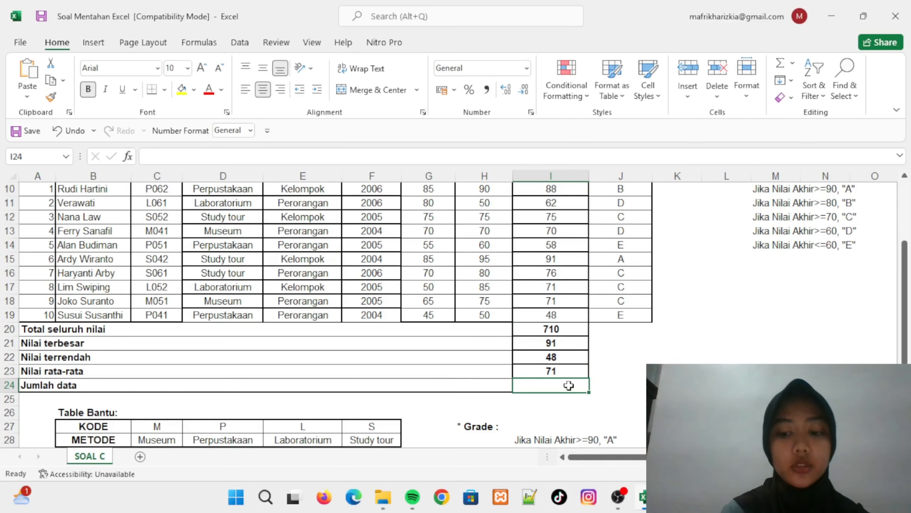
# Enter =COUNT(A10:A19) in I24 to count the numbered entries for the Jumlah data row
pyautogui.write('=C')
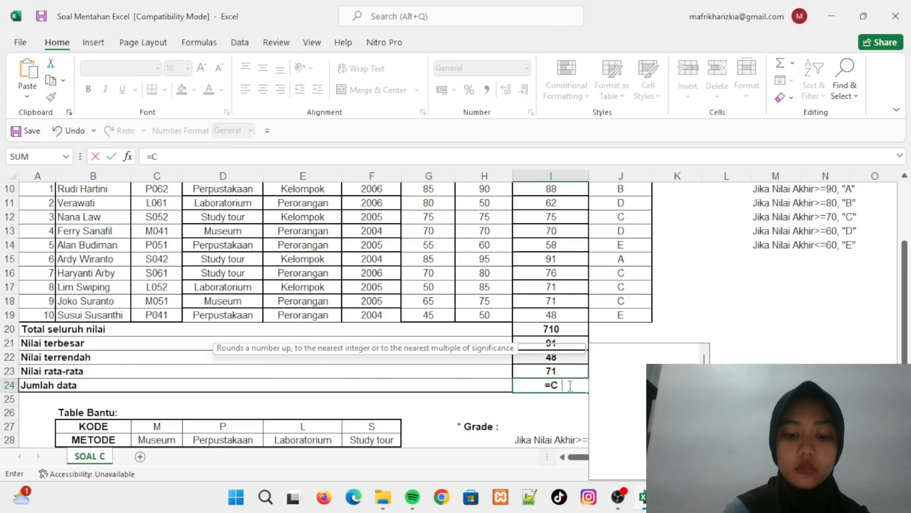
pyautogui.write('OUNT')
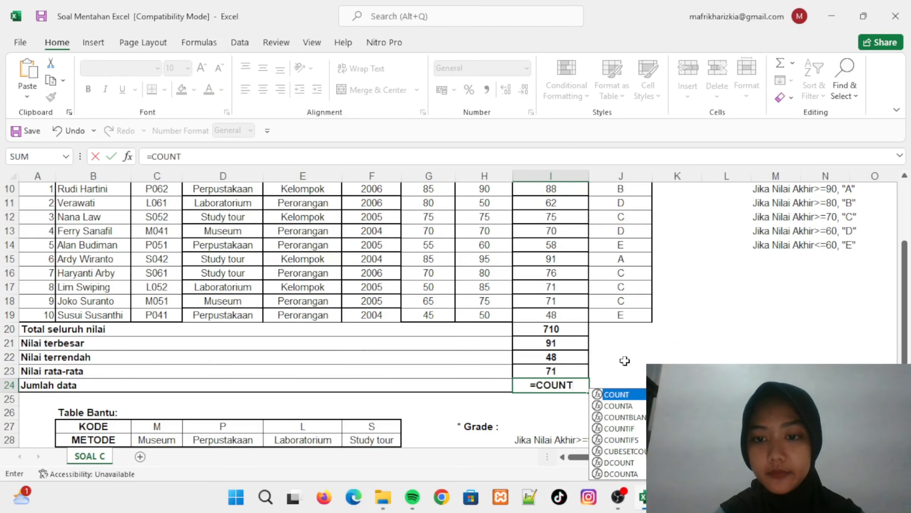
pyautogui.doubleClick(625, 395)
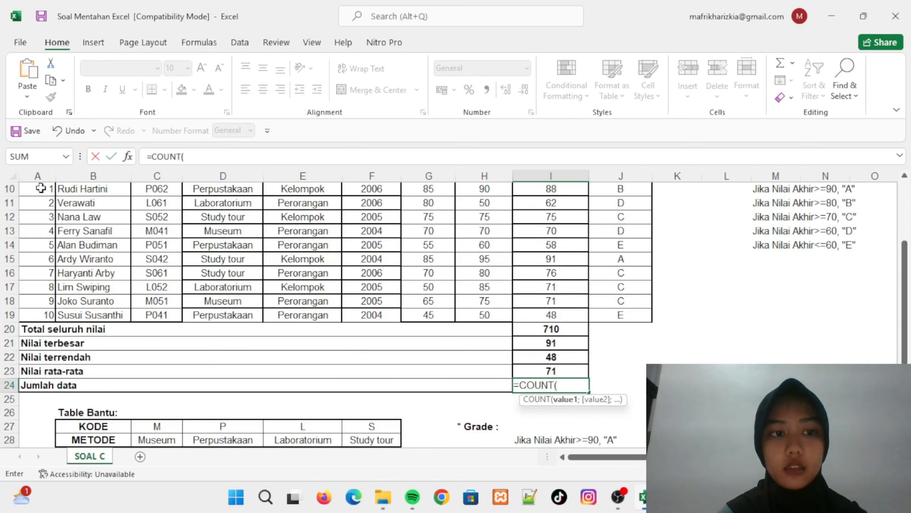
pyautogui.moveTo(37, 191); pyautogui.dragTo(45, 314)
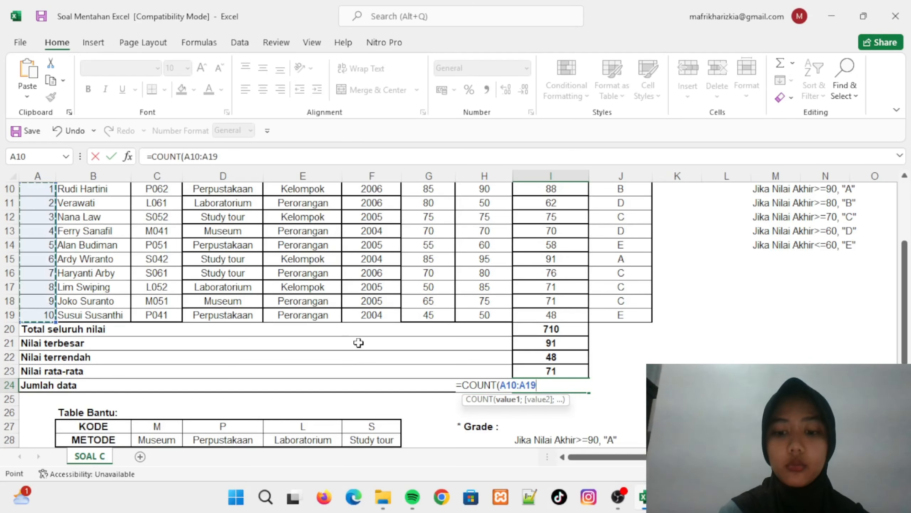
pyautogui.write(')')
pyautogui.press('Return')
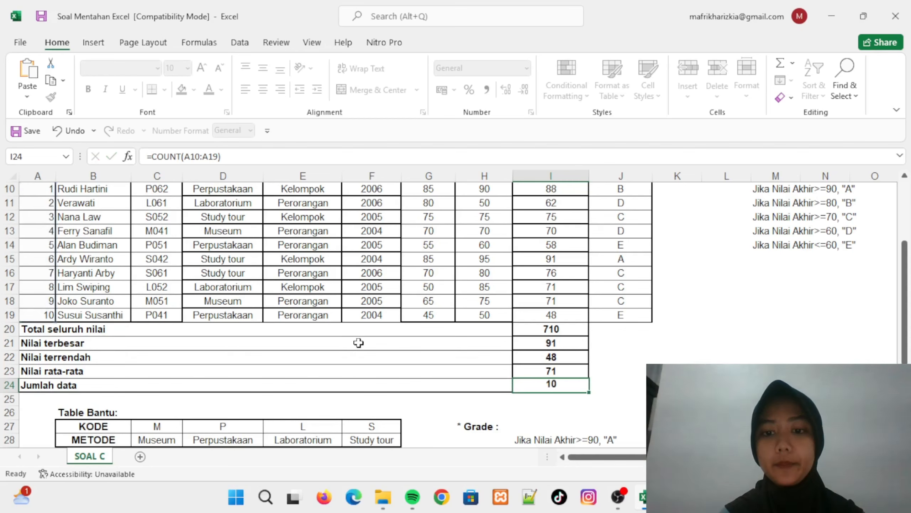
pyautogui.click(636, 340)
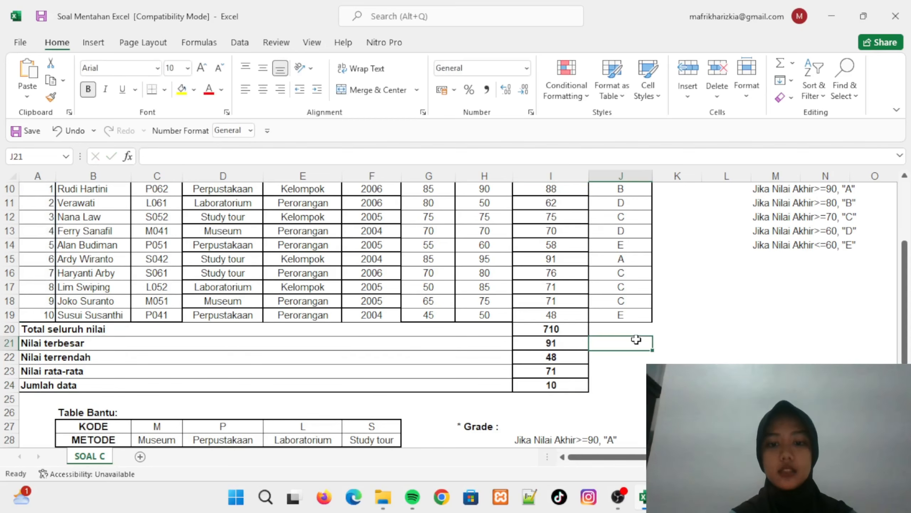
pyautogui.scroll(-2, 636, 339)
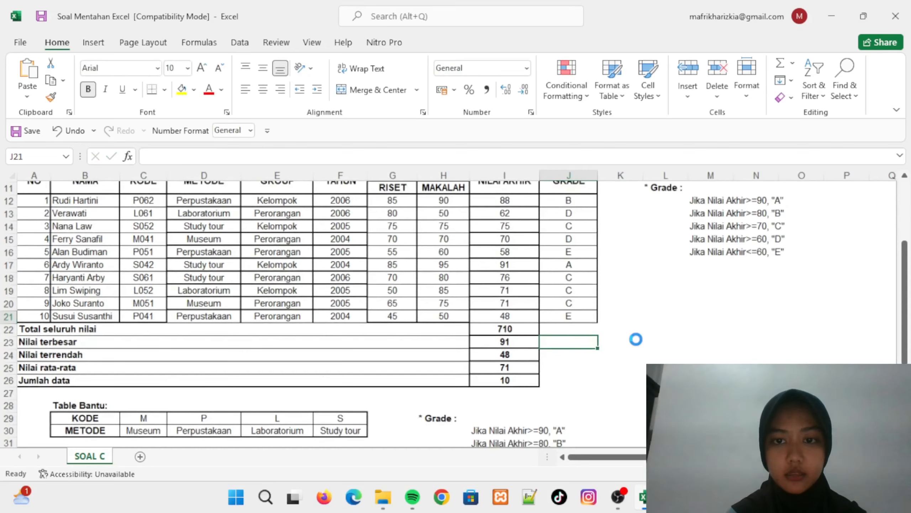
pyautogui.scroll(2, 392, 269)
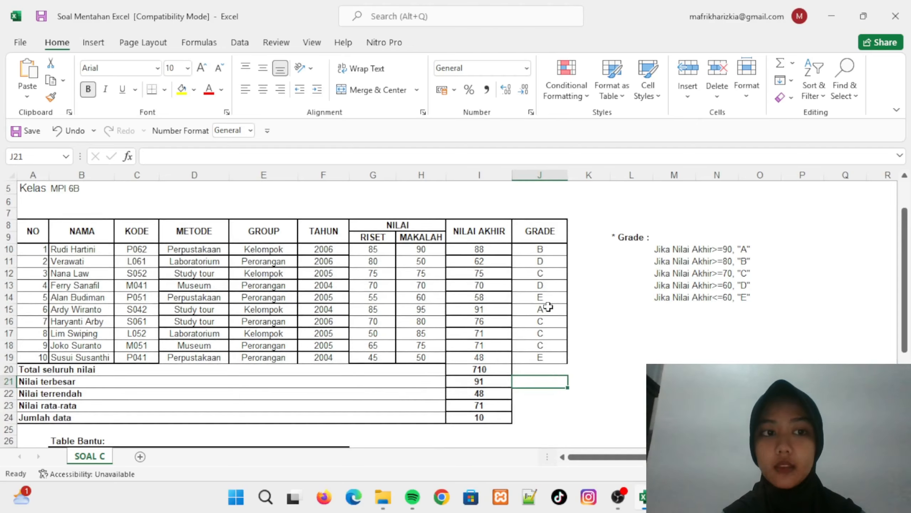
pyautogui.scroll(2, 331, 289)
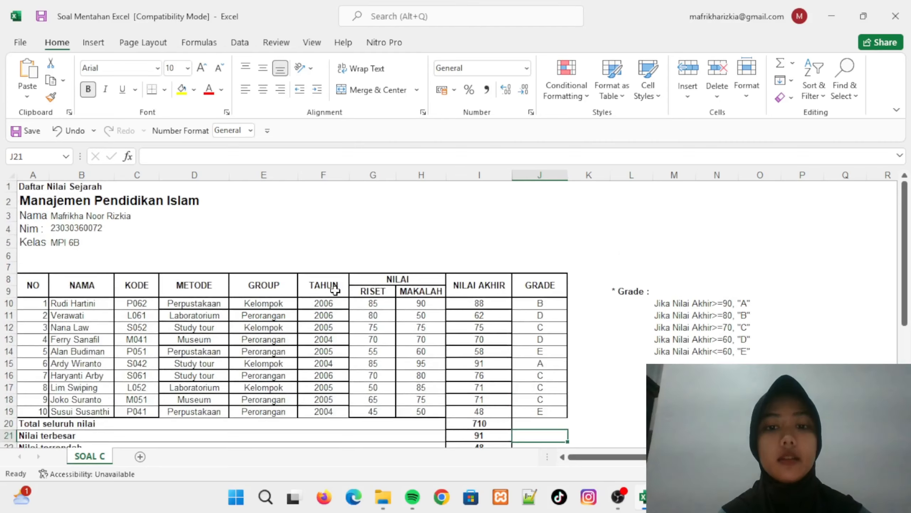
pyautogui.scroll(-1, 335, 290)
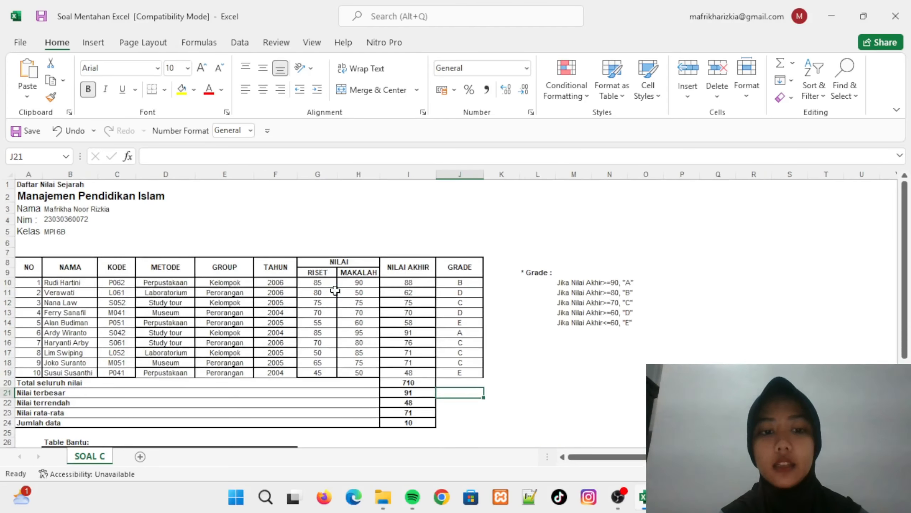
pyautogui.scroll(-1, 334, 290)
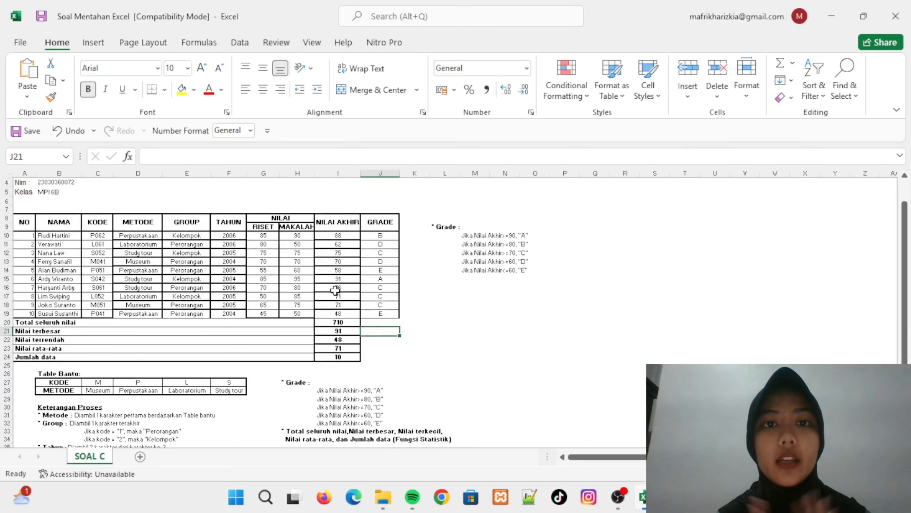